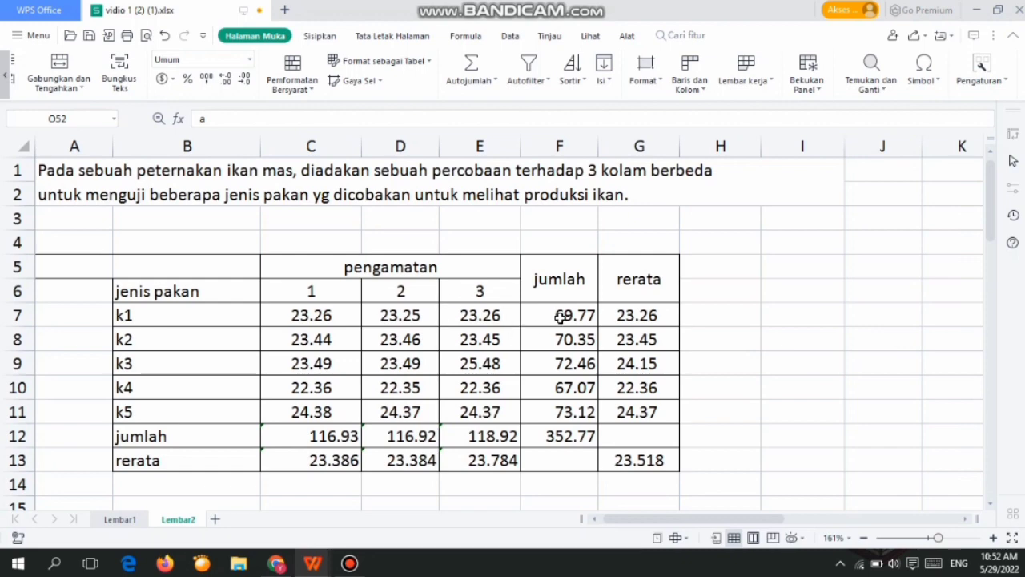
- Inspect the SUM formulas in the jumlah column for k1, k2 and k5 (F7, F8 and F11), leaving them unedited
click(560, 317)
double_click(560, 316)
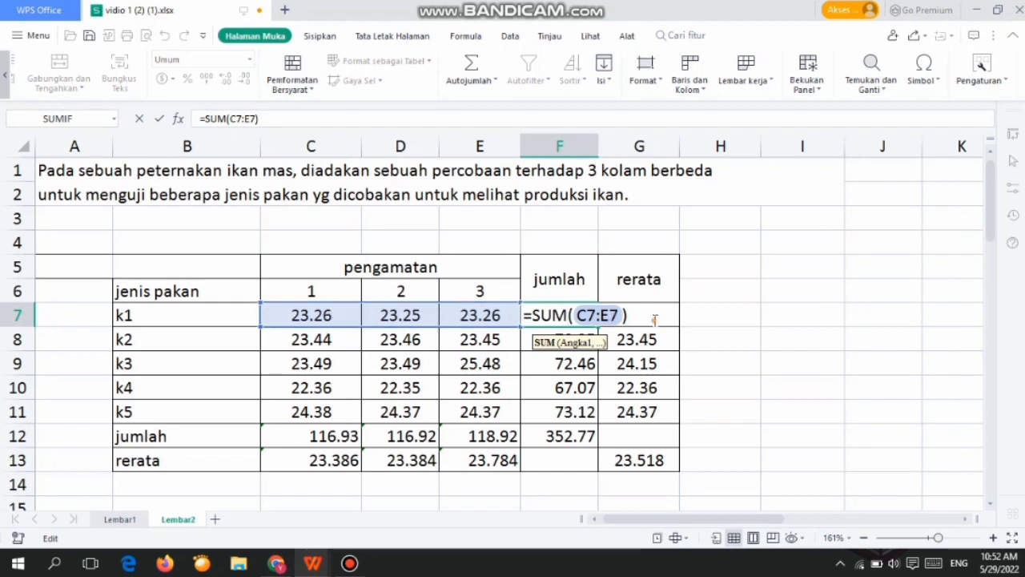
key(Return)
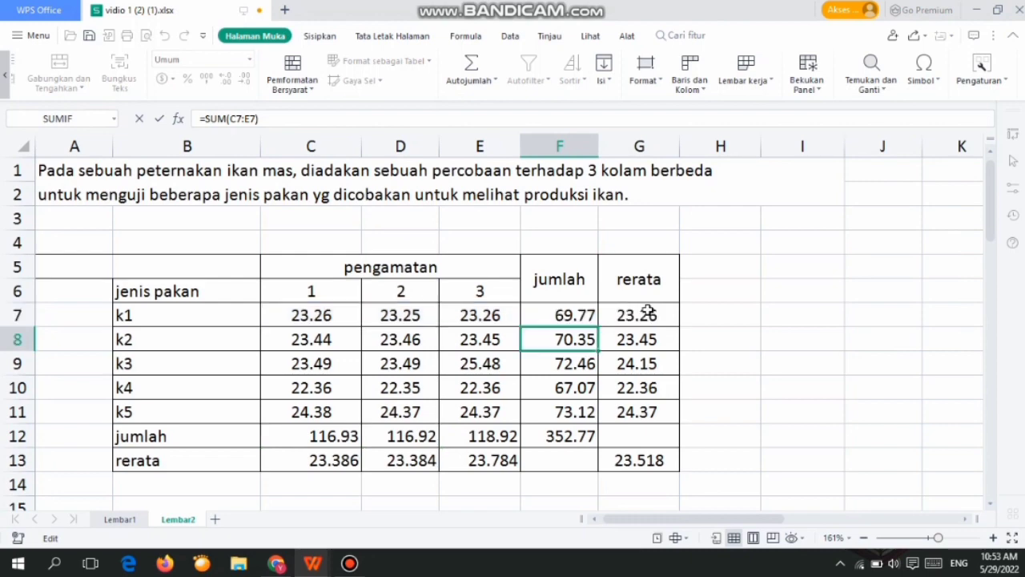
double_click(589, 337)
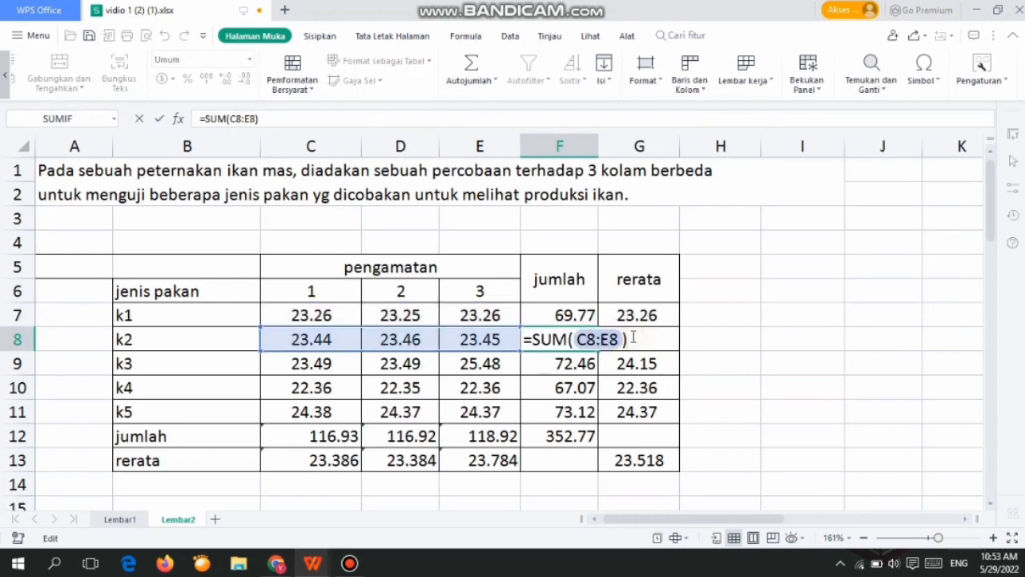
key(Return)
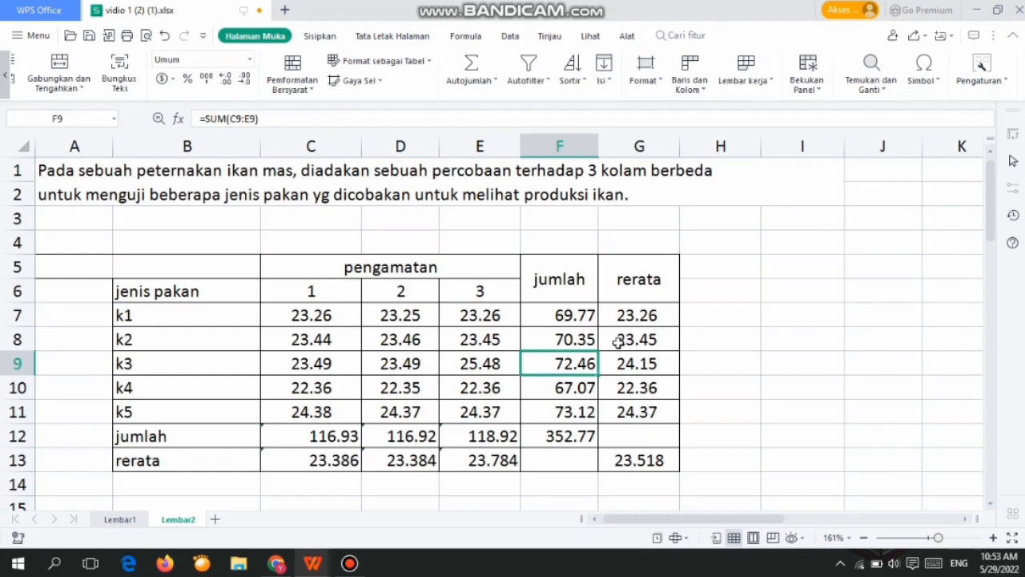
double_click(558, 418)
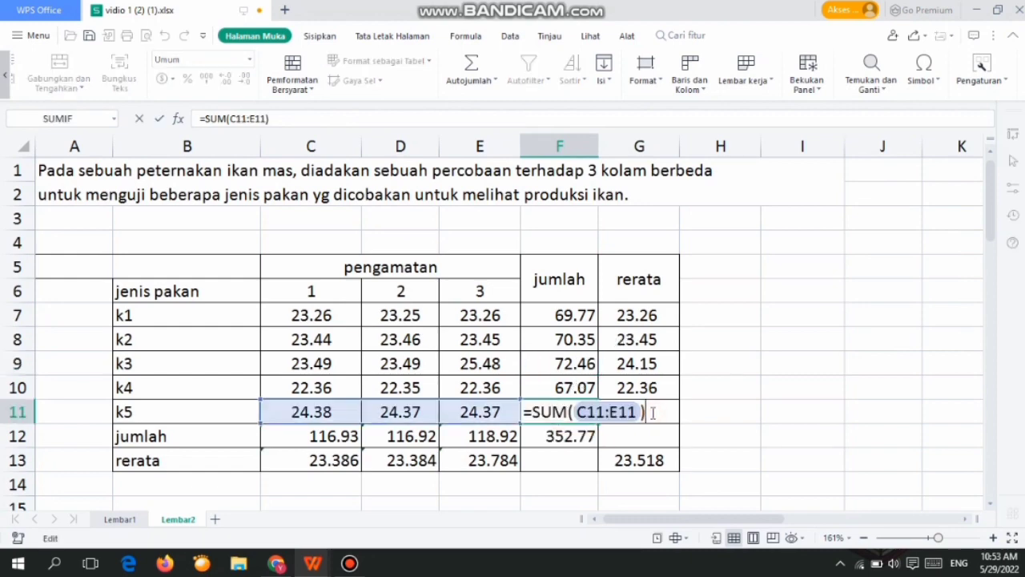
key(Return)
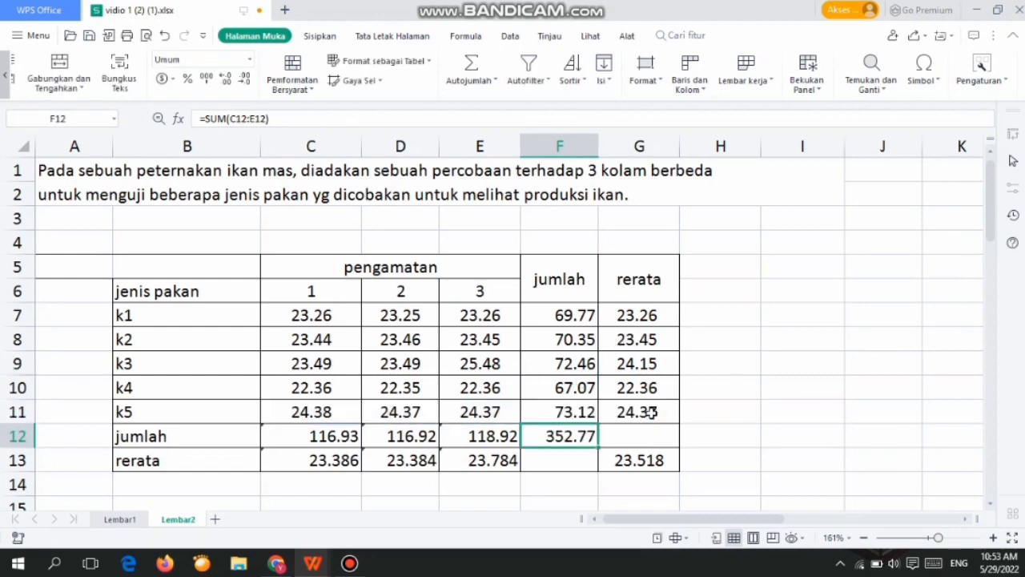
- Inspect the AVERAGE formulas in the rerata column for k1, k2 and k4 (G7, G8 and G10), leaving them unedited
click(632, 316)
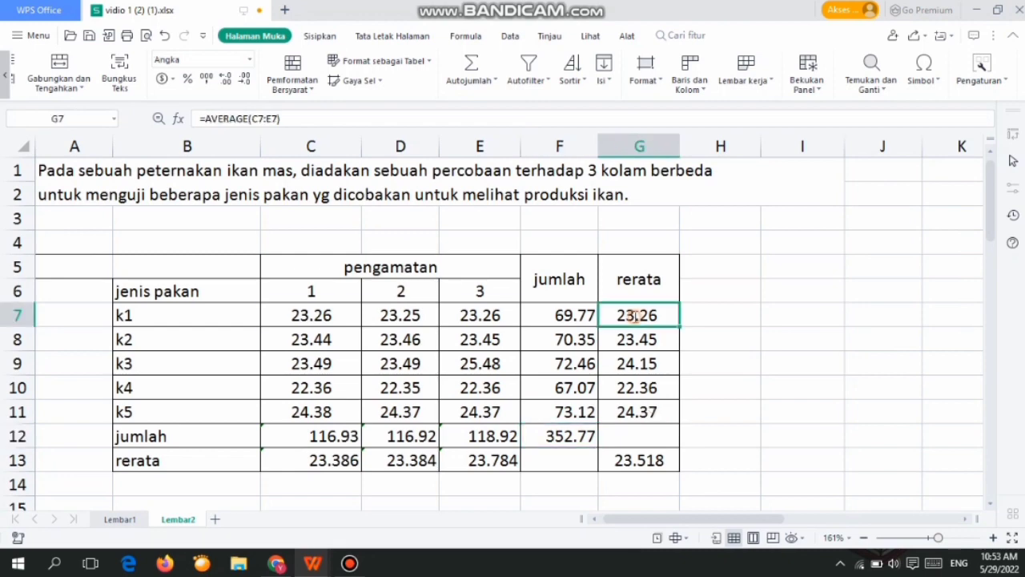
double_click(633, 316)
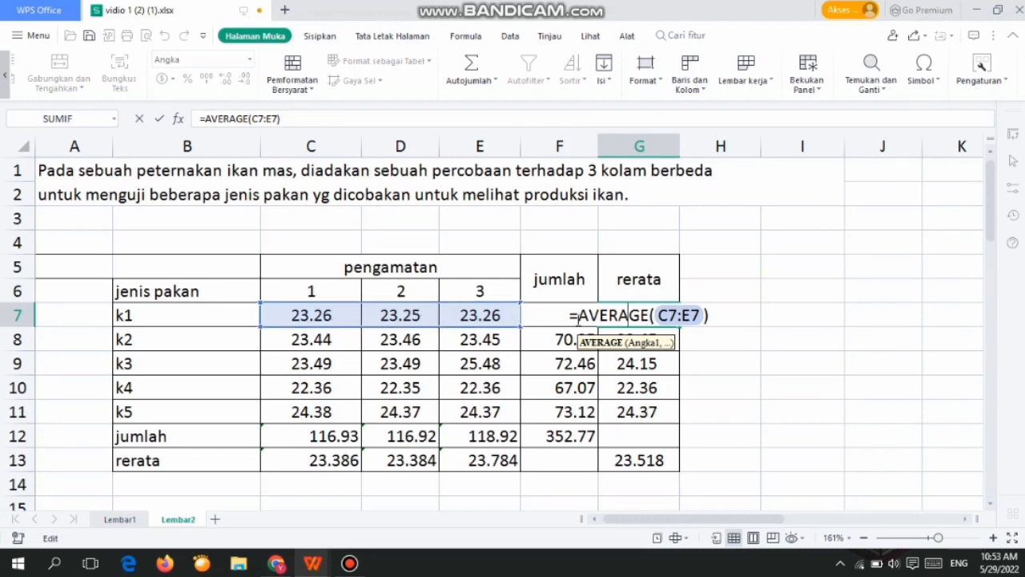
click(711, 316)
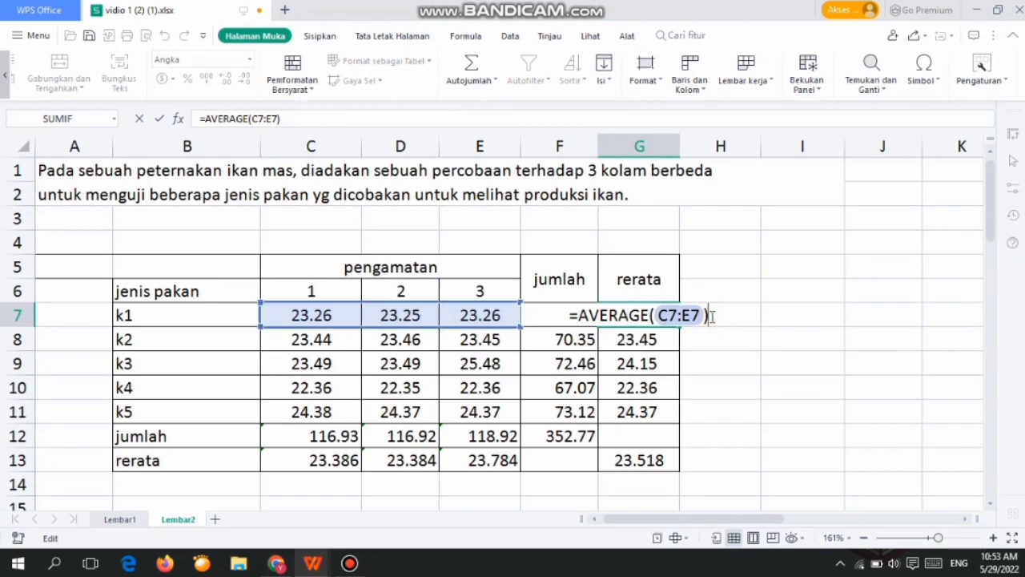
key(Return)
key(Return)
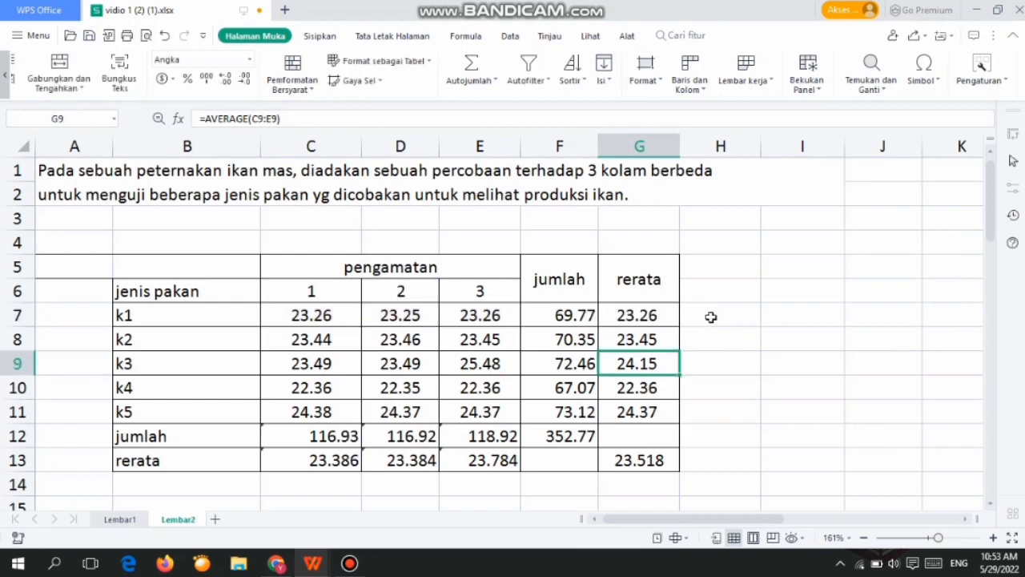
click(623, 339)
double_click(624, 338)
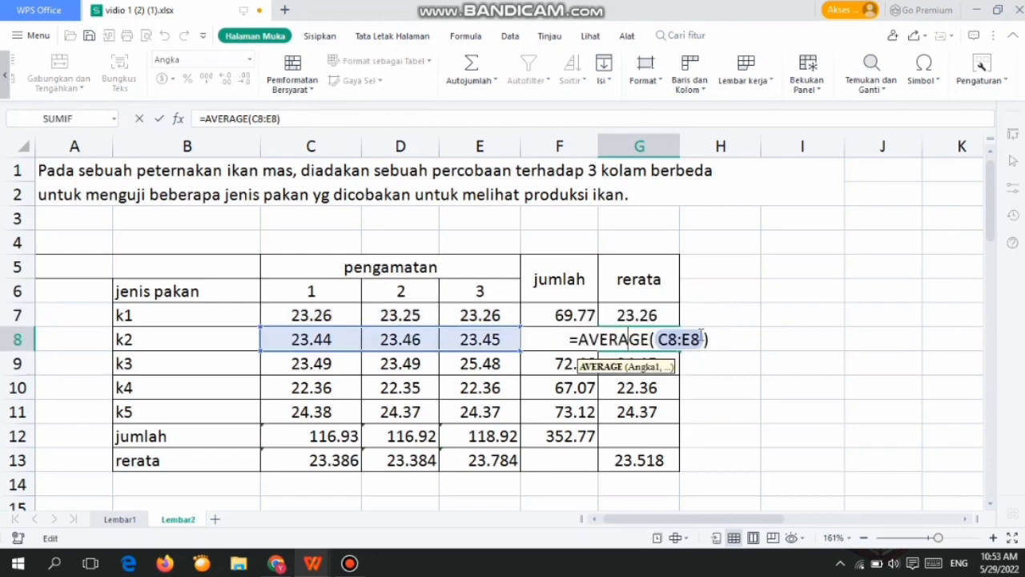
key(Return)
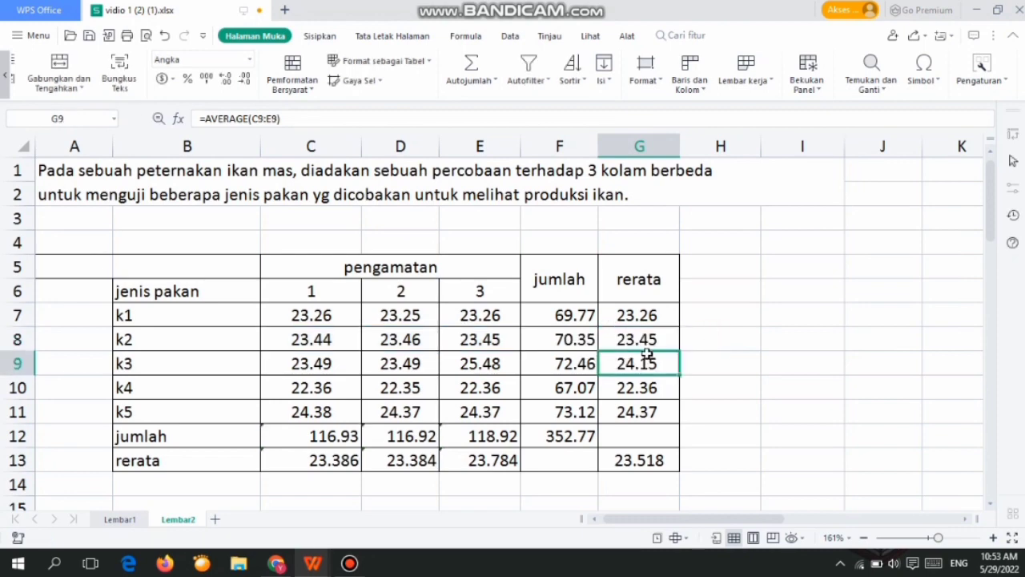
click(665, 388)
double_click(664, 389)
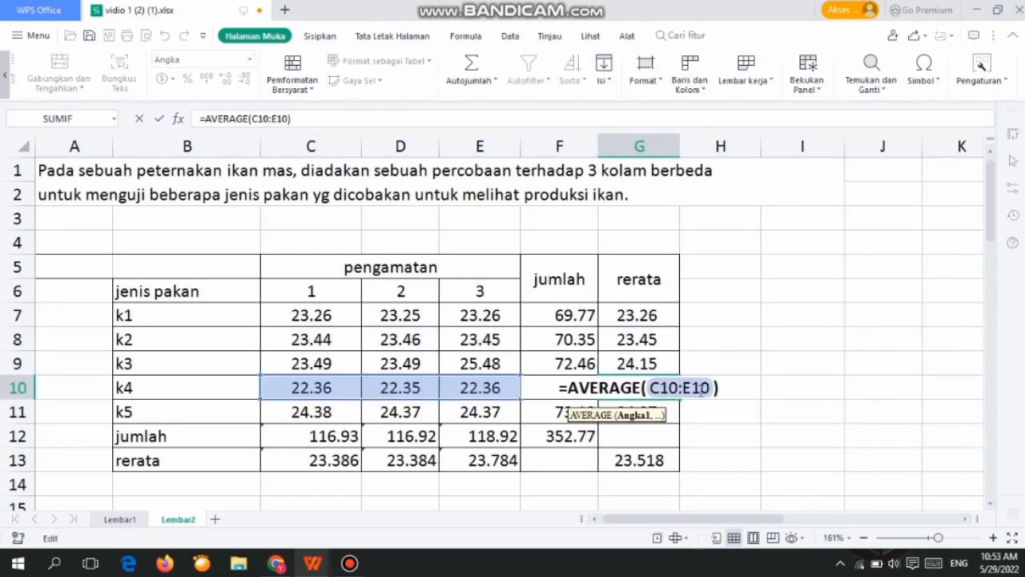
key(Return)
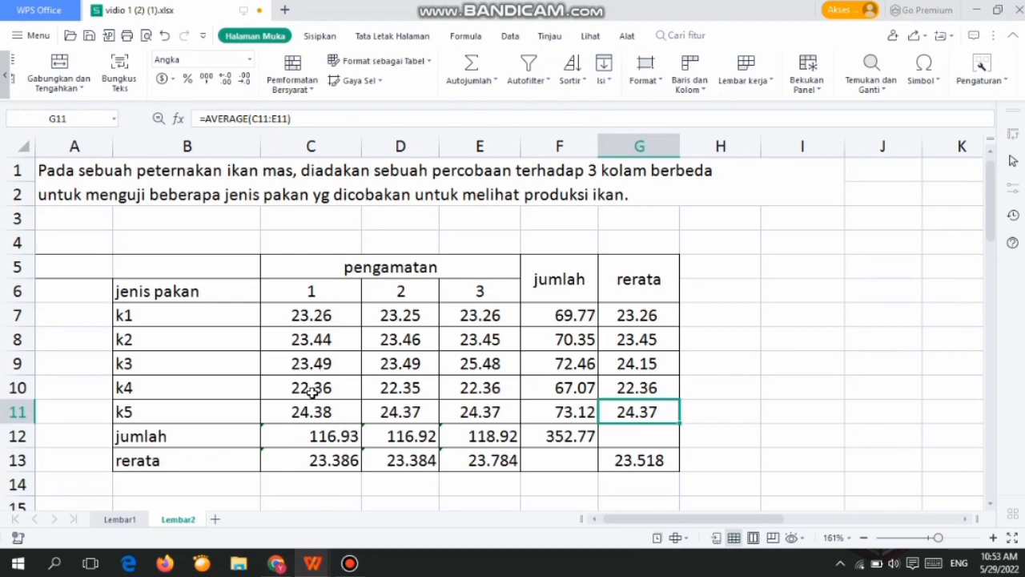
- Inspect the SUM formula in the jumlah row for observation 1 (C12), leaving it unedited
click(314, 436)
key(alt+equal)
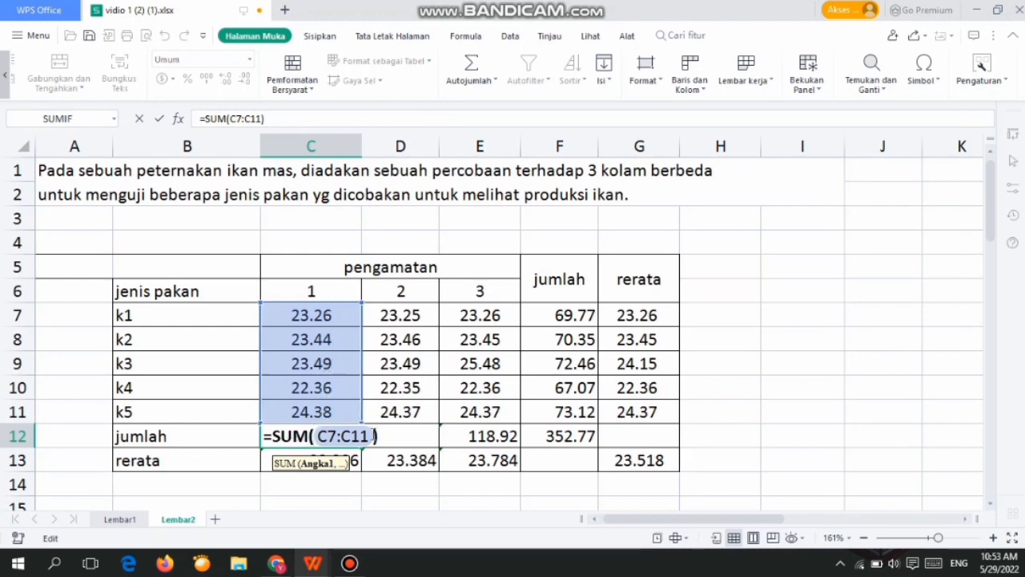
click(384, 436)
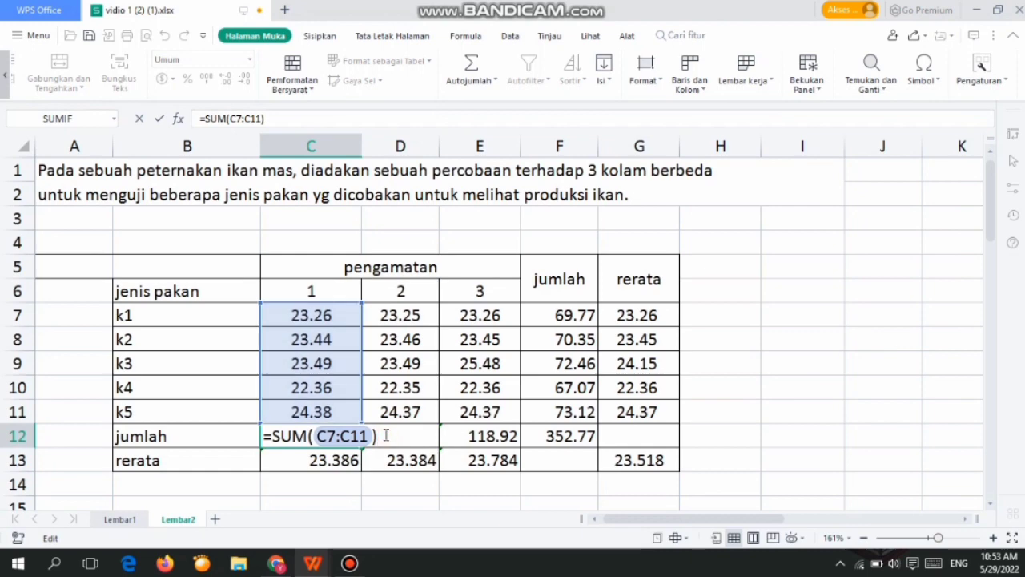
key(Return)
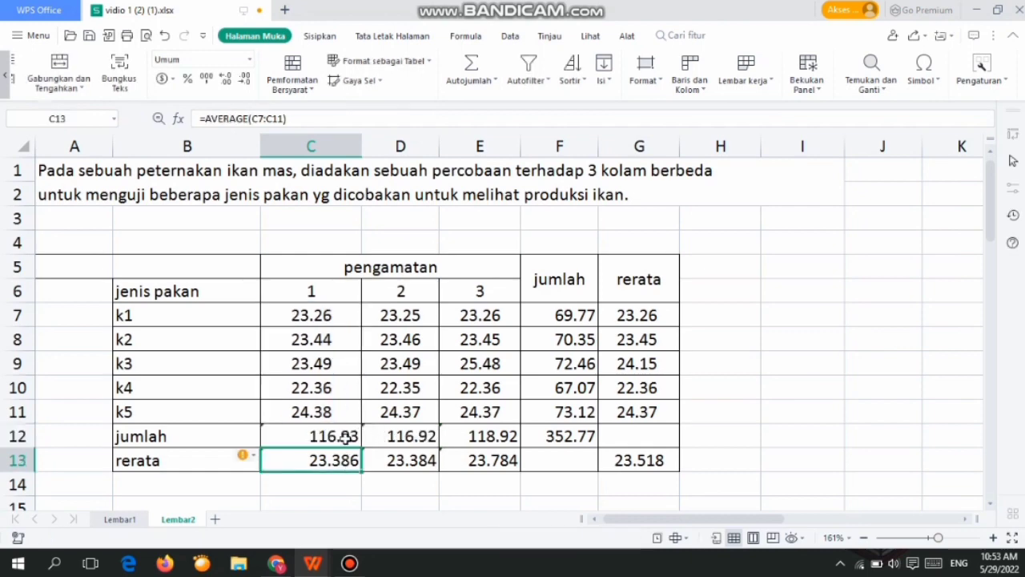
- Inspect the AVERAGE formulas in the rerata row for observations 1 and 2 (C13 and D13), leaving them unedited
double_click(329, 460)
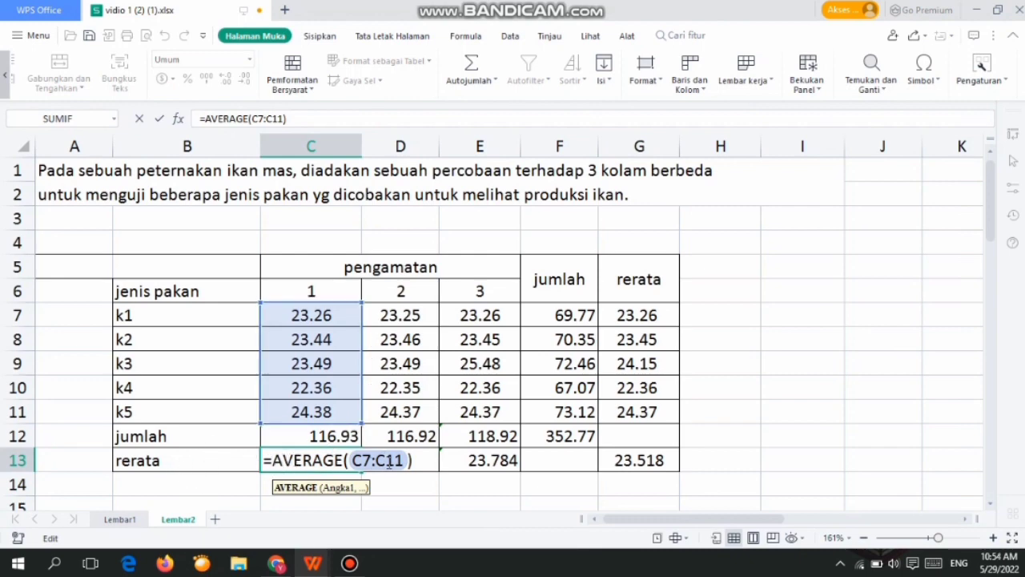
key(Return)
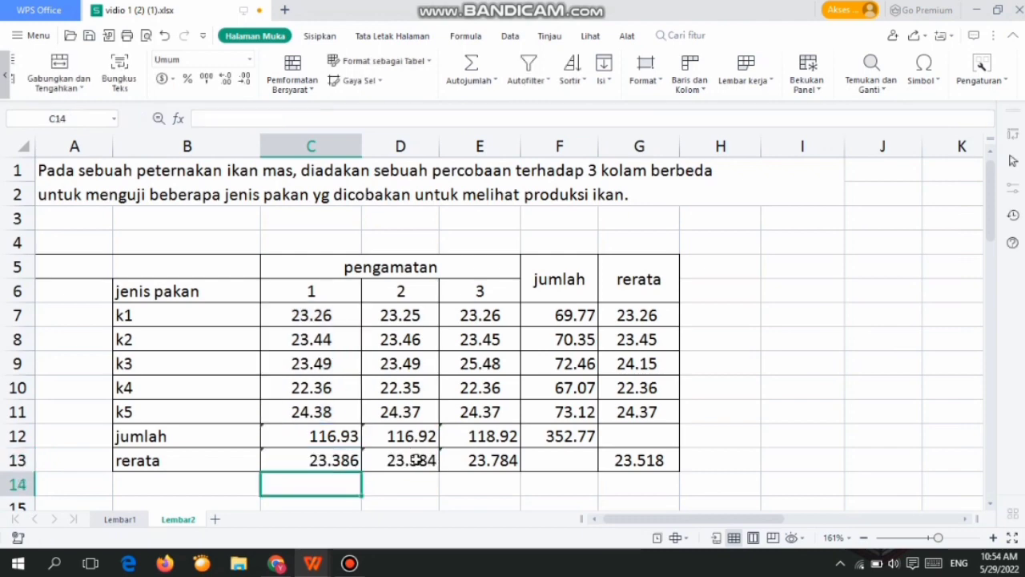
double_click(415, 459)
click(515, 459)
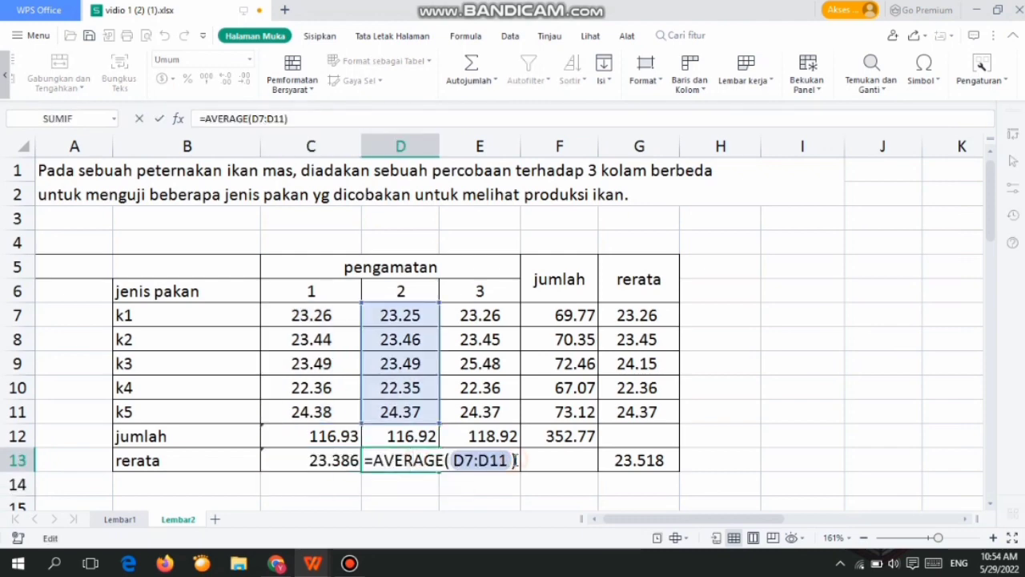
key(Return)
- Inspect the grand total formula in F12 and the overall average formula in G13, leaving them unedited
double_click(592, 434)
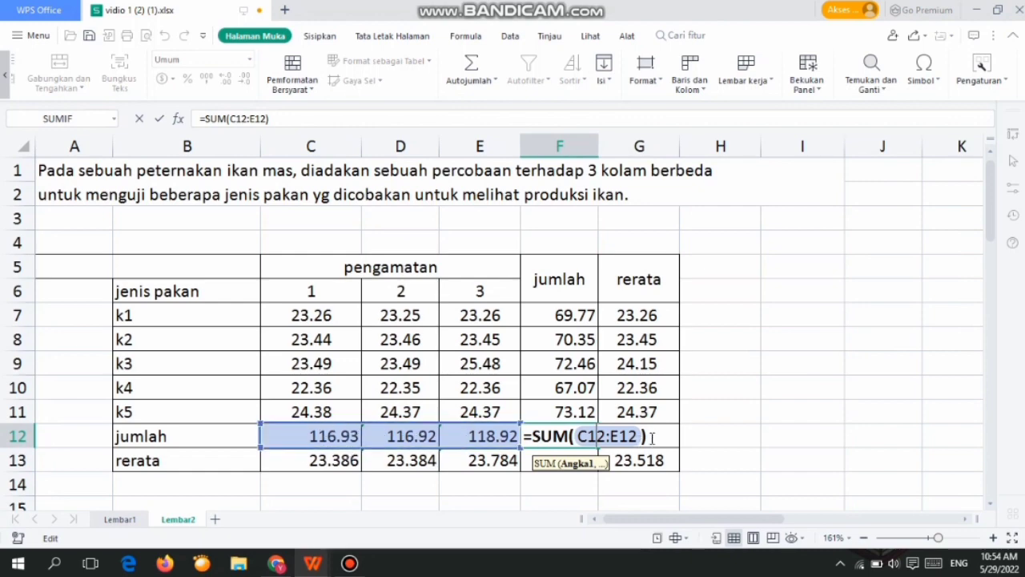
key(Return)
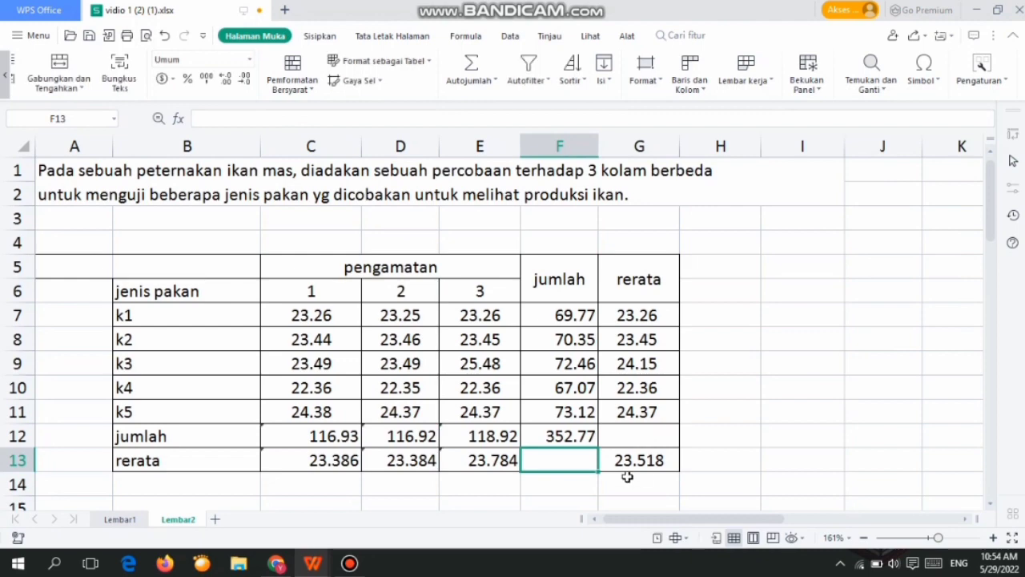
click(622, 460)
double_click(622, 461)
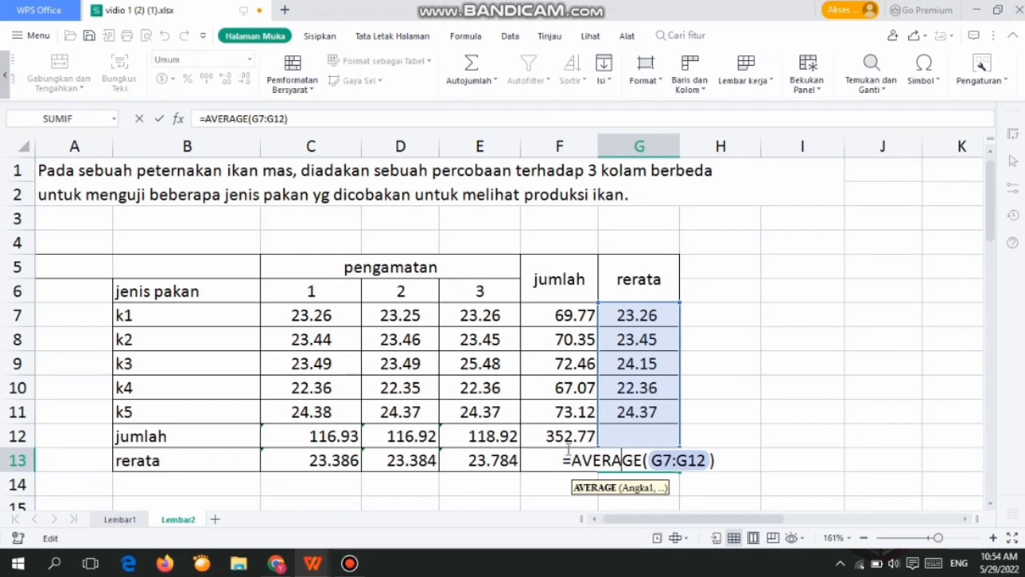
click(718, 463)
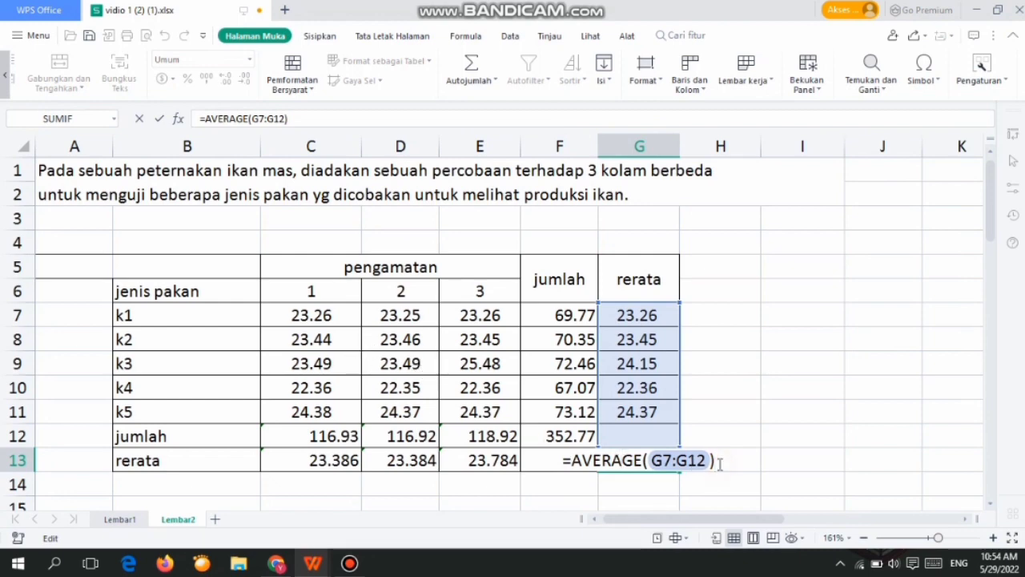
key(Return)
- Examine the two-factor Anova summary, the ANOVA table and the sumber keragaman table below the observation data
scroll(593, 401, down, 1)
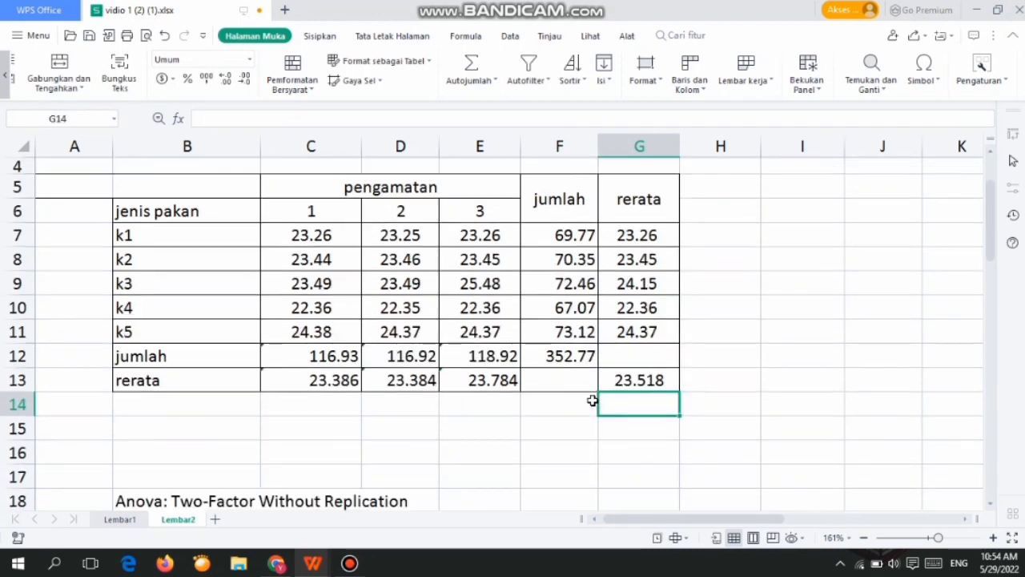
scroll(593, 401, down, 1)
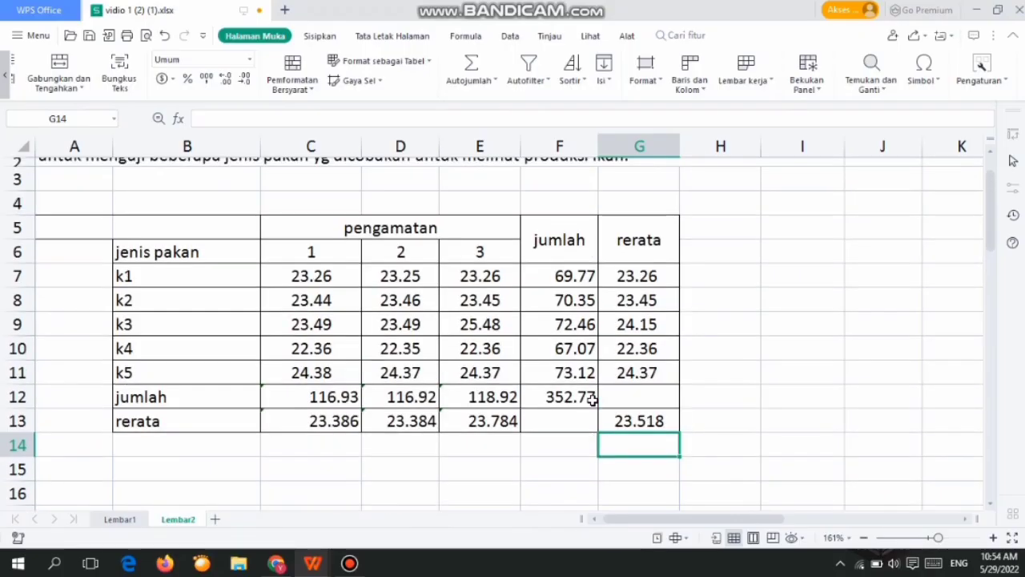
scroll(592, 400, down, 3)
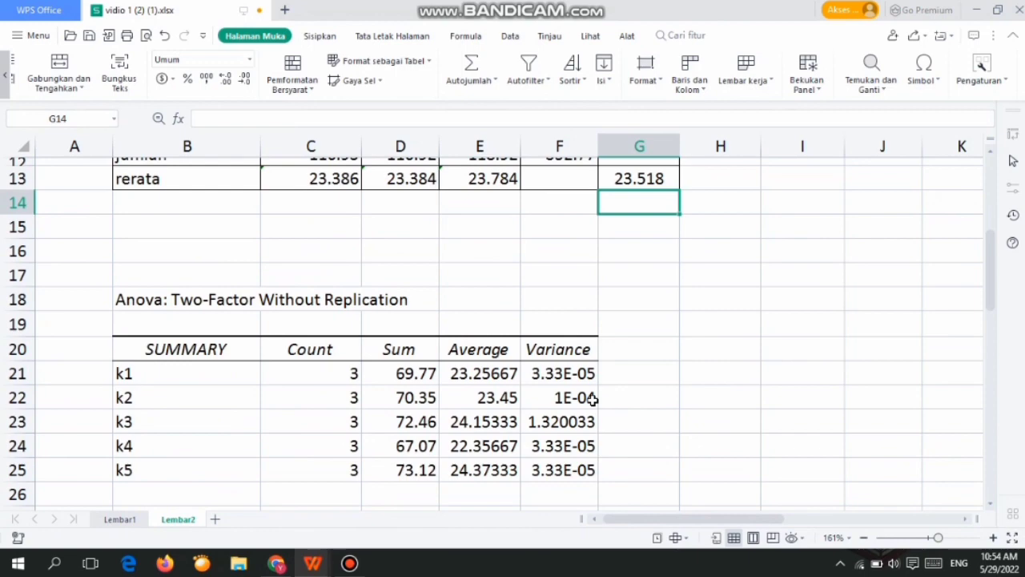
scroll(592, 398, down, 1)
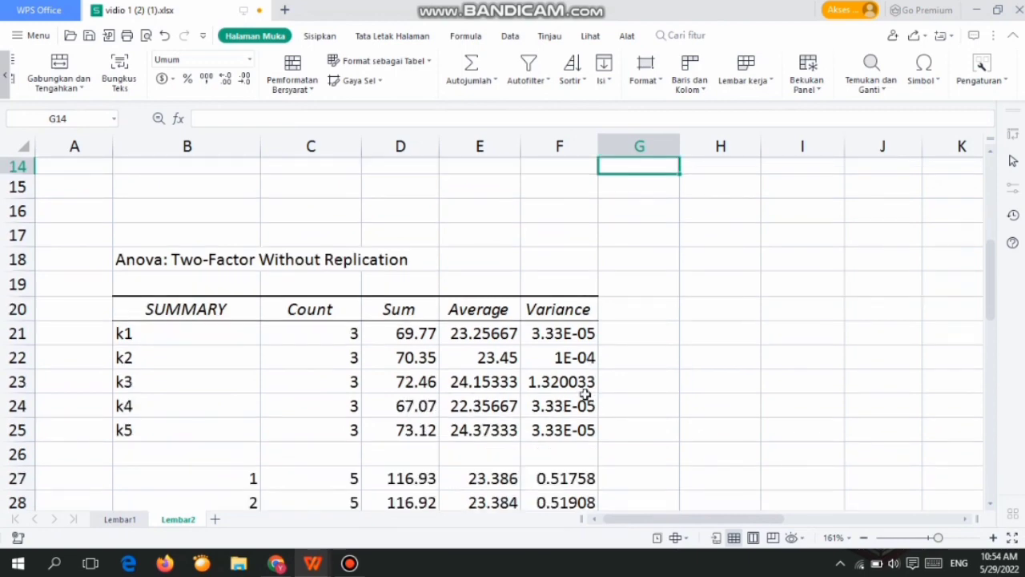
scroll(573, 385, down, 2)
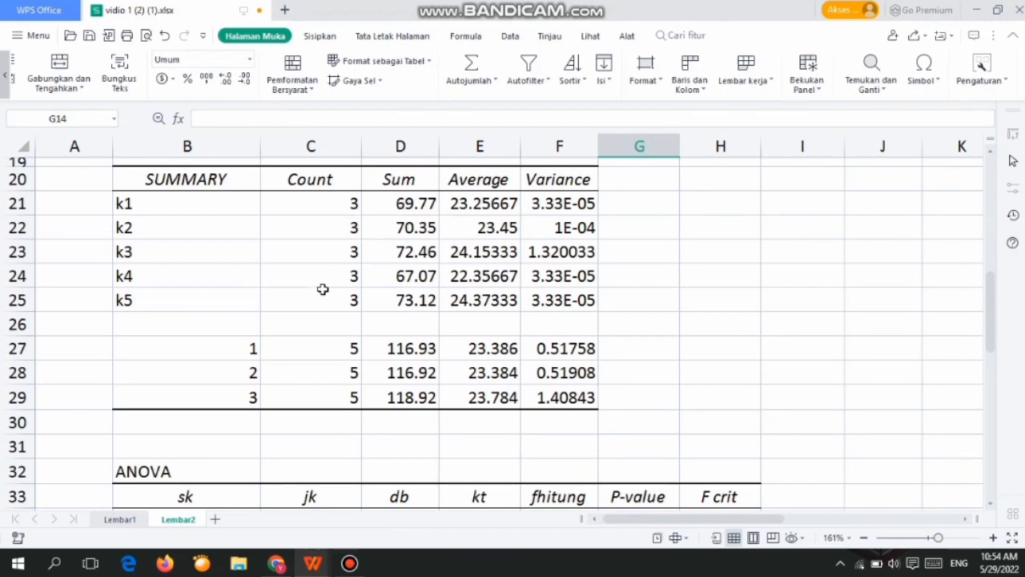
scroll(316, 307, down, 2)
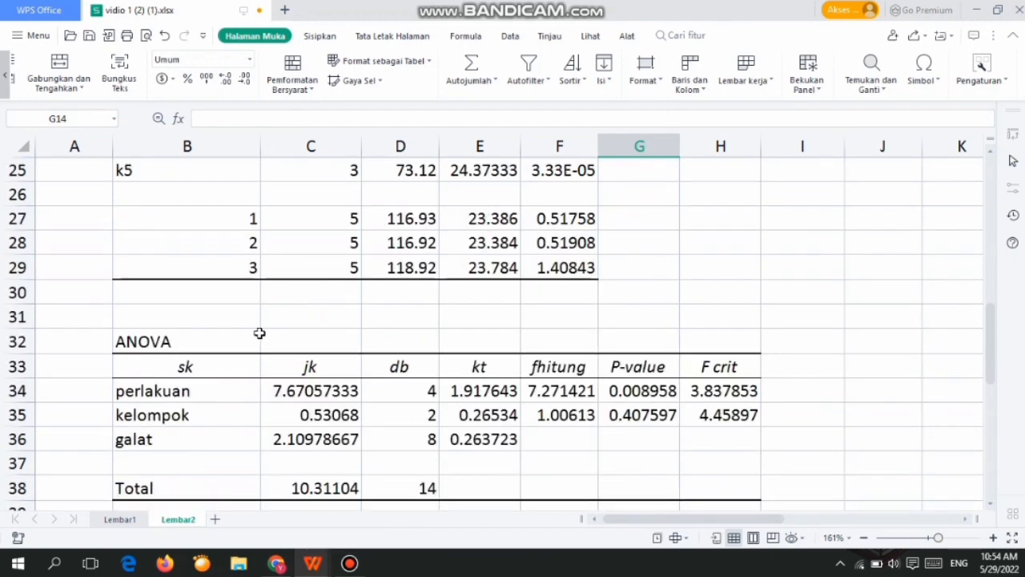
scroll(259, 363, down, 1)
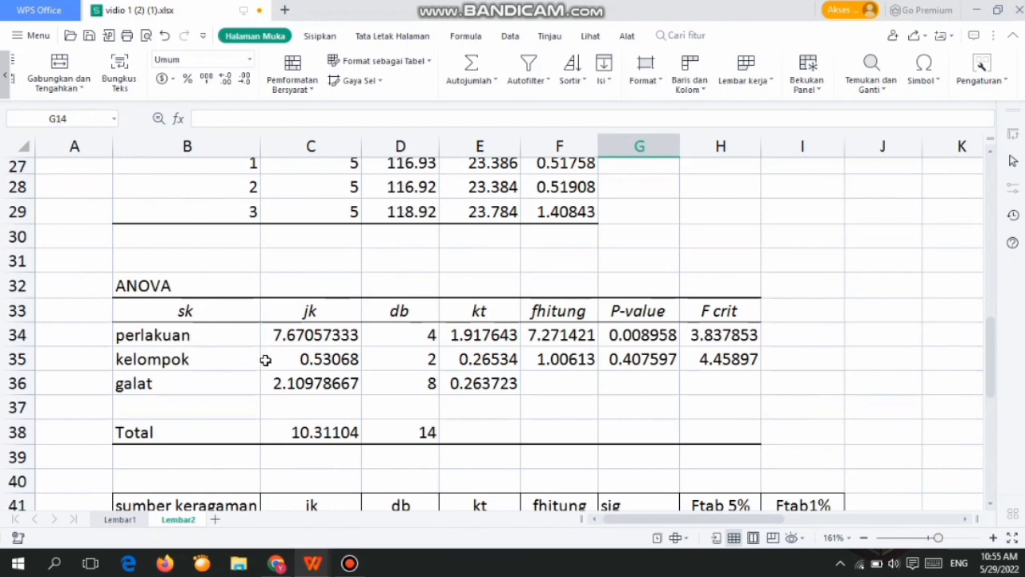
scroll(265, 360, down, 1)
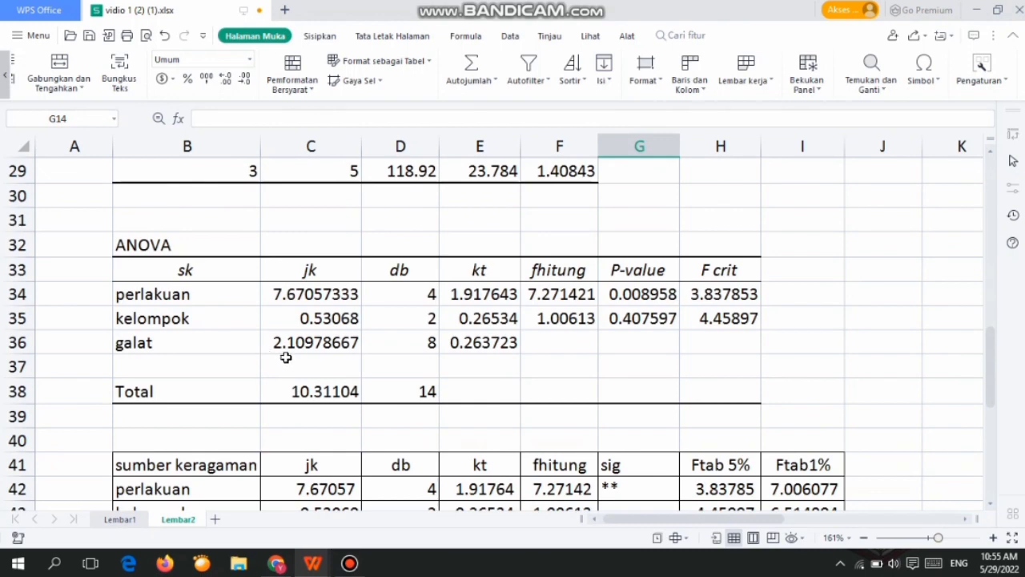
scroll(286, 357, down, 1)
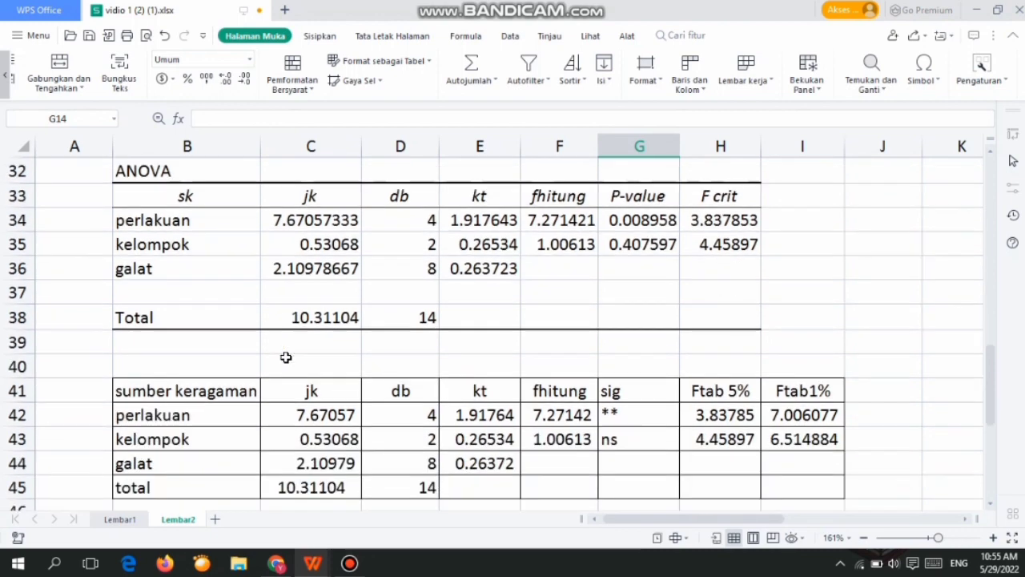
scroll(286, 357, down, 1)
scroll(286, 357, up, 1)
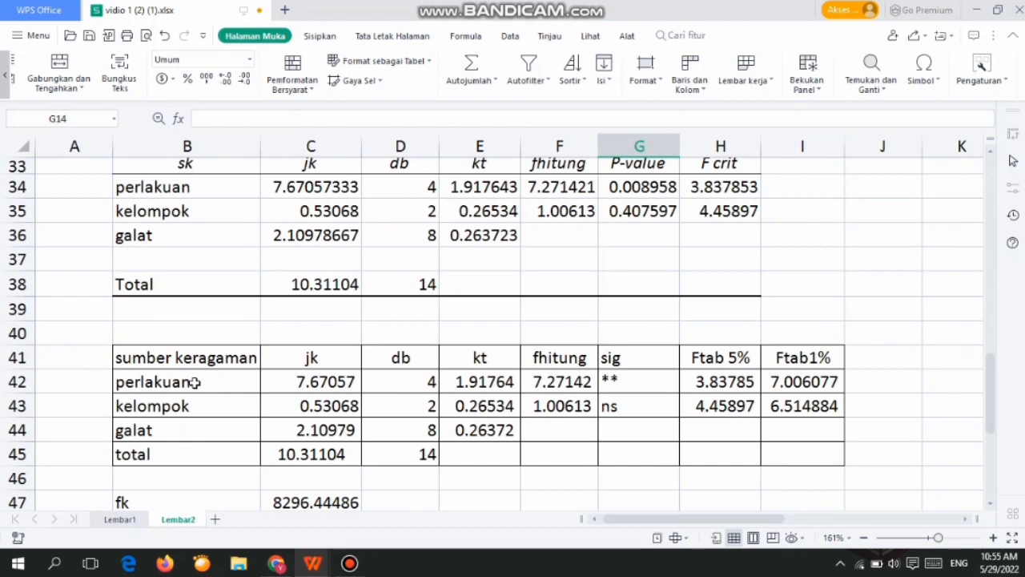
scroll(194, 383, up, 1)
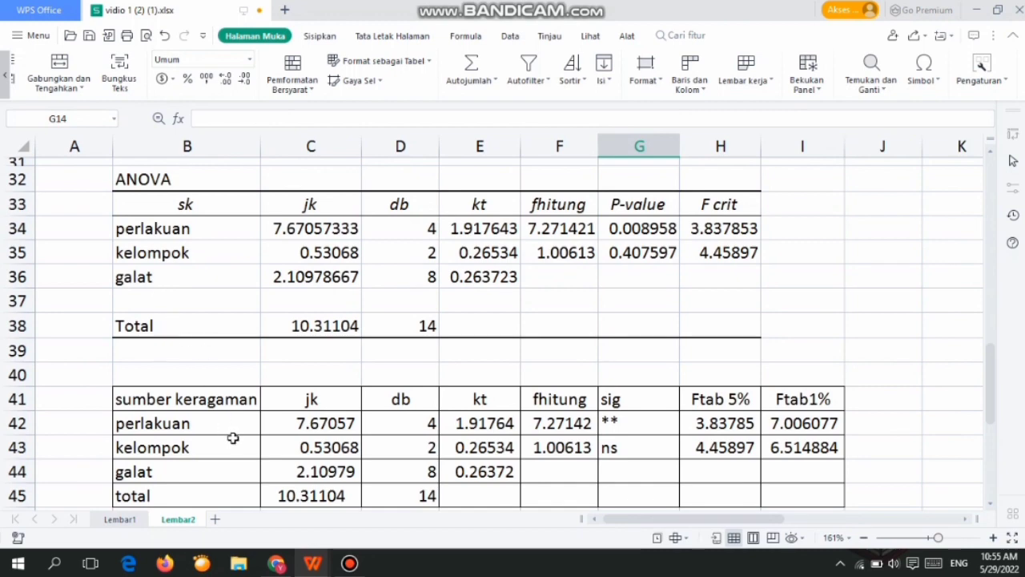
- Inspect the SUMSQ formula for perlakuan jk (C42), tracing its references to F7:F11, C6:E6 and C47, and leave it unedited
double_click(303, 427)
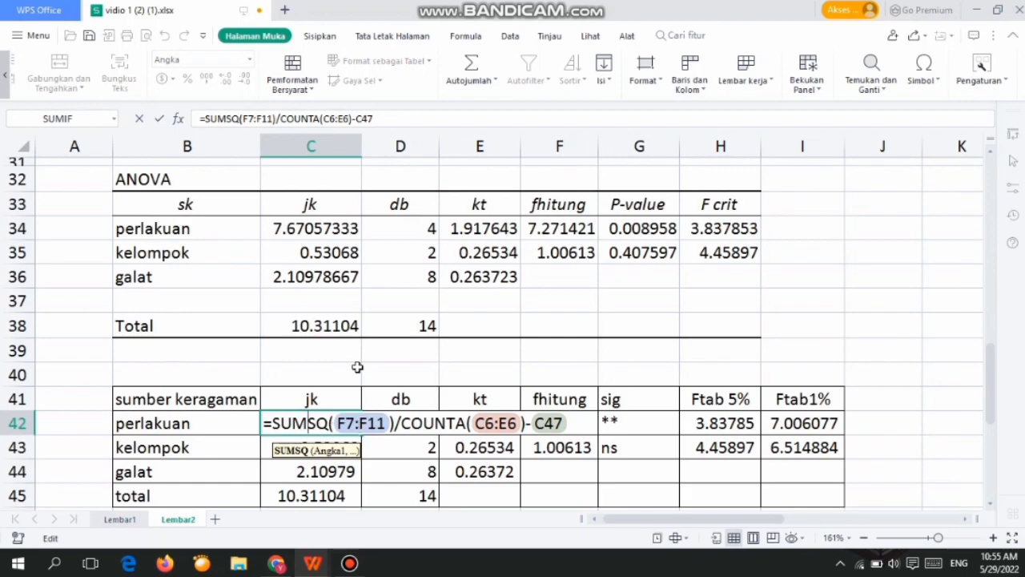
scroll(357, 367, up, 7)
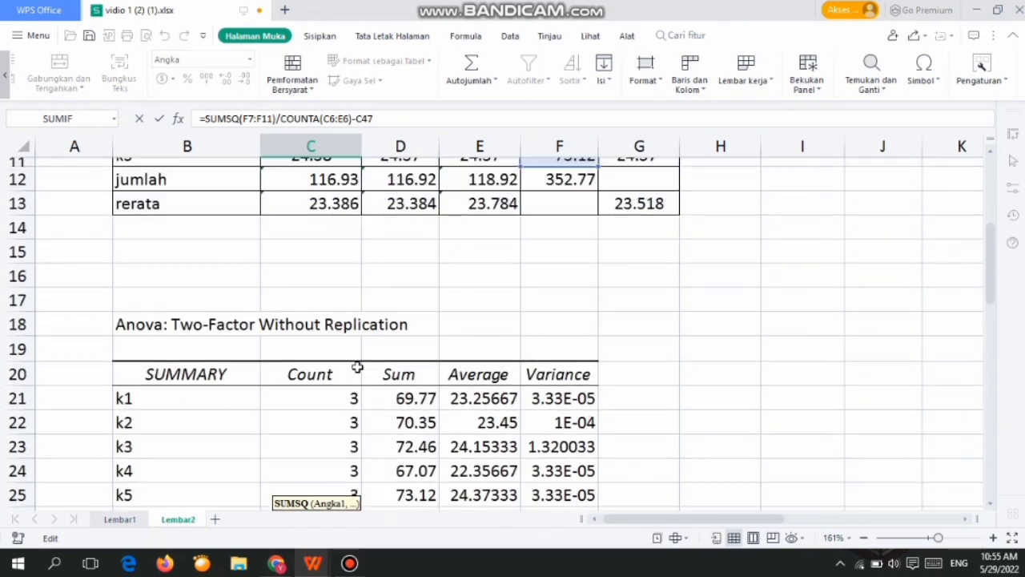
scroll(357, 367, down, 7)
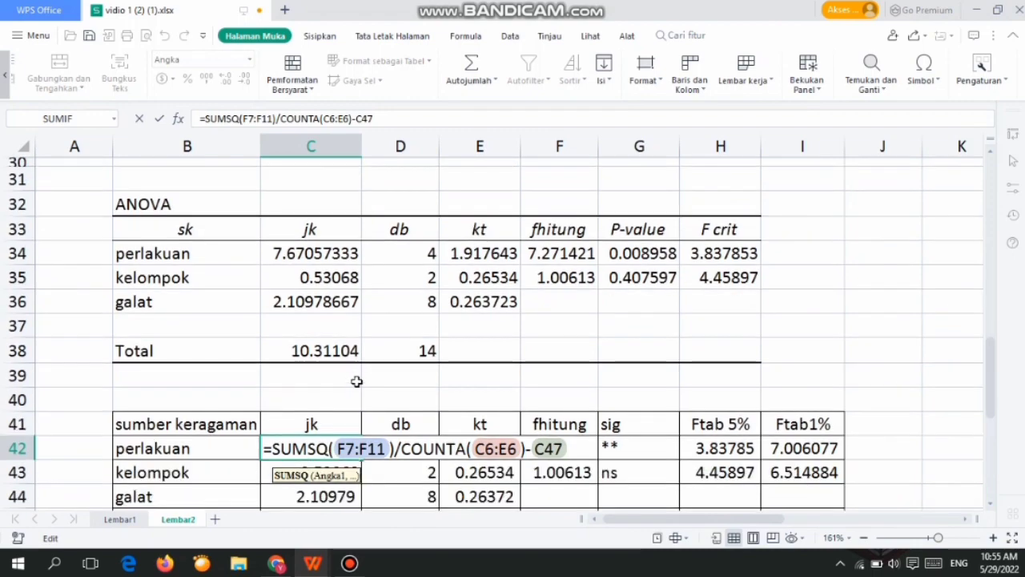
scroll(362, 429, up, 9)
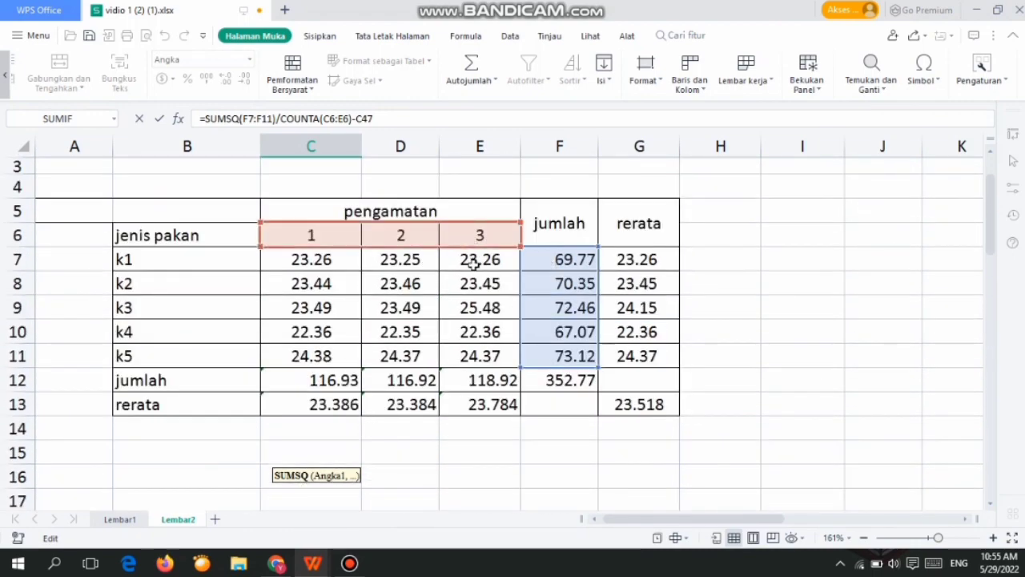
scroll(473, 264, down, 7)
scroll(474, 266, down, 2)
scroll(474, 266, up, 9)
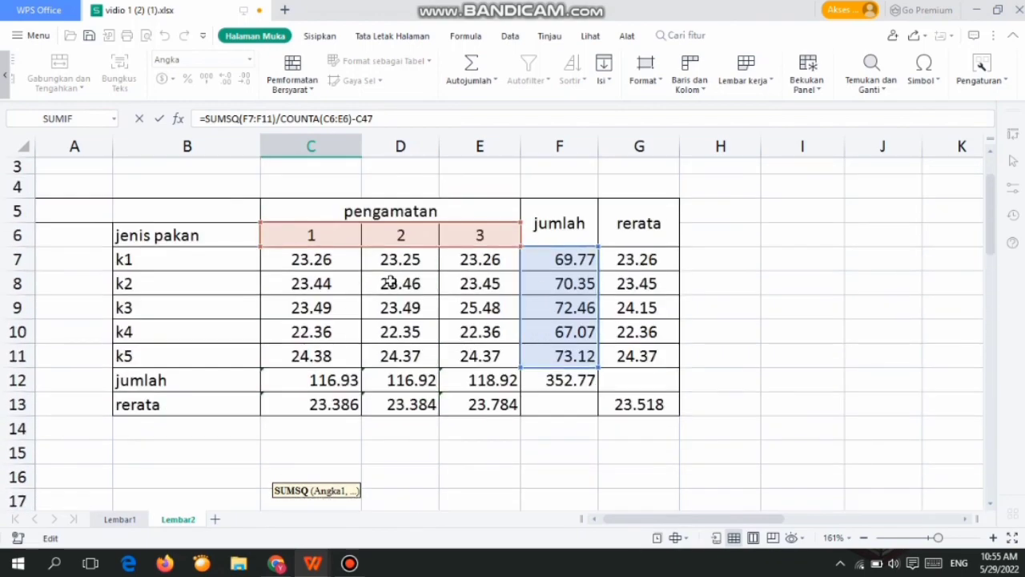
scroll(391, 280, down, 9)
scroll(390, 280, down, 3)
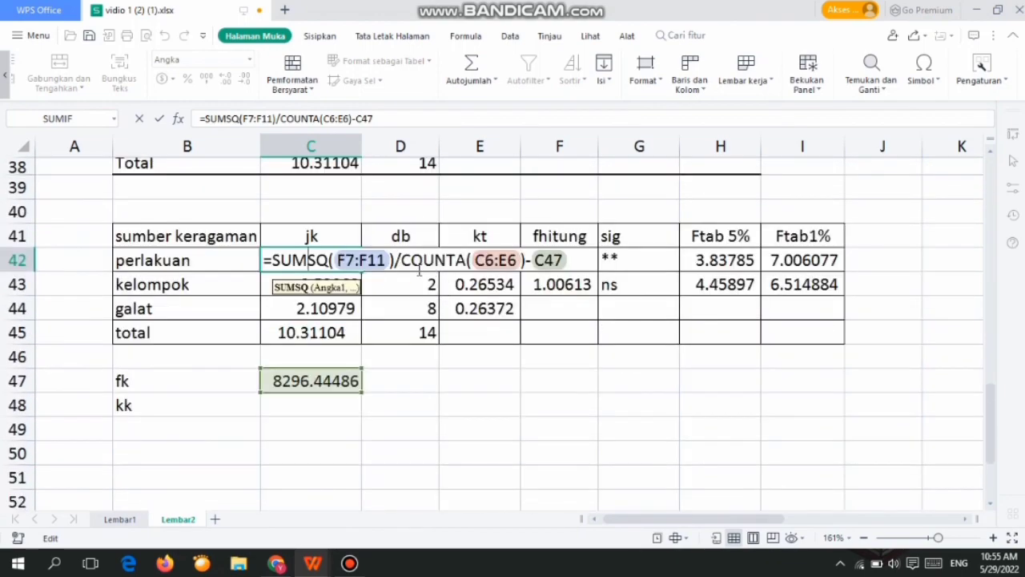
scroll(483, 278, up, 11)
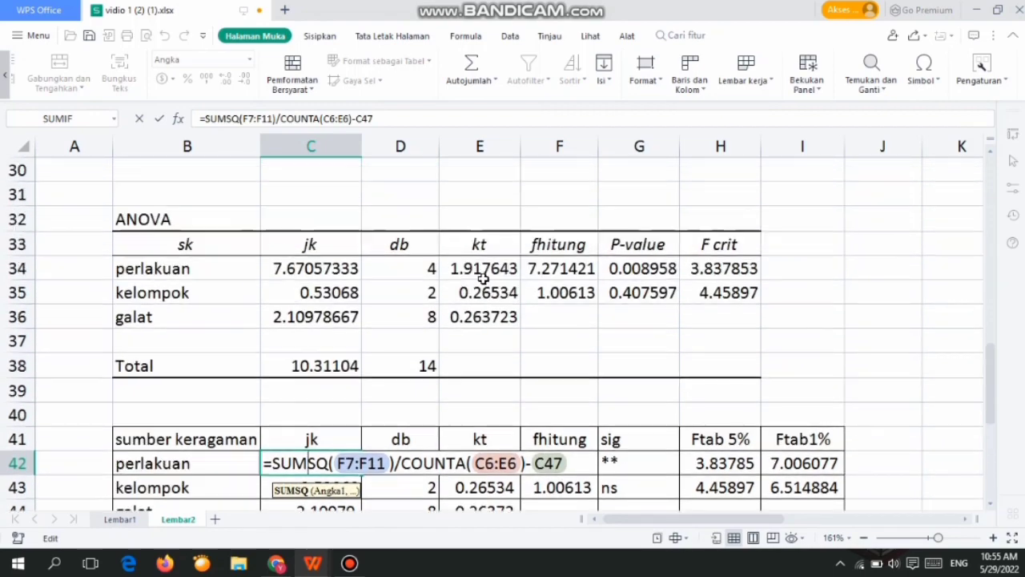
scroll(432, 269, up, 1)
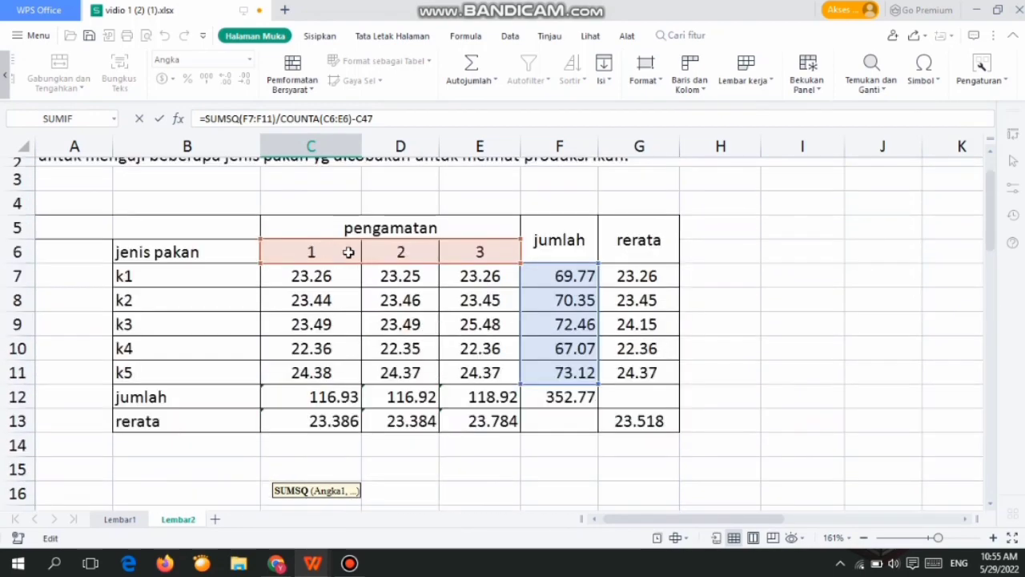
scroll(413, 257, down, 3)
scroll(414, 262, down, 9)
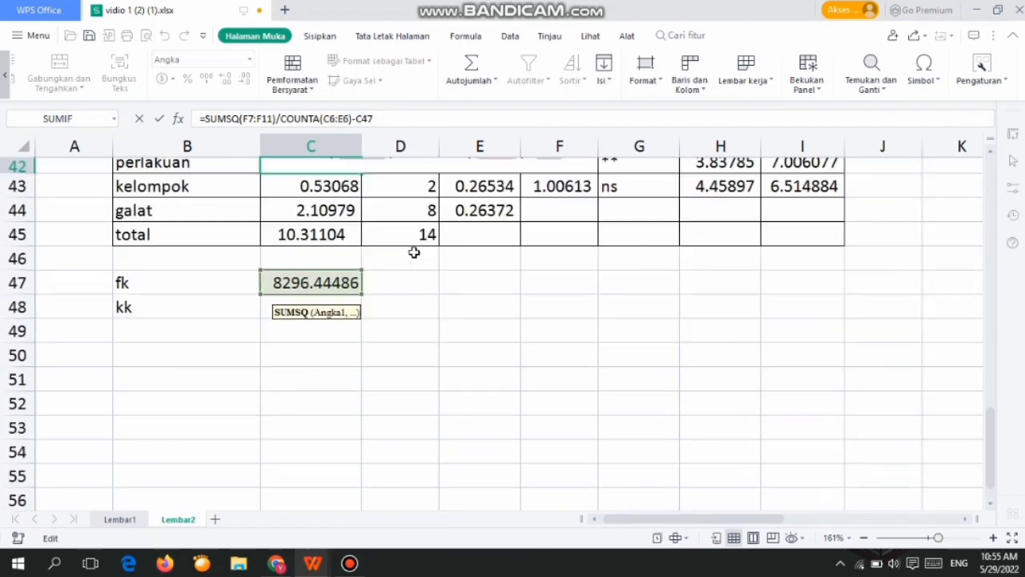
scroll(414, 253, up, 2)
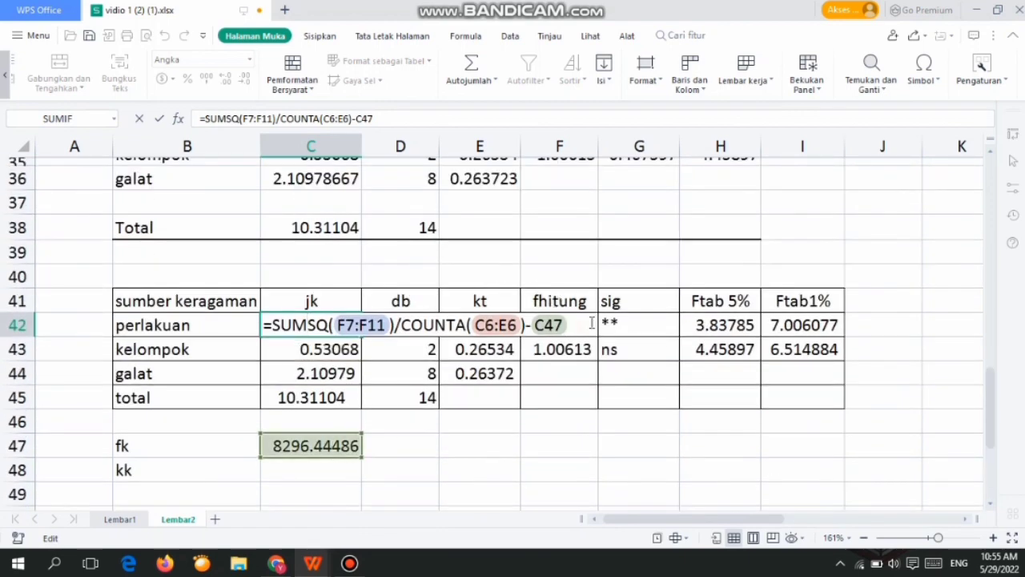
key(Return)
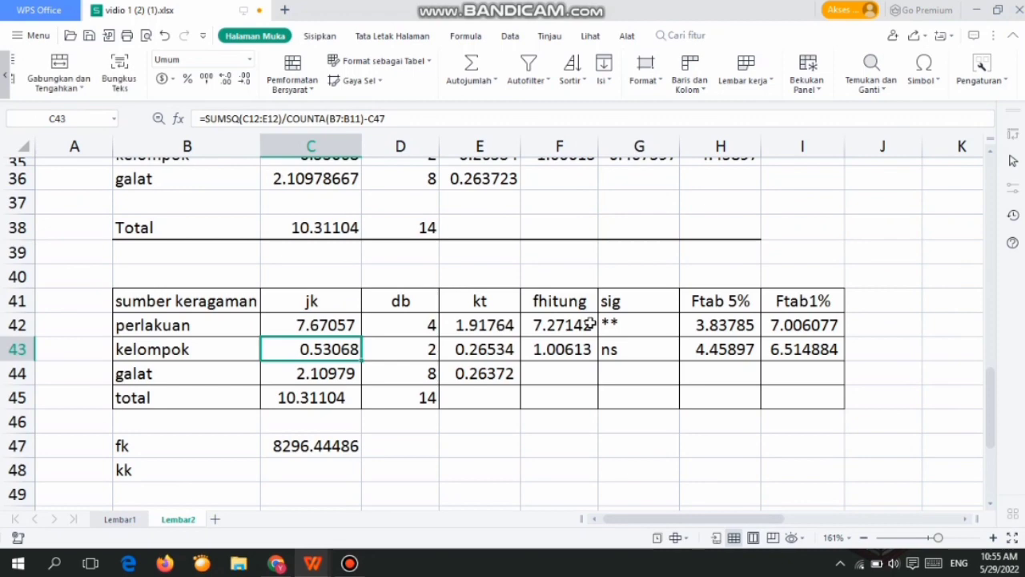
- Inspect the fk formula in C47, tracing its references to F12 and the observation range C7:E11, and leave it unedited
click(324, 450)
double_click(329, 446)
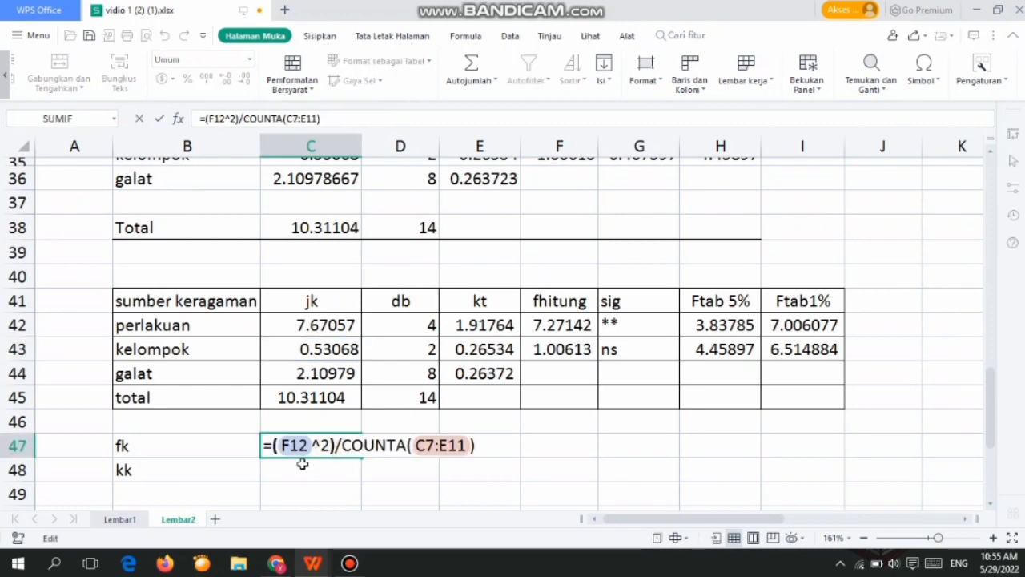
scroll(302, 463, up, 11)
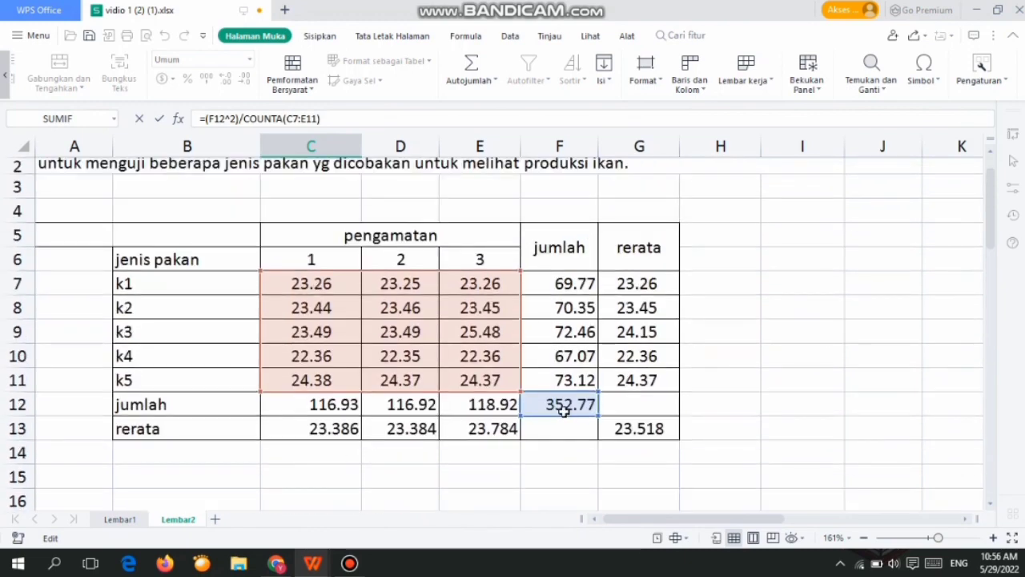
scroll(564, 410, down, 4)
scroll(564, 409, up, 2)
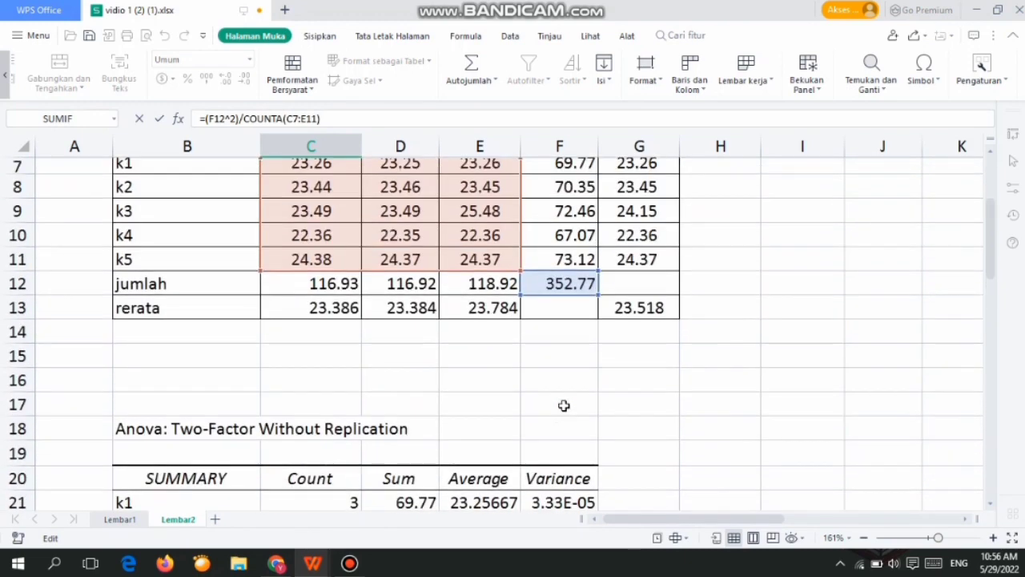
scroll(563, 398, down, 11)
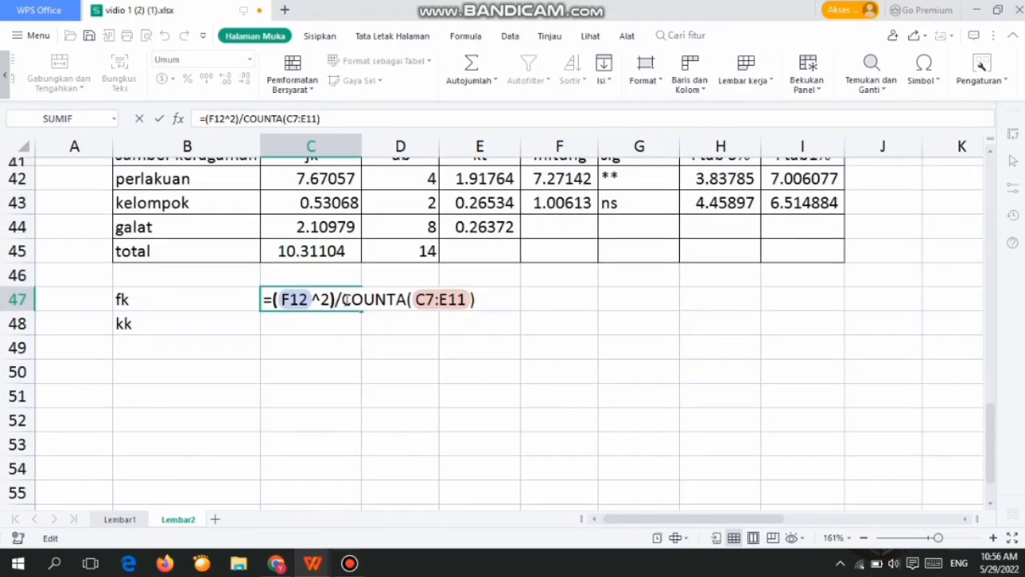
scroll(398, 314, up, 10)
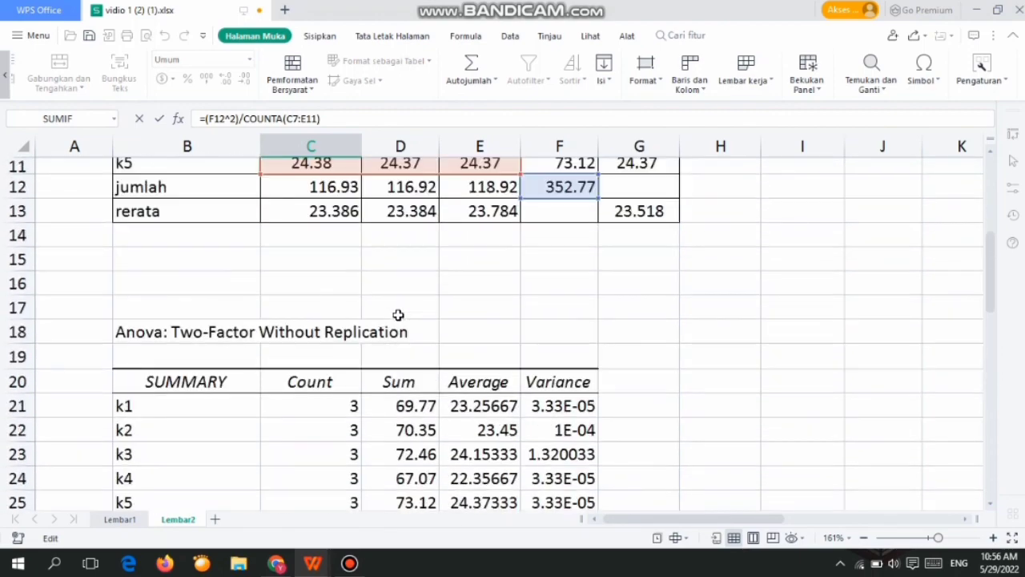
scroll(398, 314, up, 2)
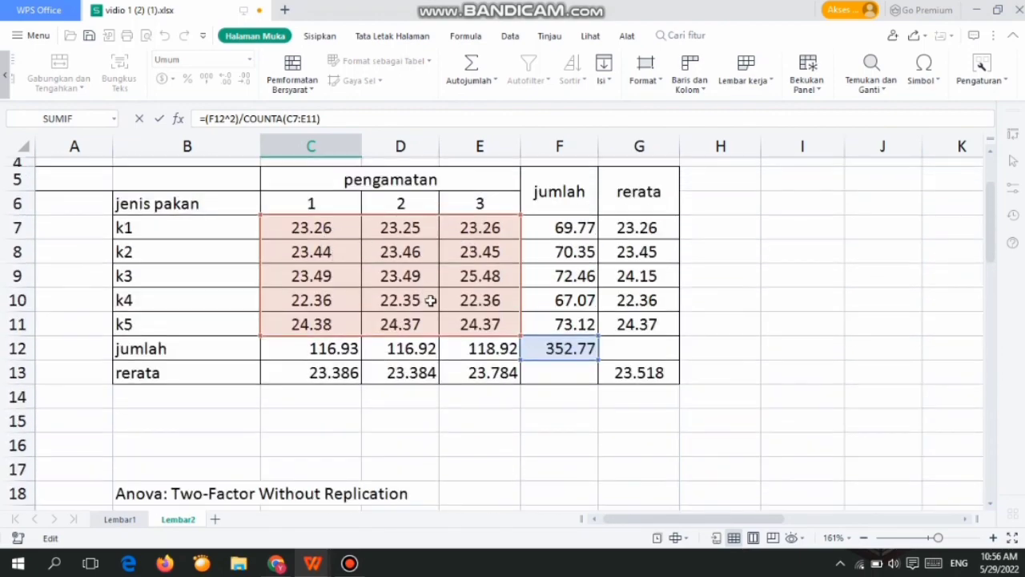
scroll(506, 329, down, 10)
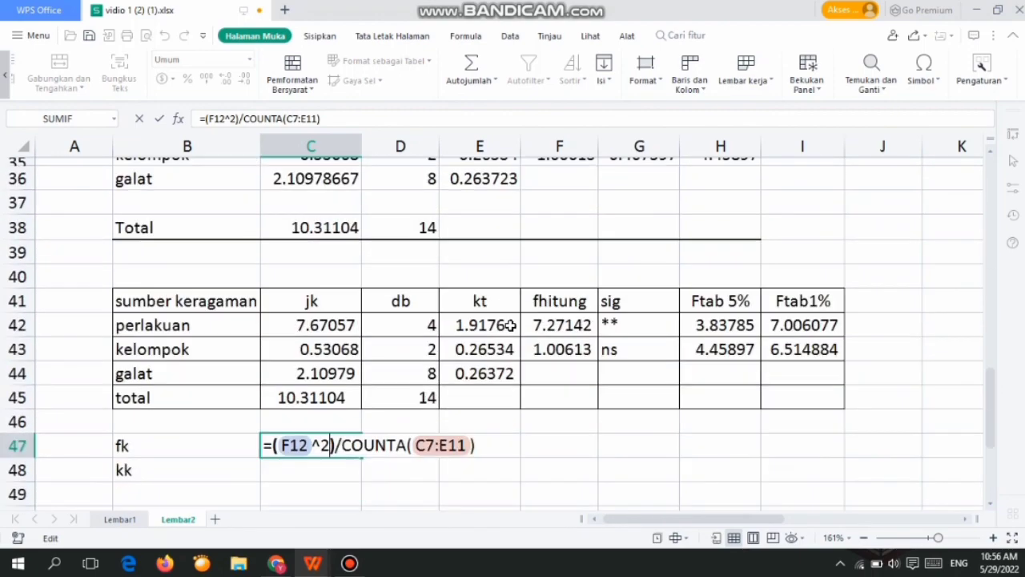
scroll(504, 322, down, 2)
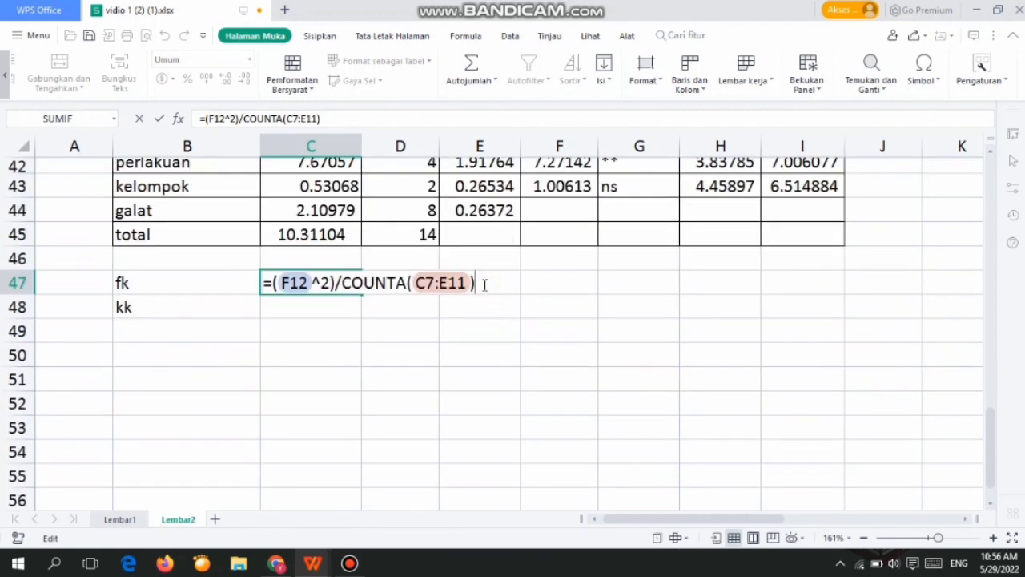
key(Return)
- Inspect the SUMSQ formula for kelompok jk (C43), tracing its references to C12:E12, B7:B11 and C47, and leave it unedited
scroll(483, 258, up, 2)
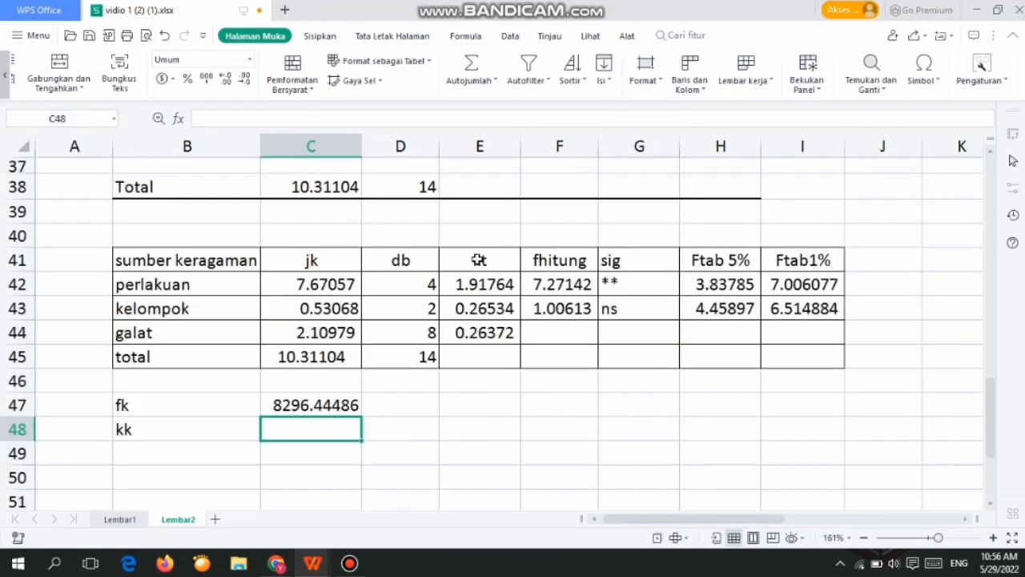
double_click(342, 312)
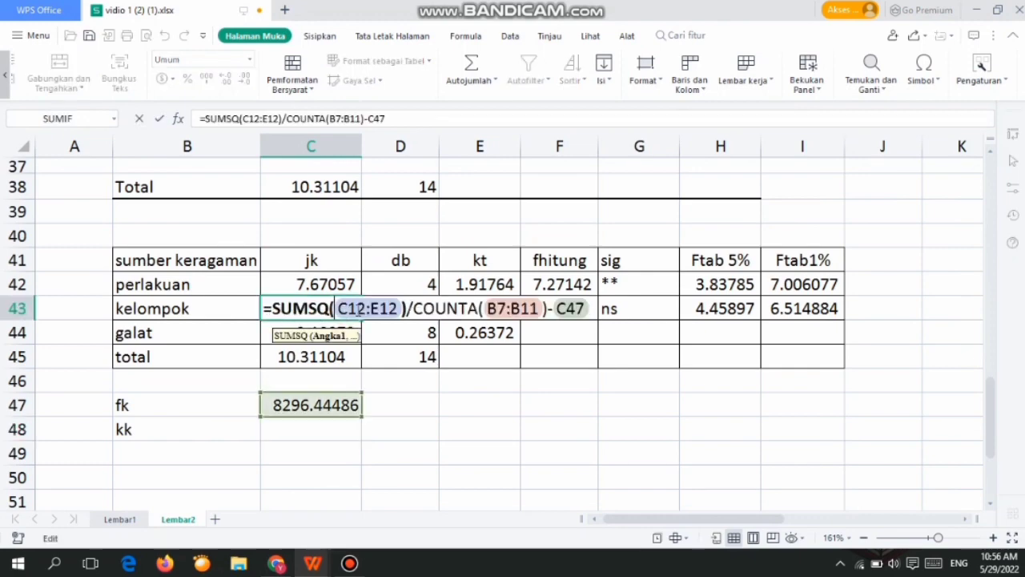
scroll(358, 310, up, 11)
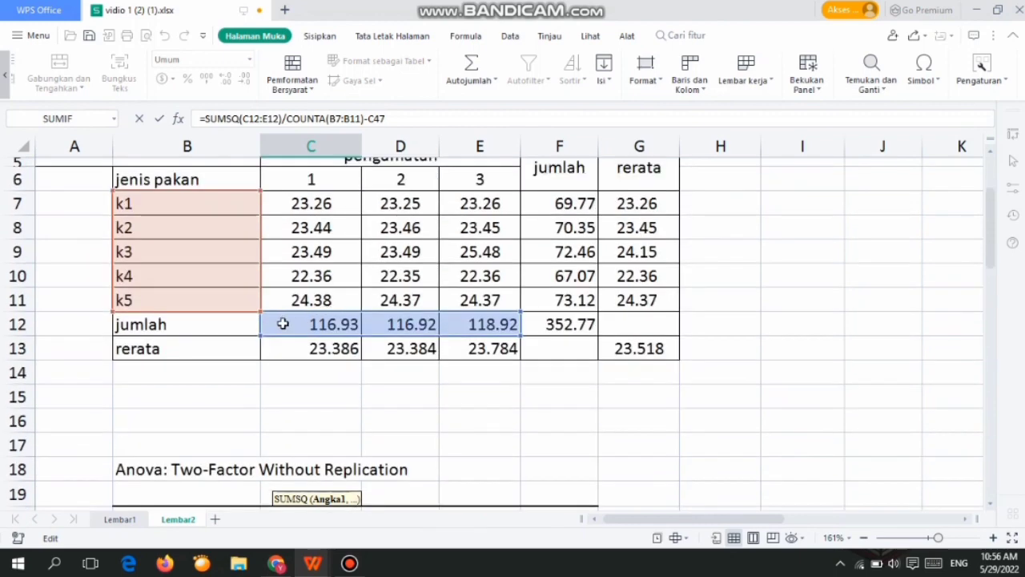
scroll(492, 330, down, 6)
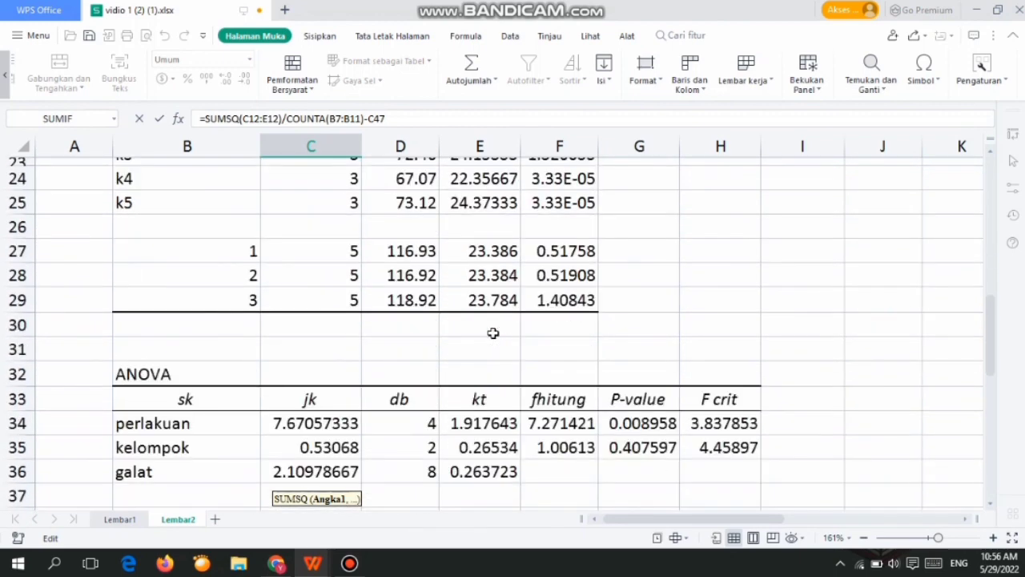
scroll(493, 332, down, 4)
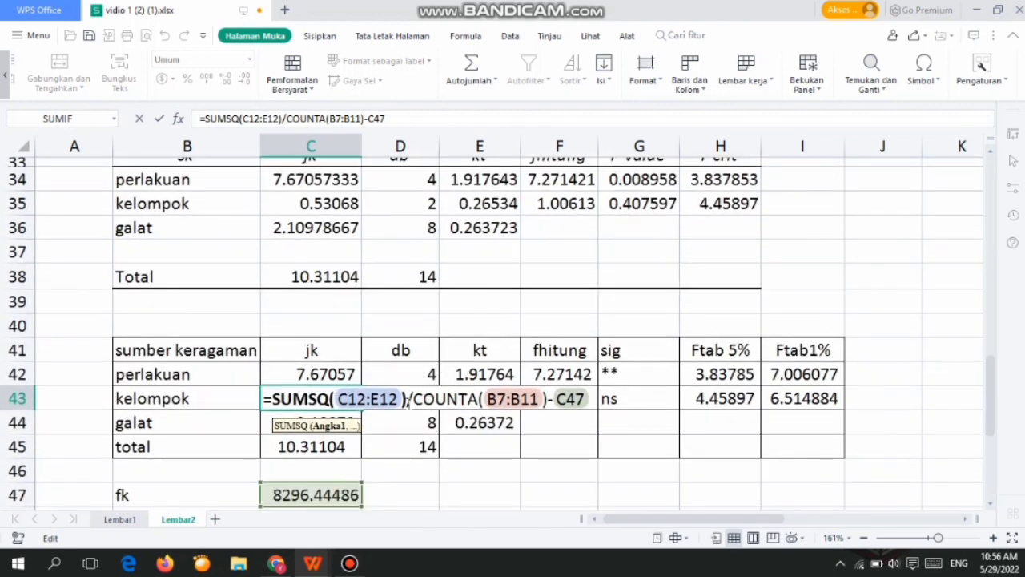
scroll(478, 398, up, 10)
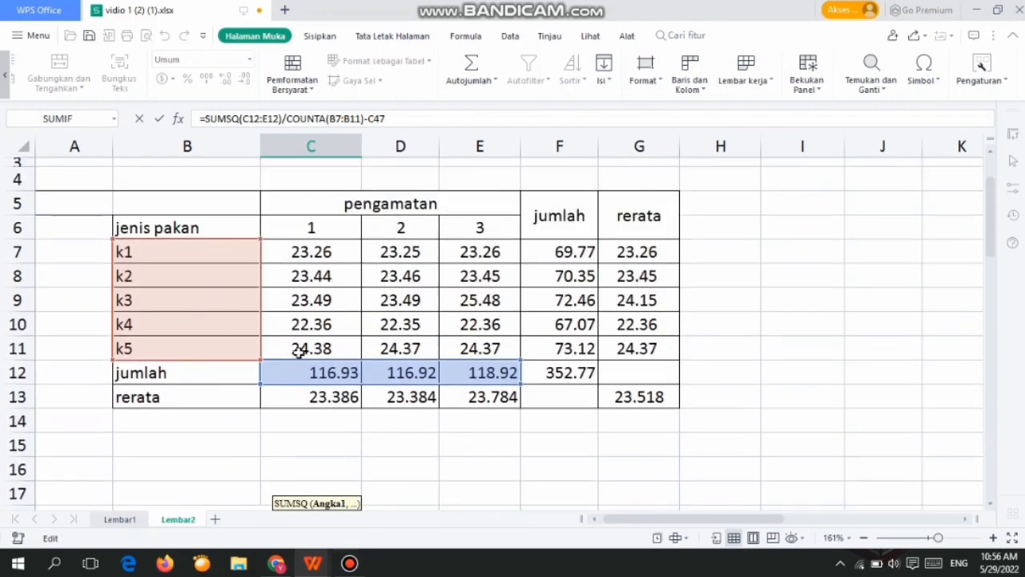
scroll(298, 352, down, 9)
scroll(297, 353, down, 2)
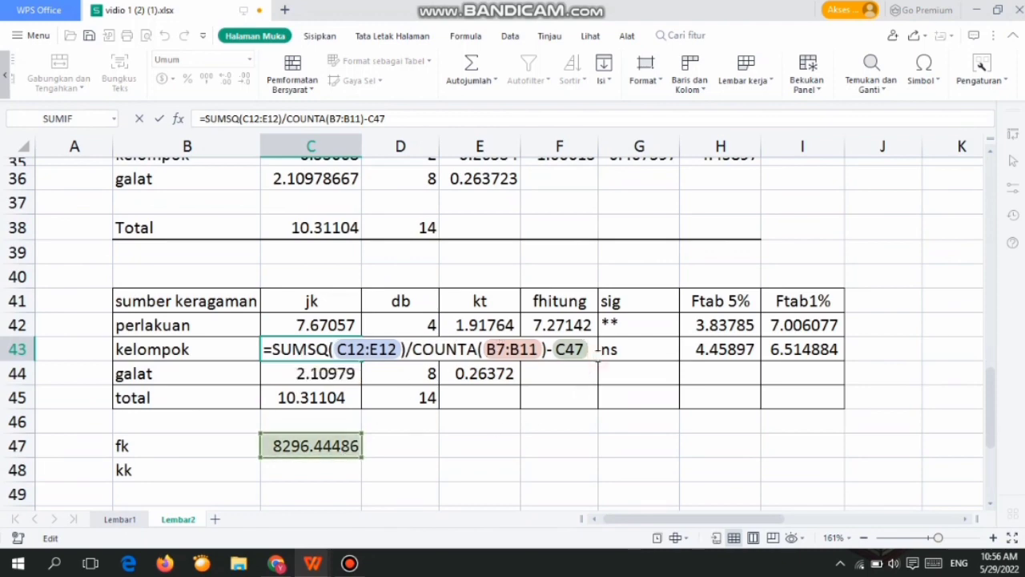
key(Return)
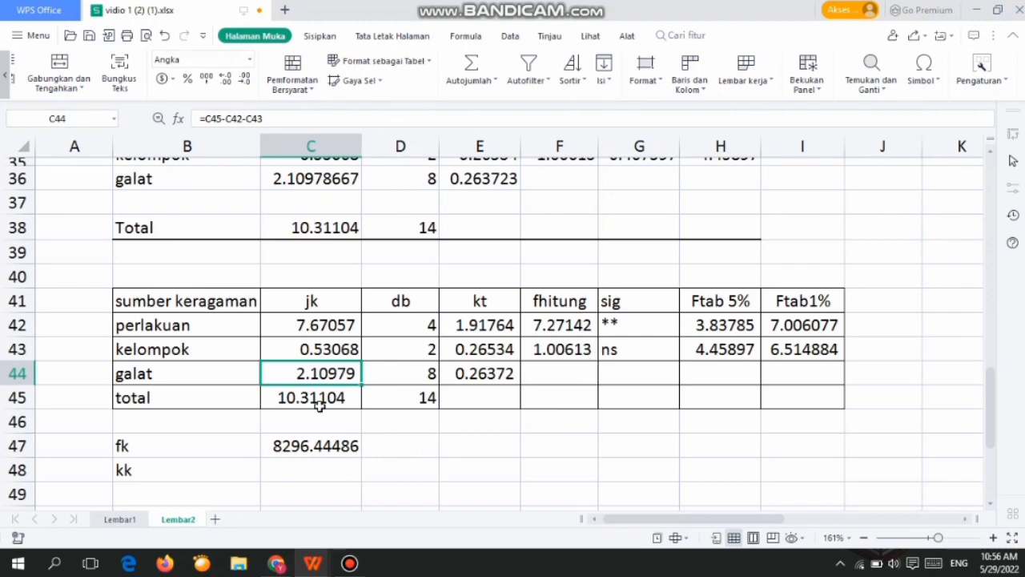
- Inspect the total jk formula in C45, tracing its references to C7:E11 and C47, and leave it unedited
click(317, 401)
double_click(318, 398)
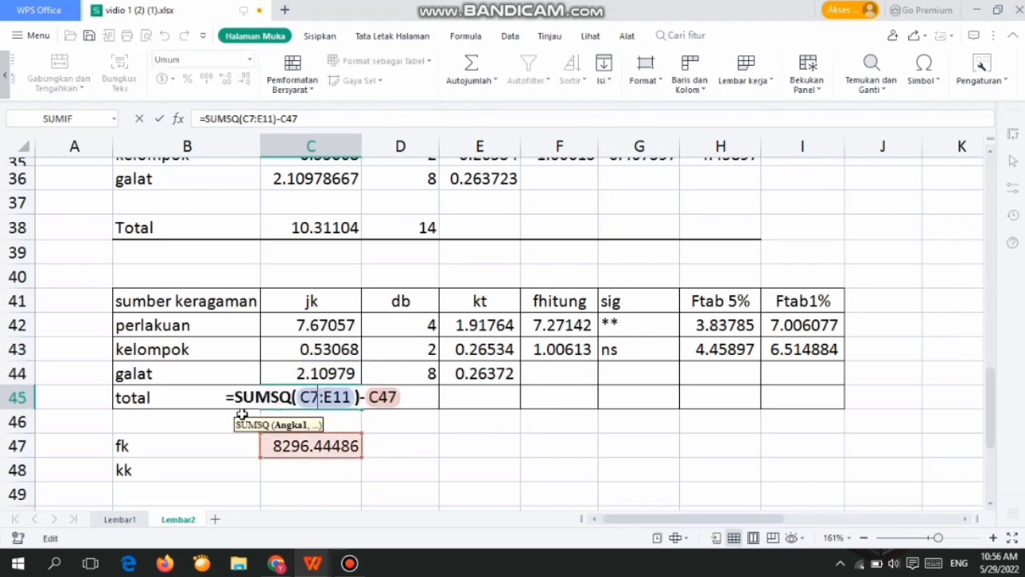
scroll(320, 398, up, 10)
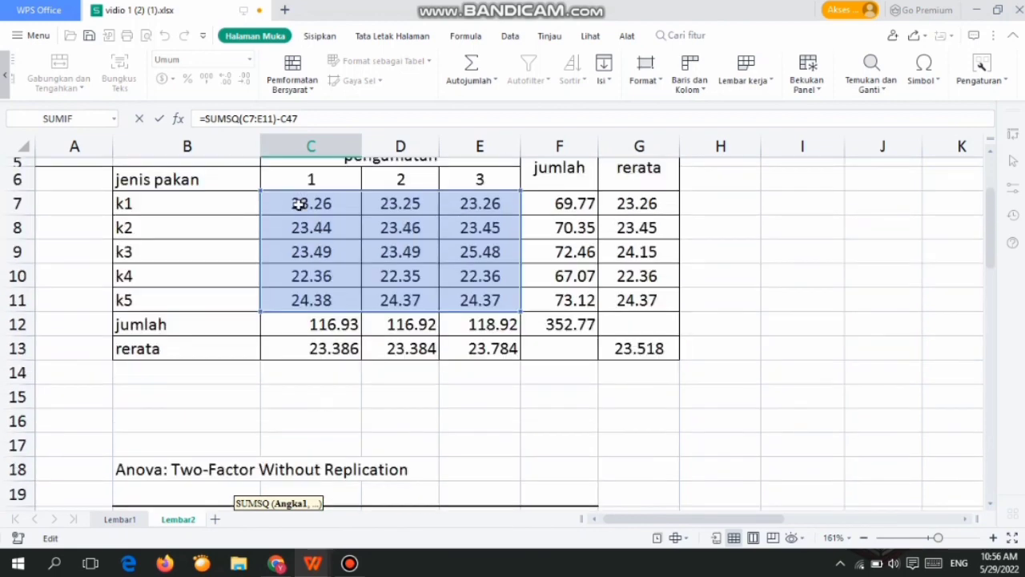
scroll(447, 304, down, 12)
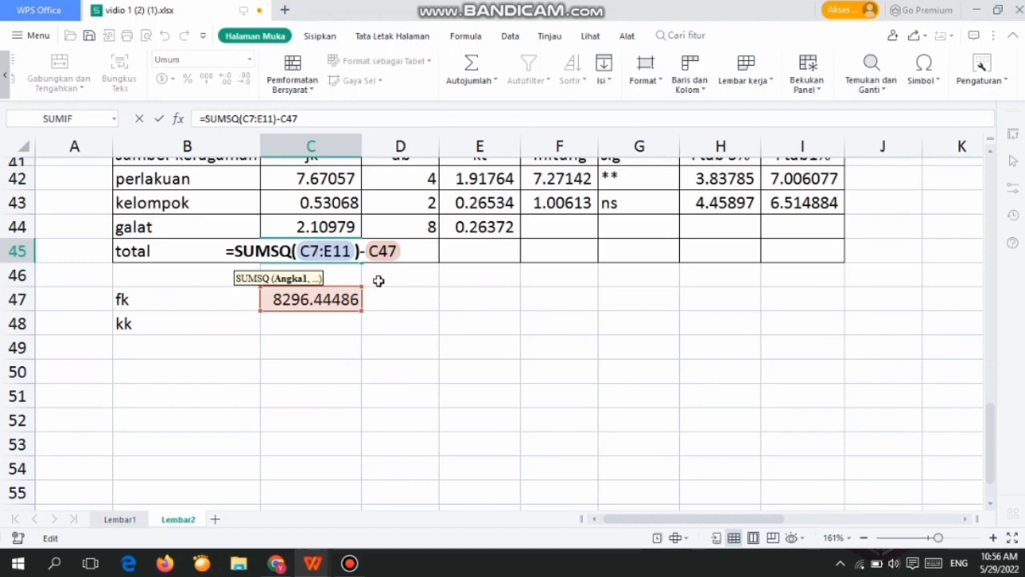
key(Return)
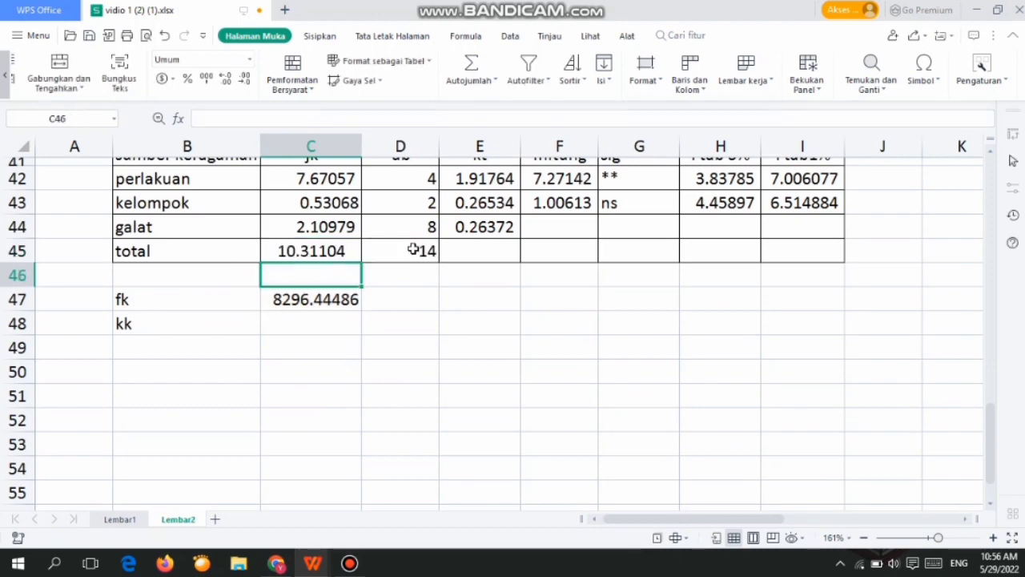
- Inspect the subtraction formula for galat jk (C44) in the sumber keragaman table, leaving it unedited
scroll(350, 251, up, 2)
click(326, 398)
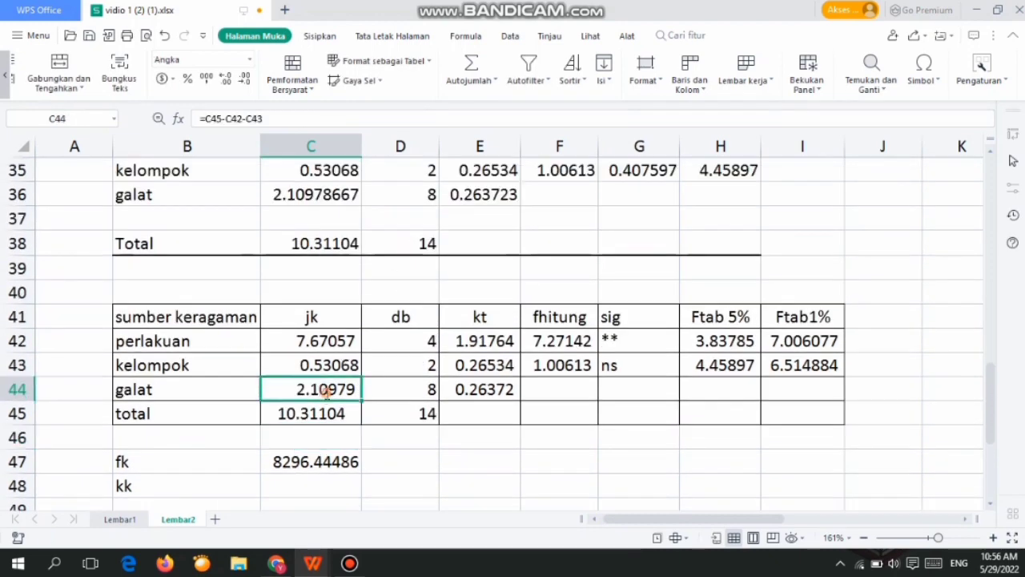
double_click(326, 393)
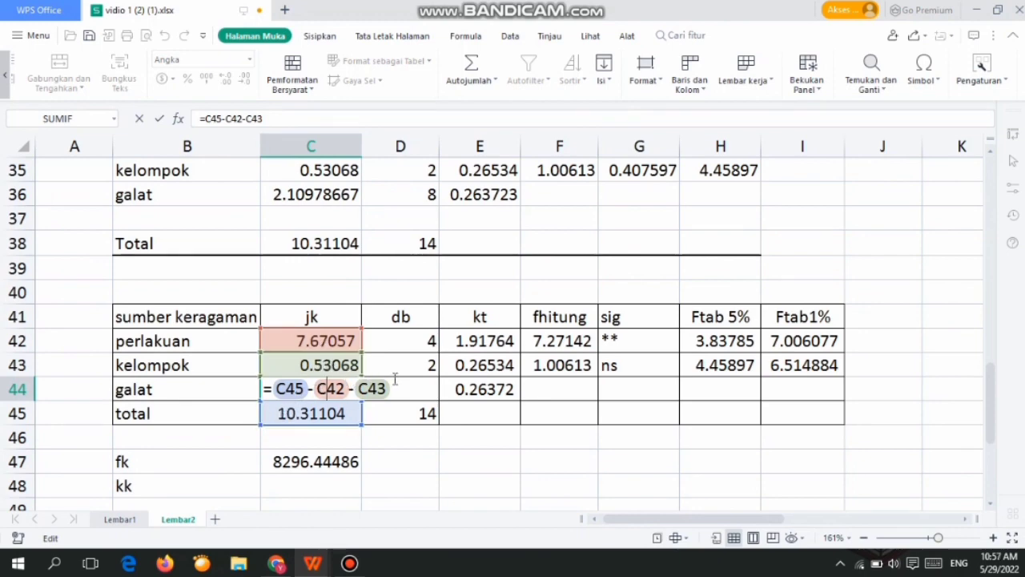
key(Return)
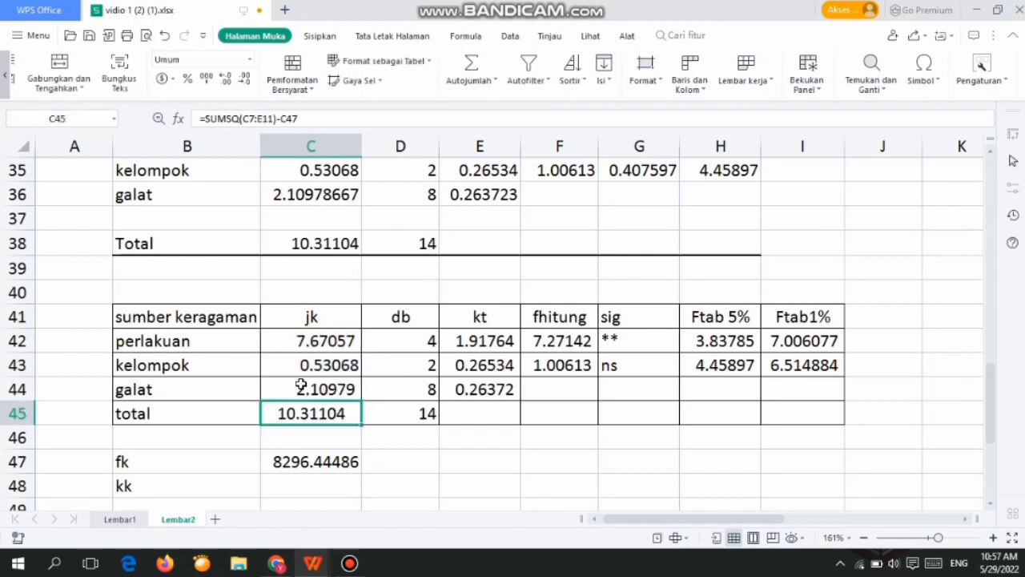
- Inspect the COUNTA formula for perlakuan db (D42), tracing its reference to the feed types in B7:B11, and leave it unedited
double_click(414, 345)
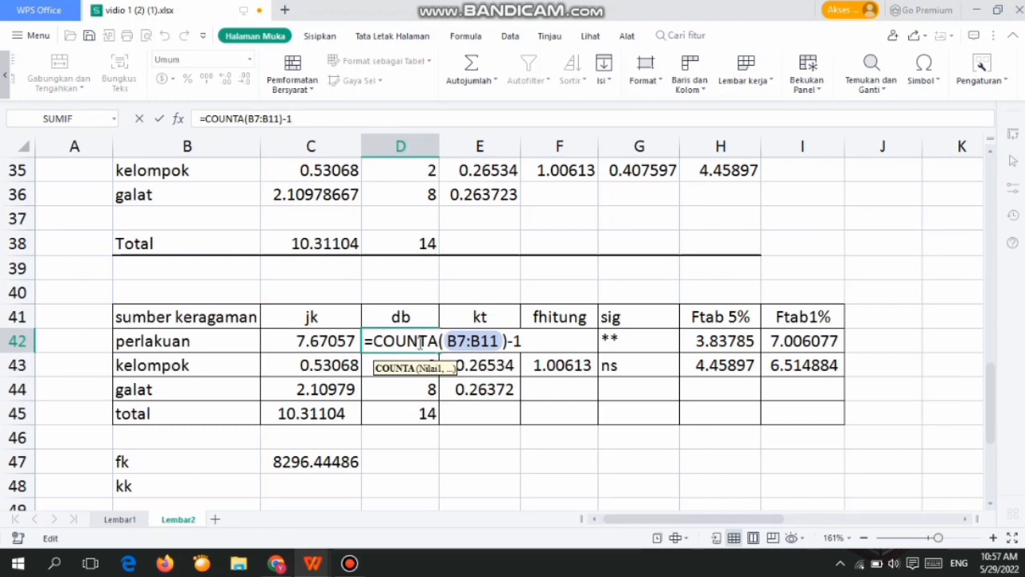
scroll(420, 343, up, 7)
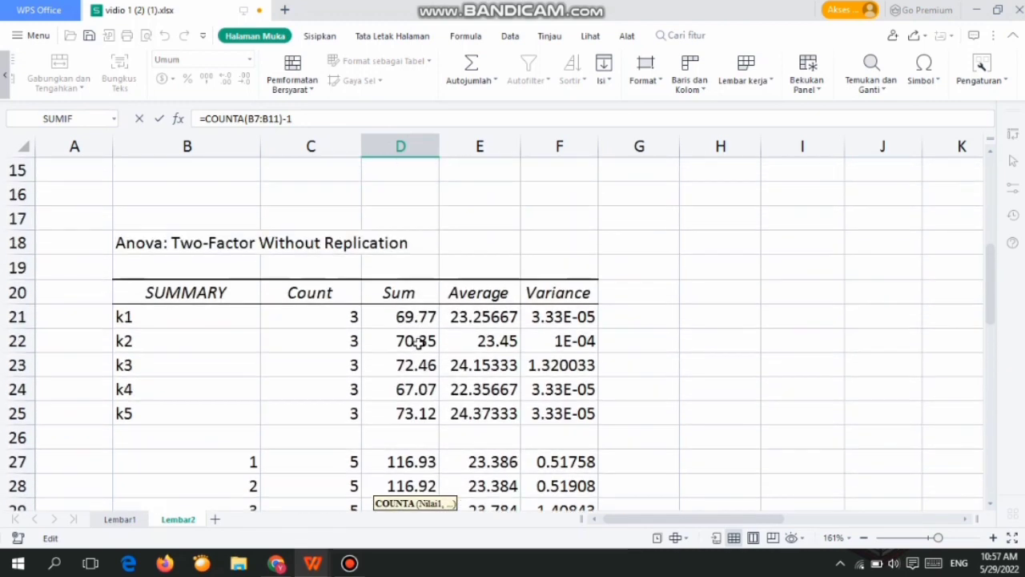
scroll(418, 343, up, 4)
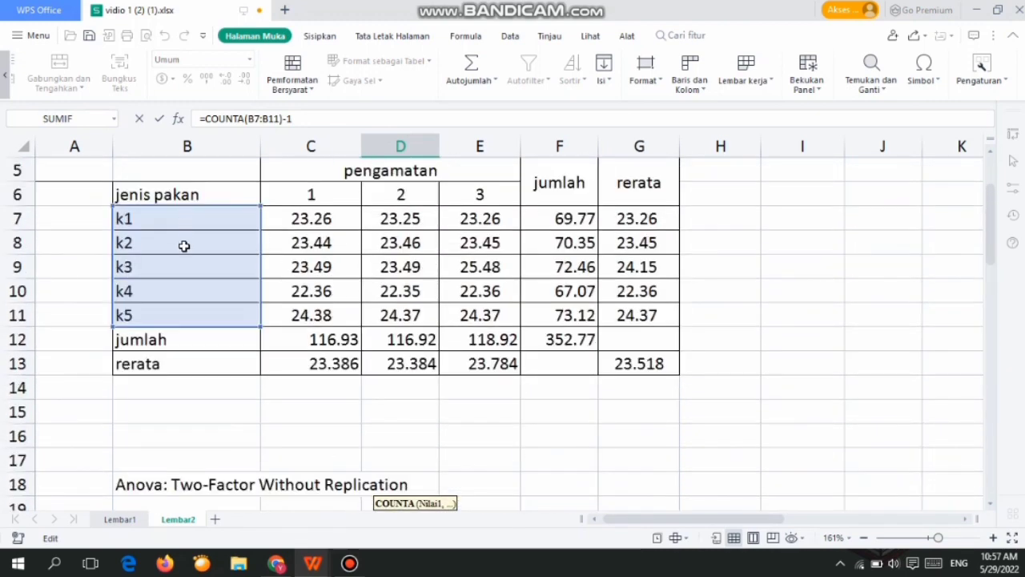
scroll(331, 322, down, 8)
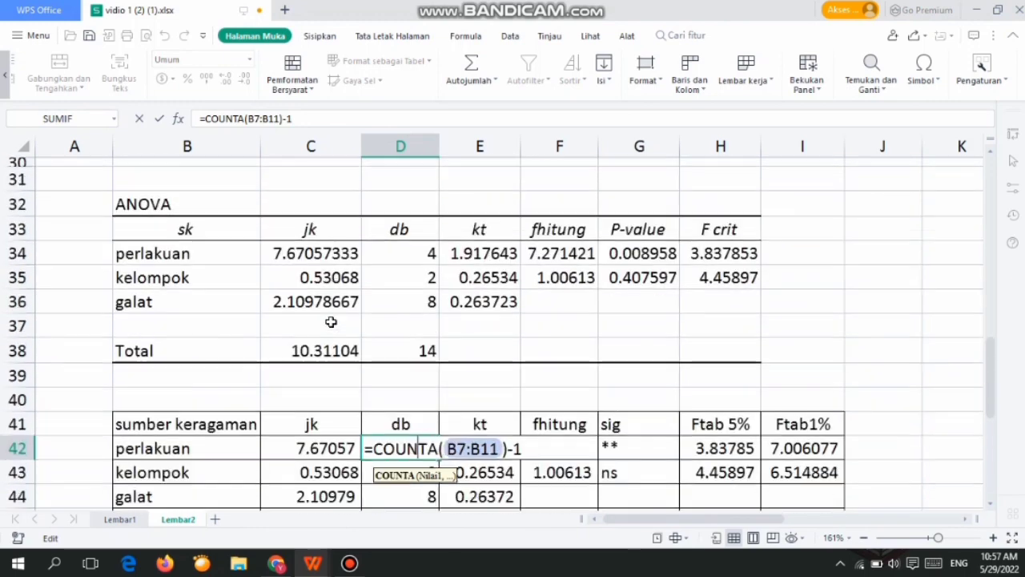
scroll(331, 321, down, 1)
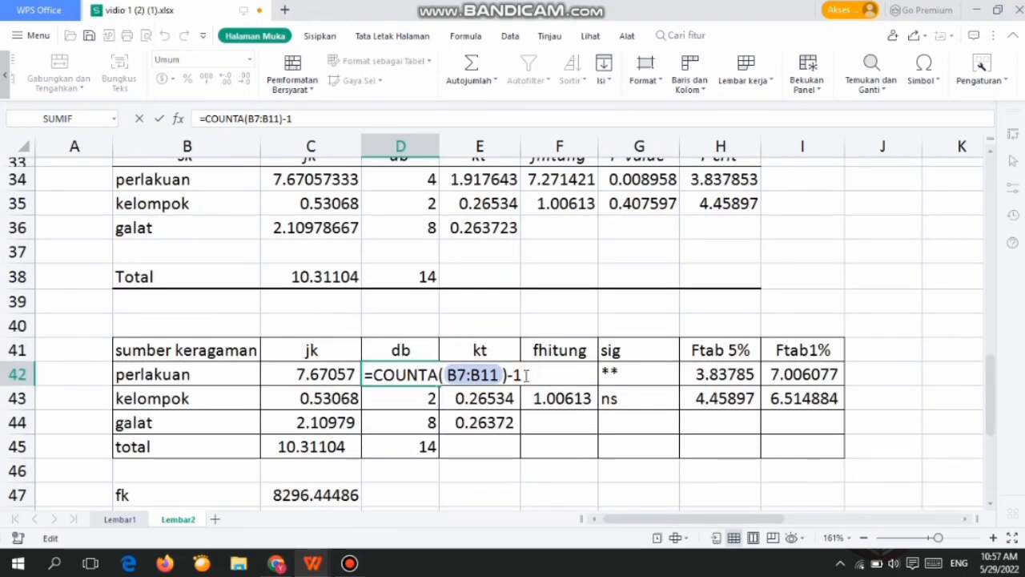
key(Return)
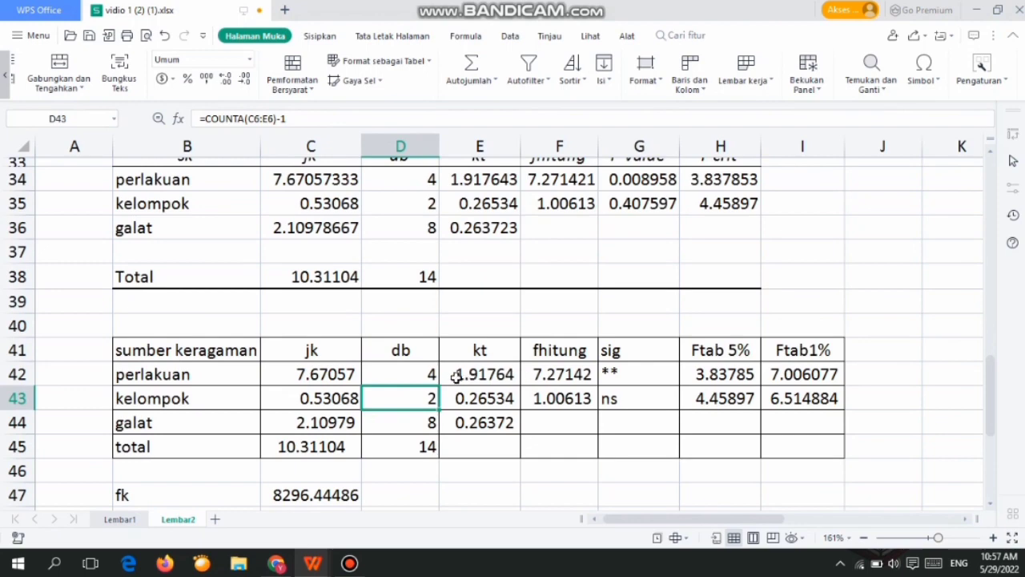
- Compare the manual perlakuan db in D42 with the db column of the generated ANOVA table
click(422, 373)
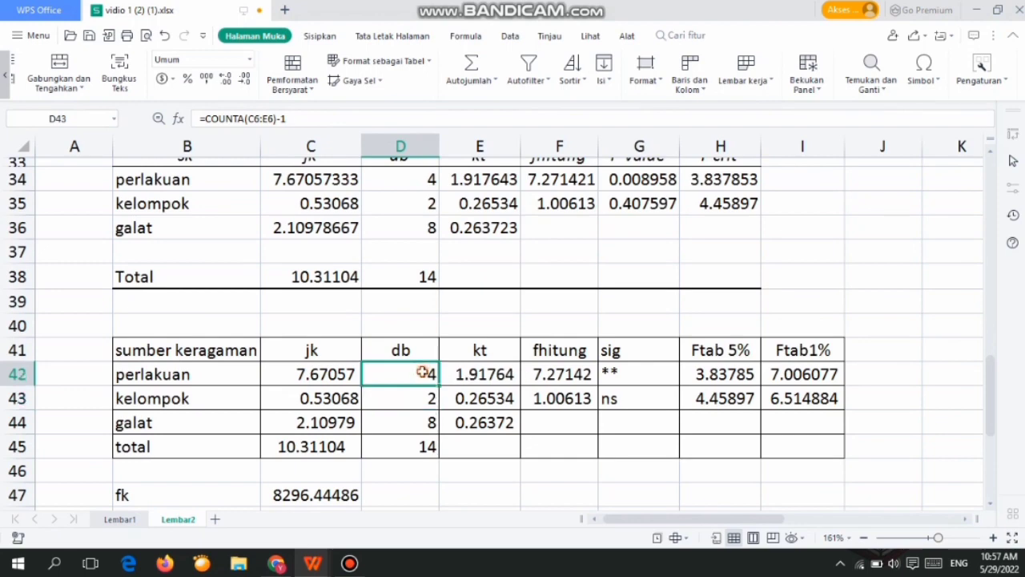
scroll(416, 368, up, 1)
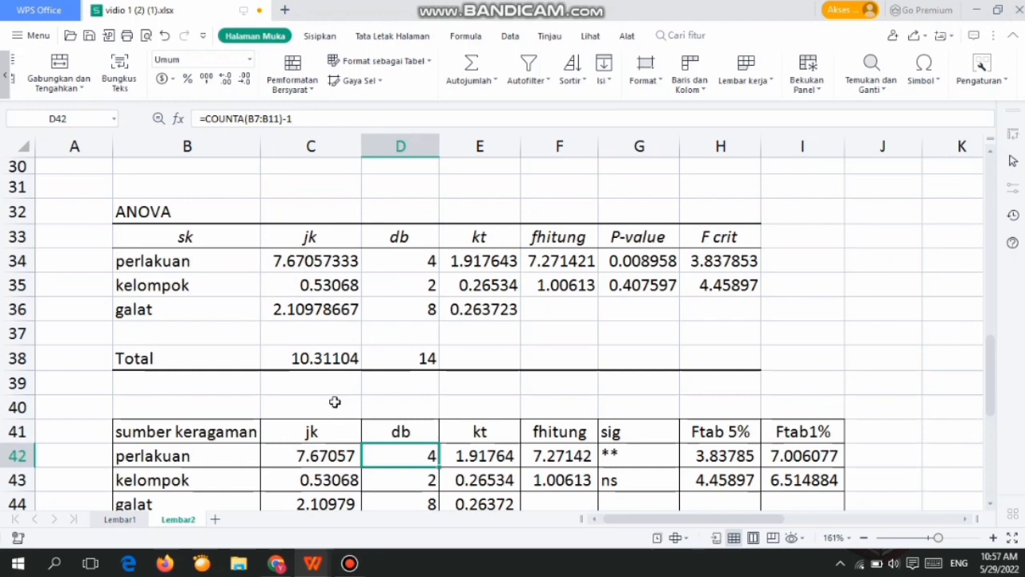
scroll(340, 467, down, 1)
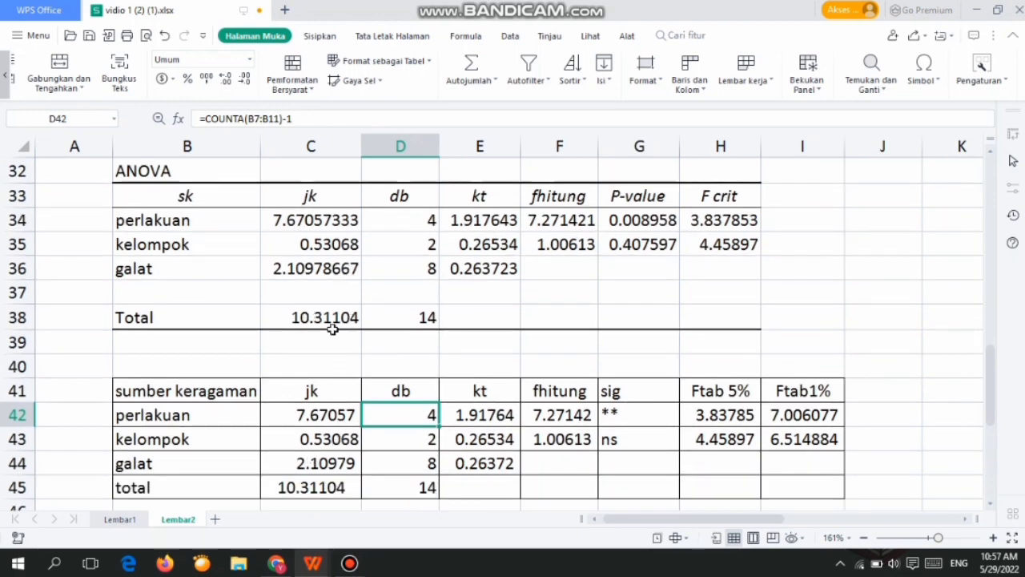
scroll(325, 464, down, 2)
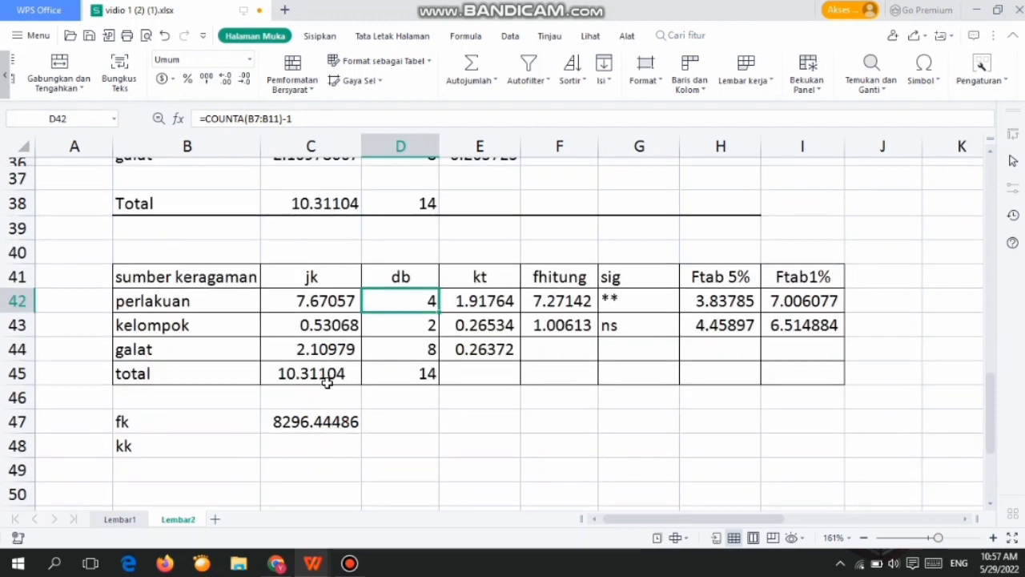
scroll(327, 398, up, 2)
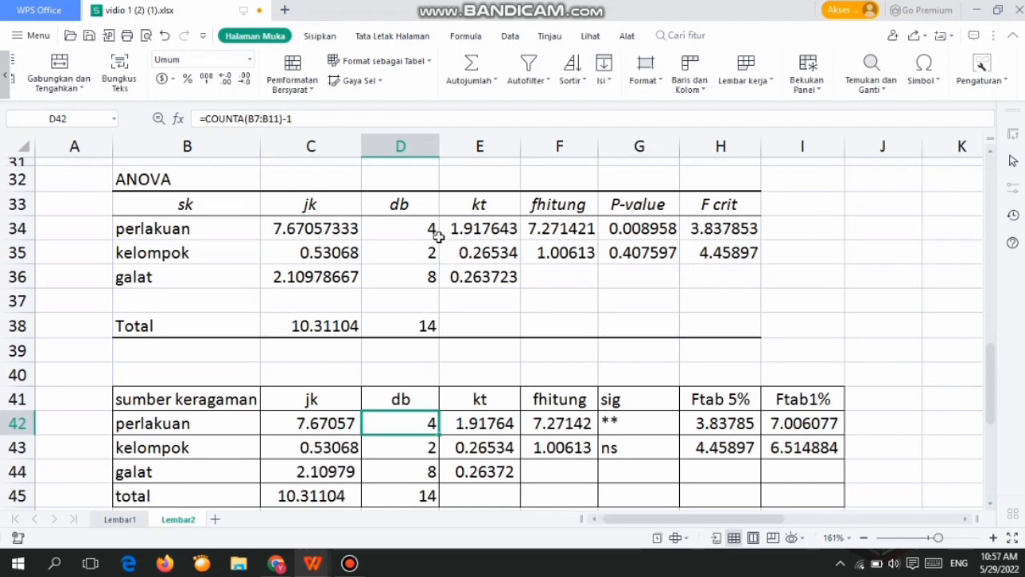
- Inspect the COUNTA formula for kelompok db (D43), tracing its reference to the observation headers C6:E6, and leave it unedited
double_click(430, 450)
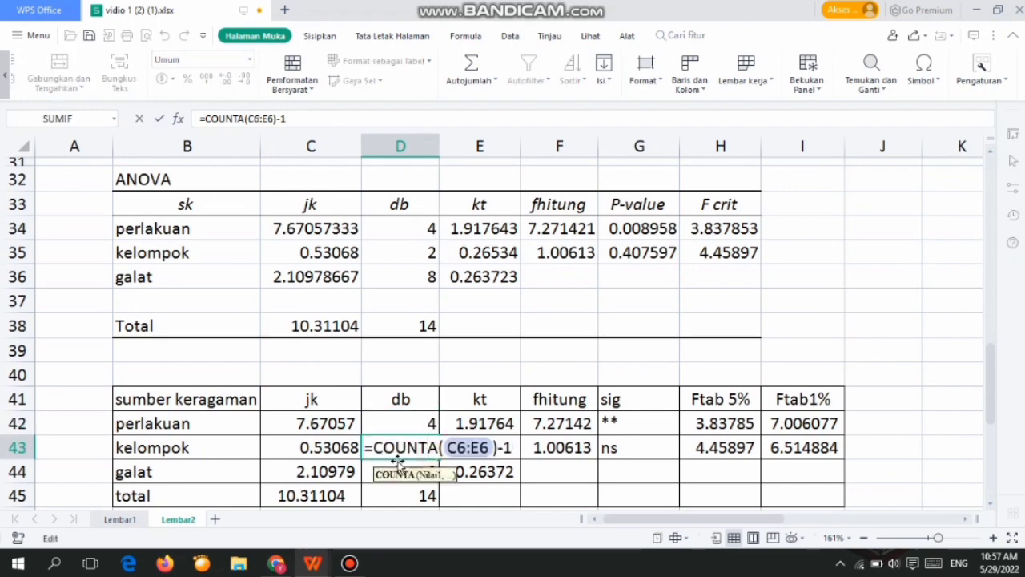
scroll(483, 453, up, 9)
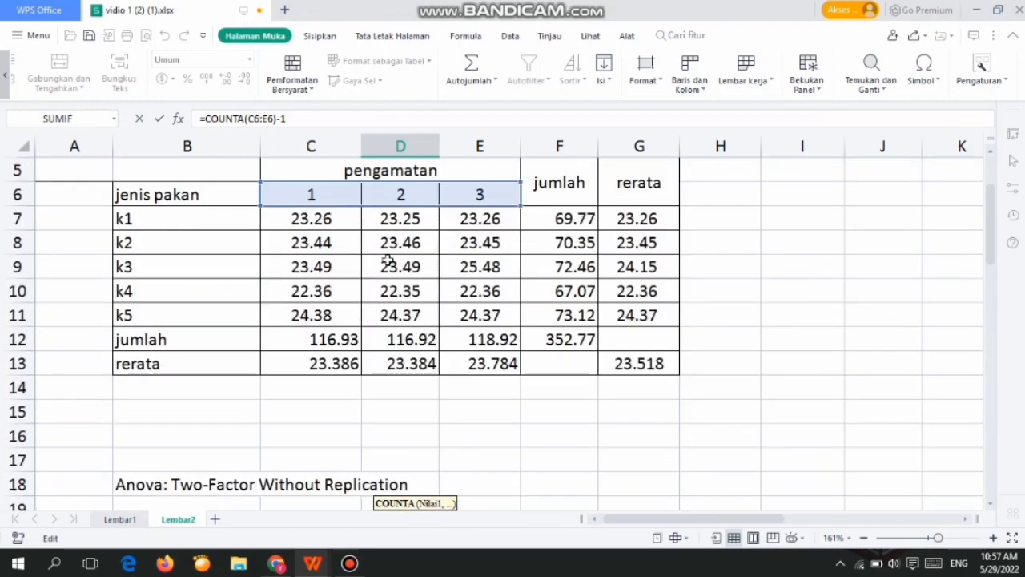
scroll(461, 222, down, 11)
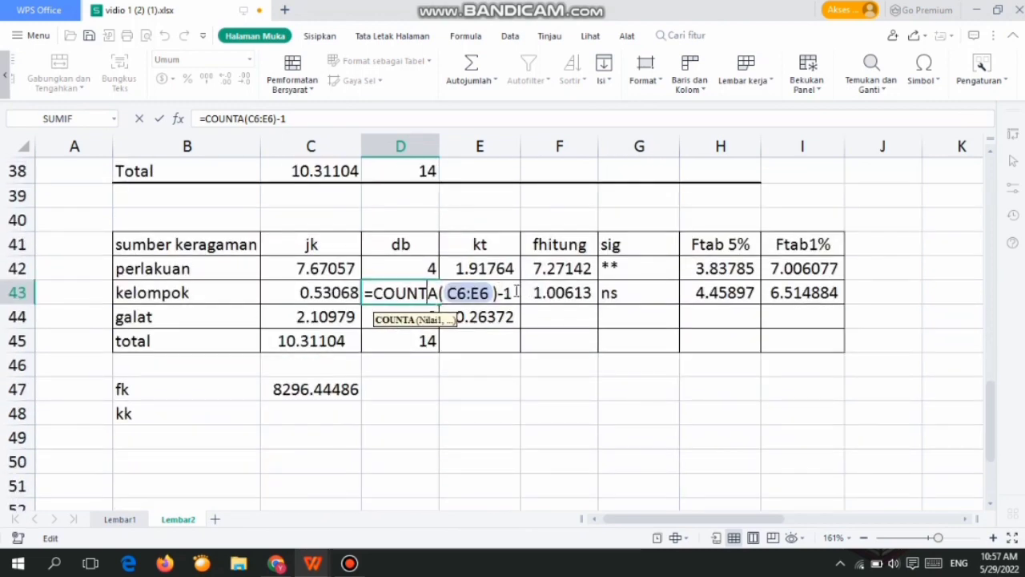
key(Return)
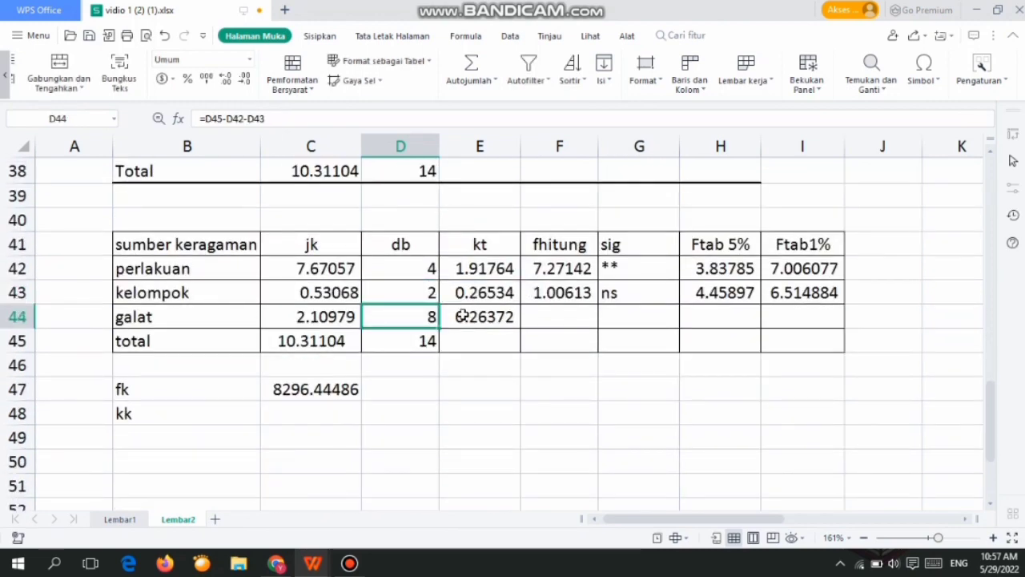
- Inspect the COUNTA formula for total db (D45), tracing its reference to the observation range C7:E11, and leave it unedited
double_click(408, 341)
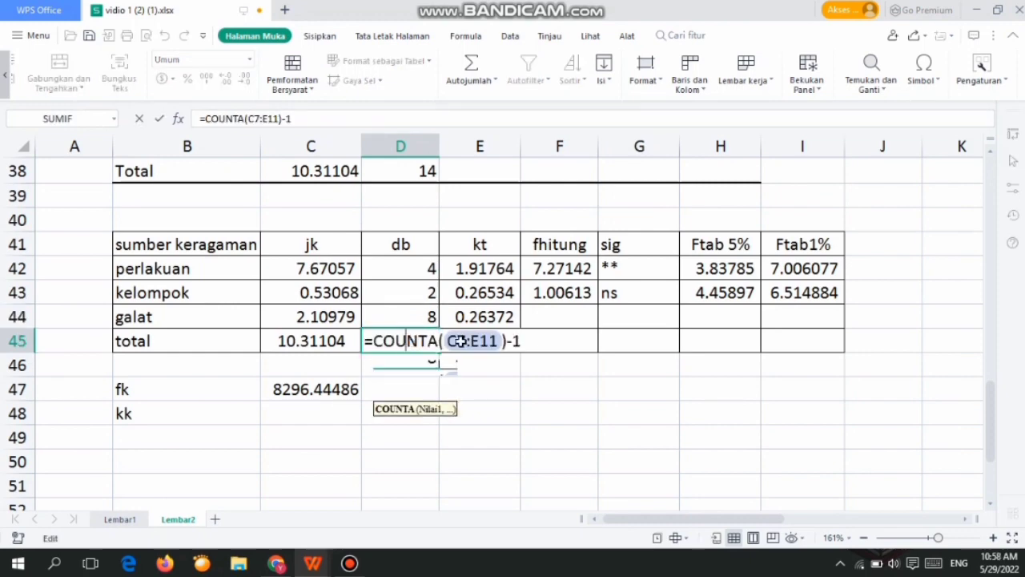
scroll(460, 340, up, 11)
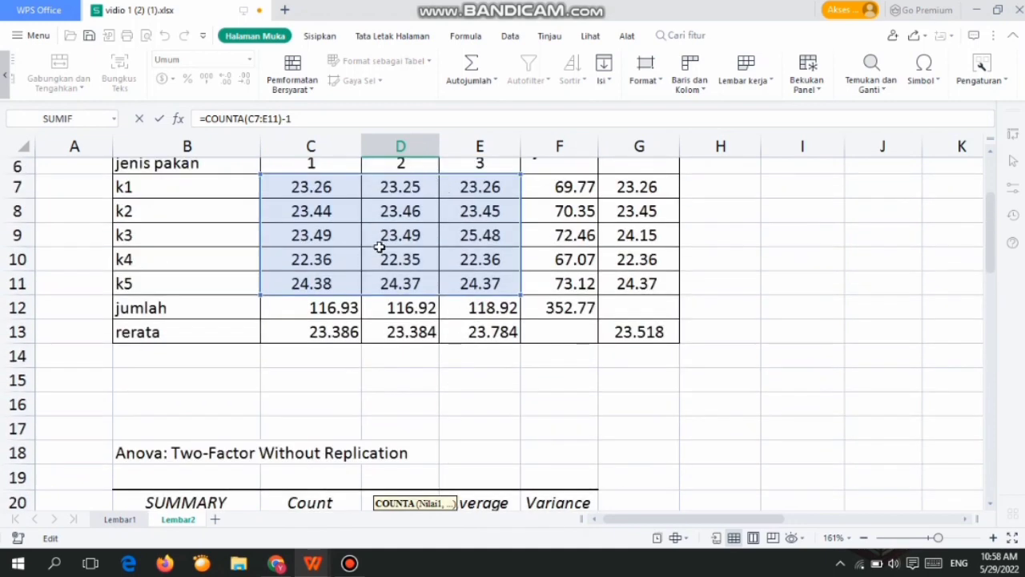
scroll(382, 246, down, 12)
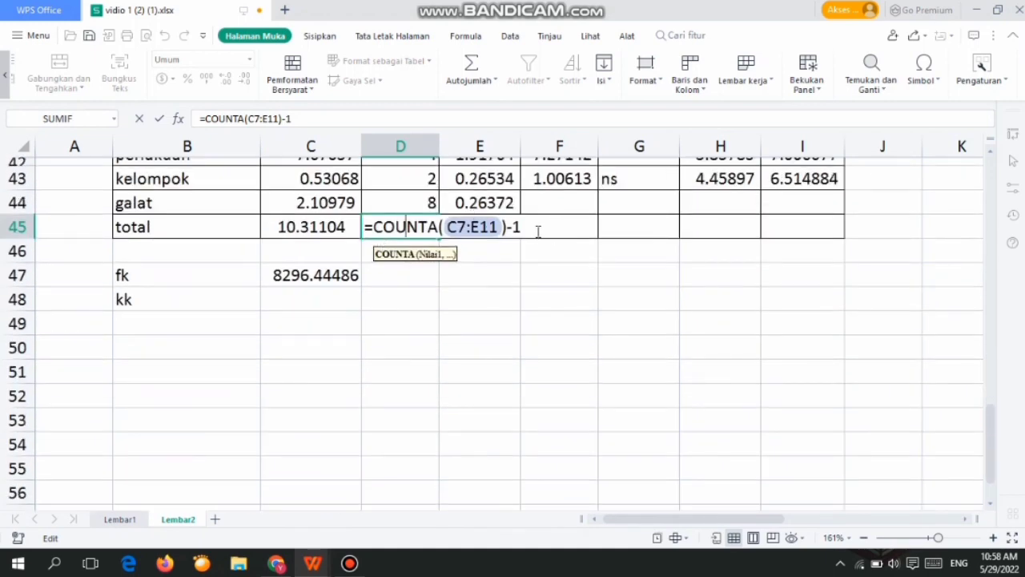
click(534, 228)
key(Return)
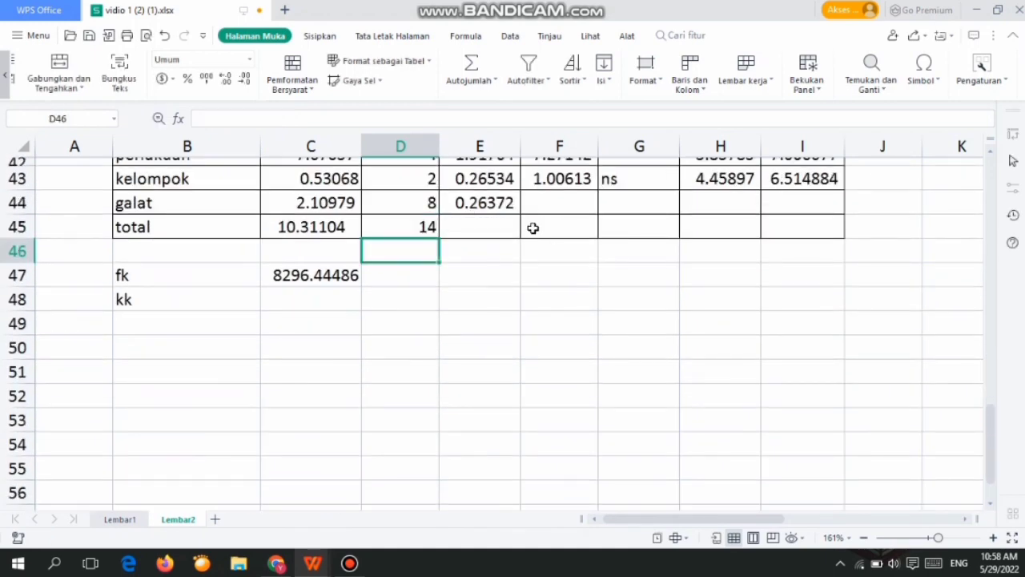
- Inspect the galat db formula in D44, tracing its subtraction of D42 and D43 from D45, and leave it unedited
double_click(430, 201)
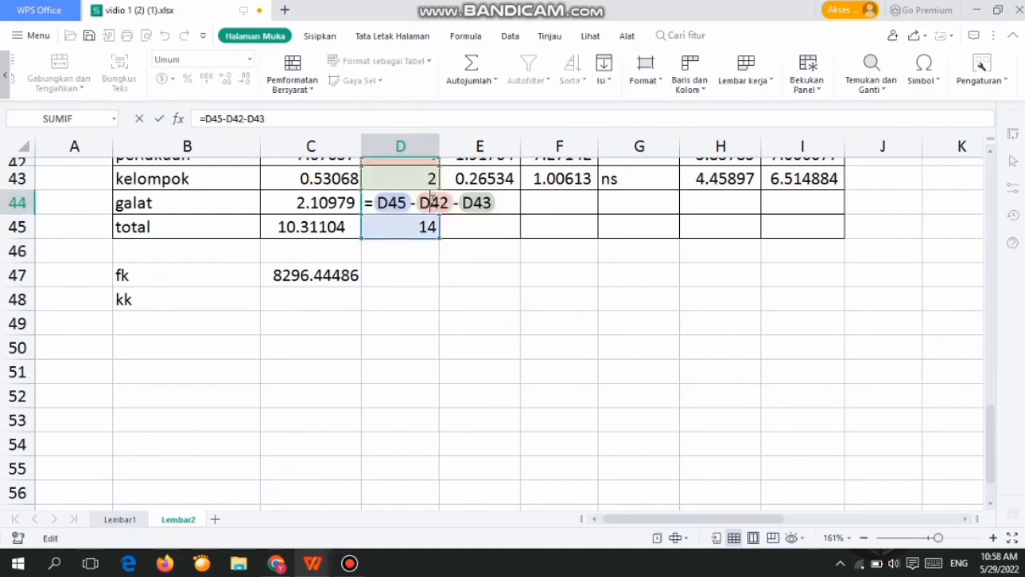
scroll(409, 216, up, 2)
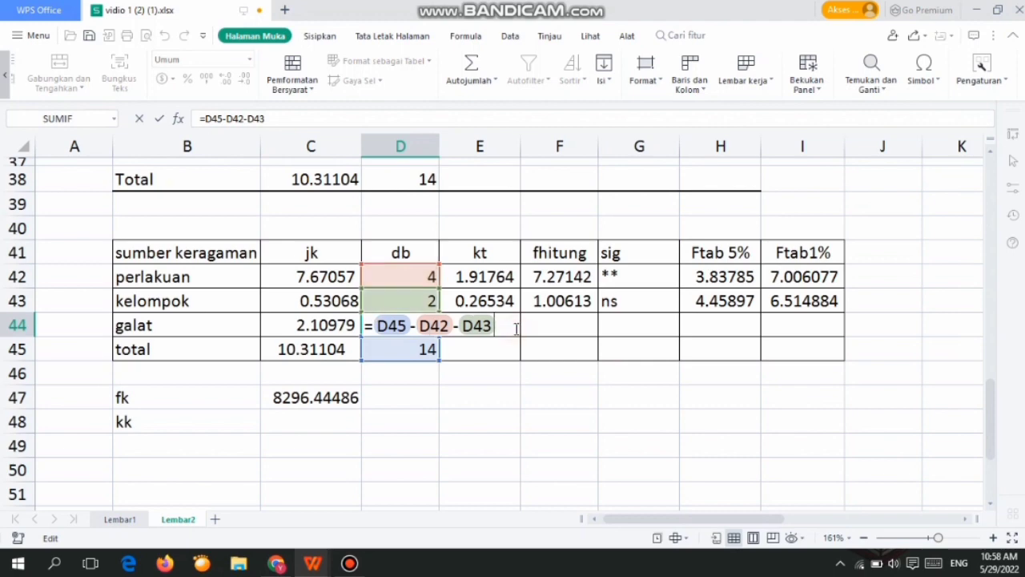
key(Return)
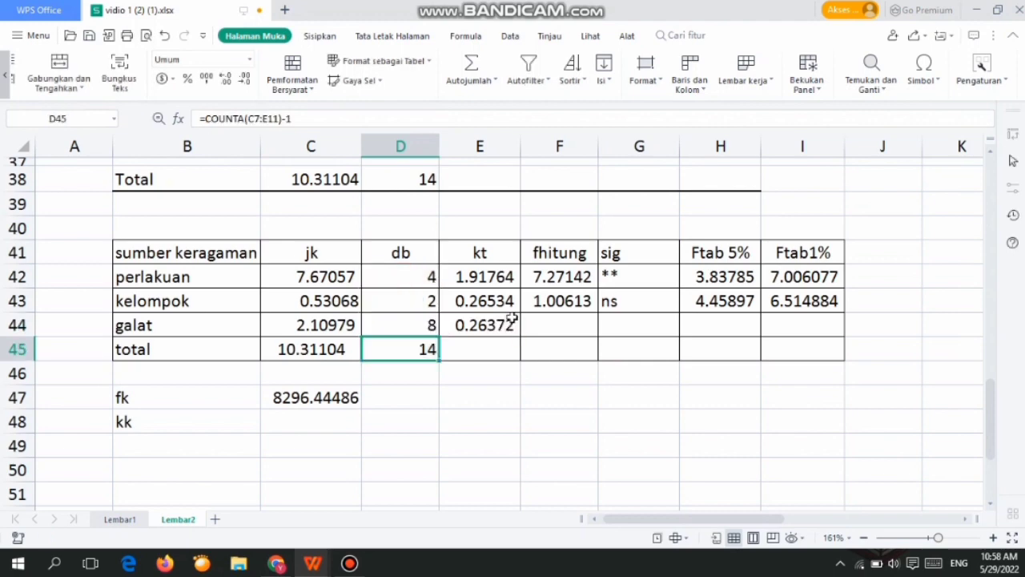
- Inspect the kt formulas for perlakuan, kelompok and galat (E42:E44), which divide jk by db, leaving them unedited
double_click(489, 269)
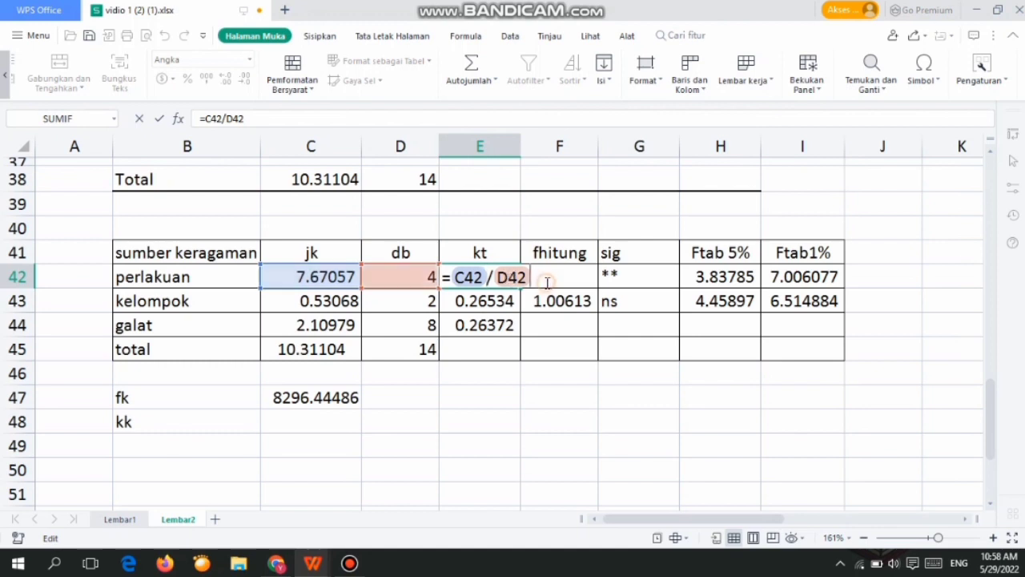
key(Return)
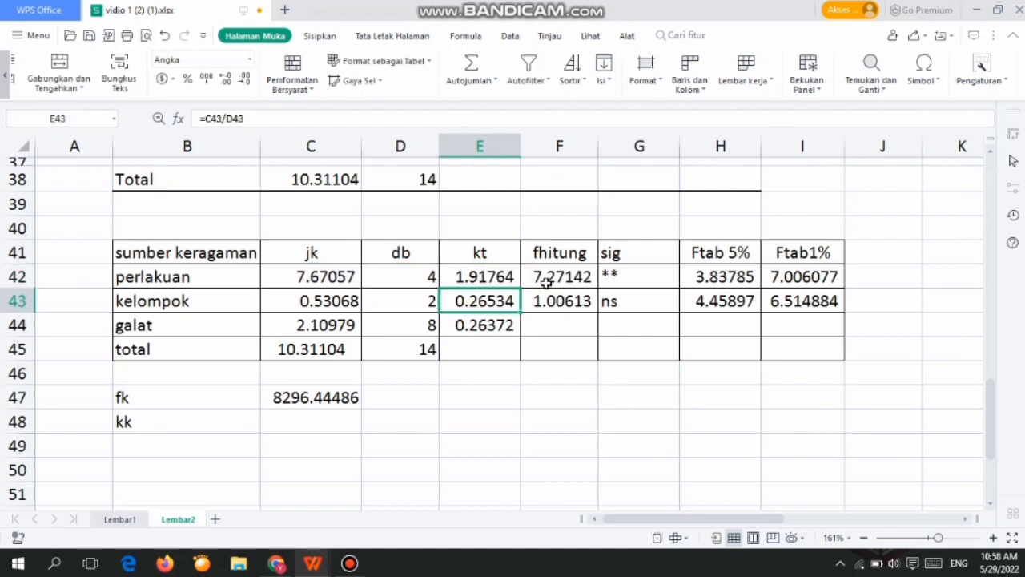
double_click(502, 301)
key(Return)
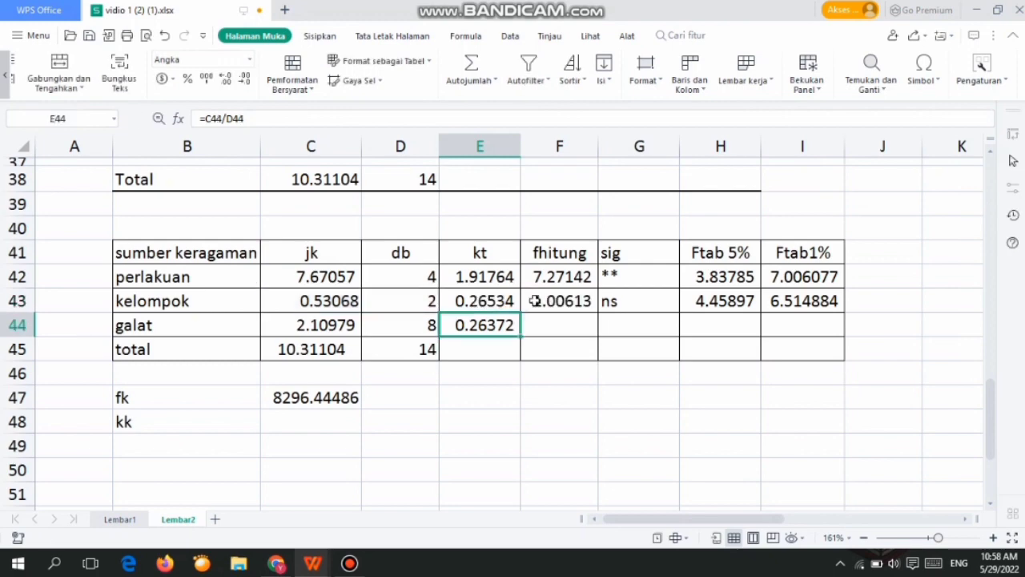
double_click(503, 328)
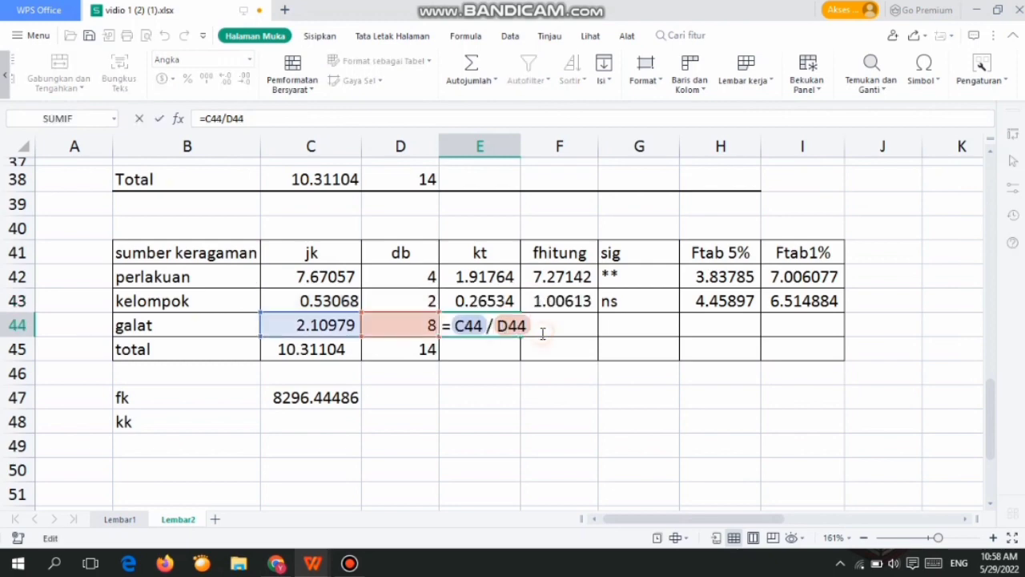
key(Return)
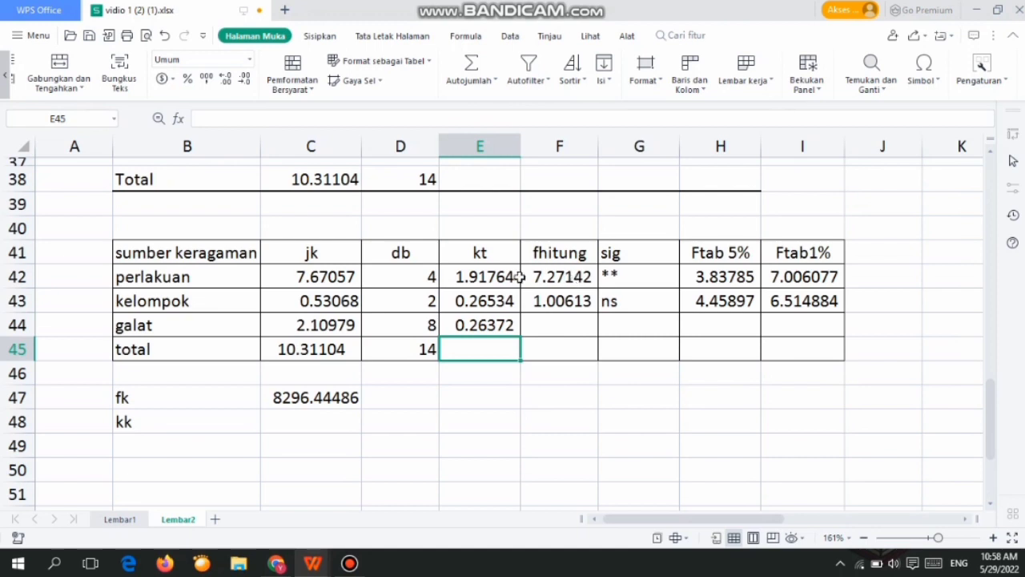
- Inspect the fhitung formulas for perlakuan and kelompok (F42:F43), tracing their division by galat kt in $E$44, and leave them unedited
double_click(552, 273)
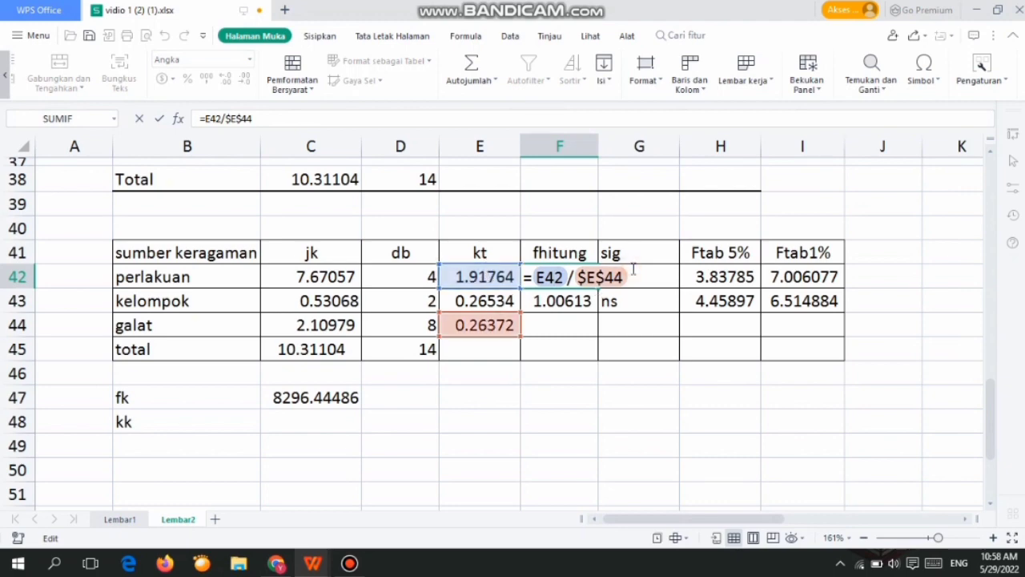
key(Return)
double_click(578, 300)
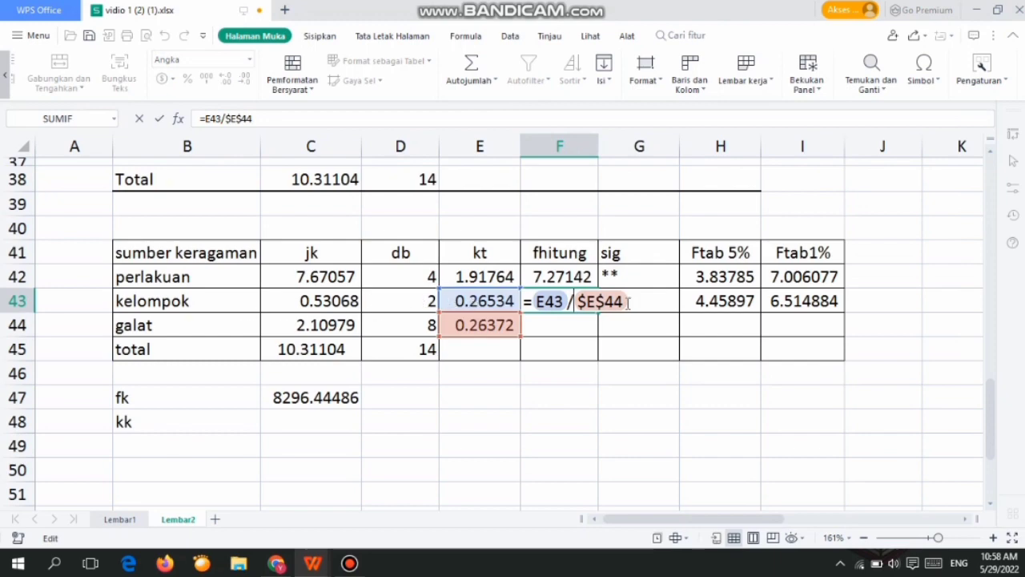
key(Return)
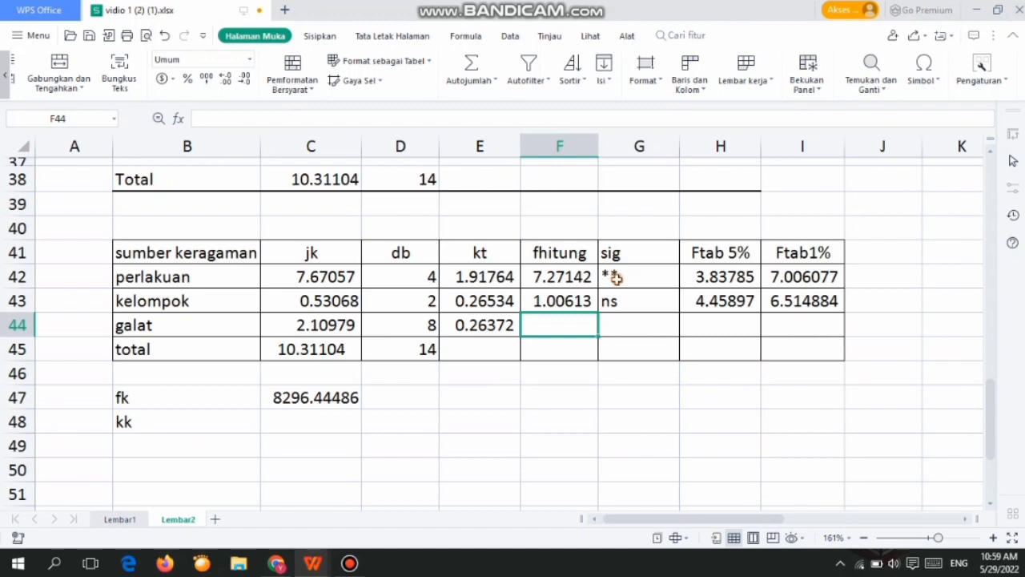
- Inspect the nested IF formulas in the sig column (G42:G43) that compare fhitung with Ftab 5% and Ftab1%, leaving them unedited
double_click(615, 277)
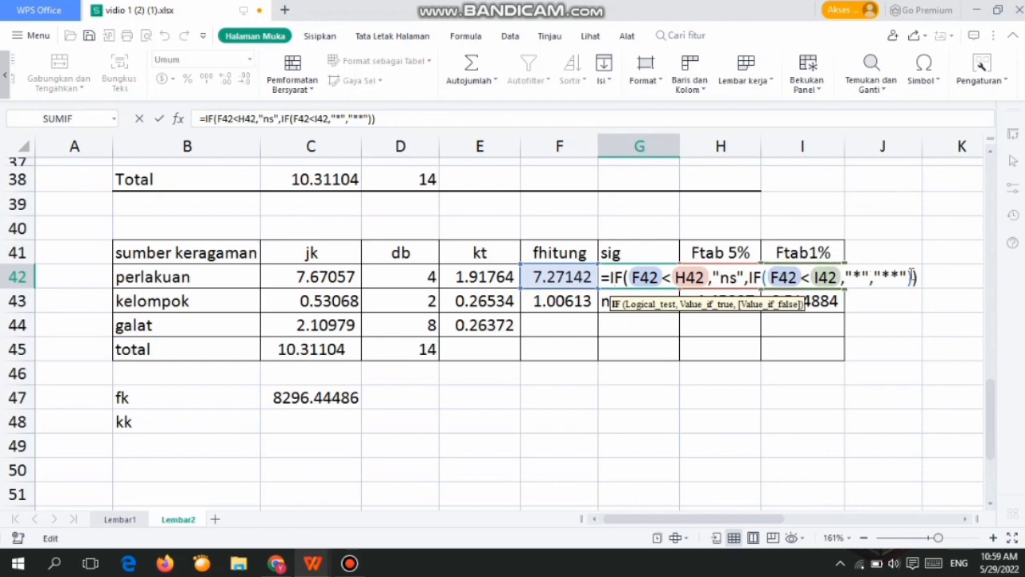
click(919, 279)
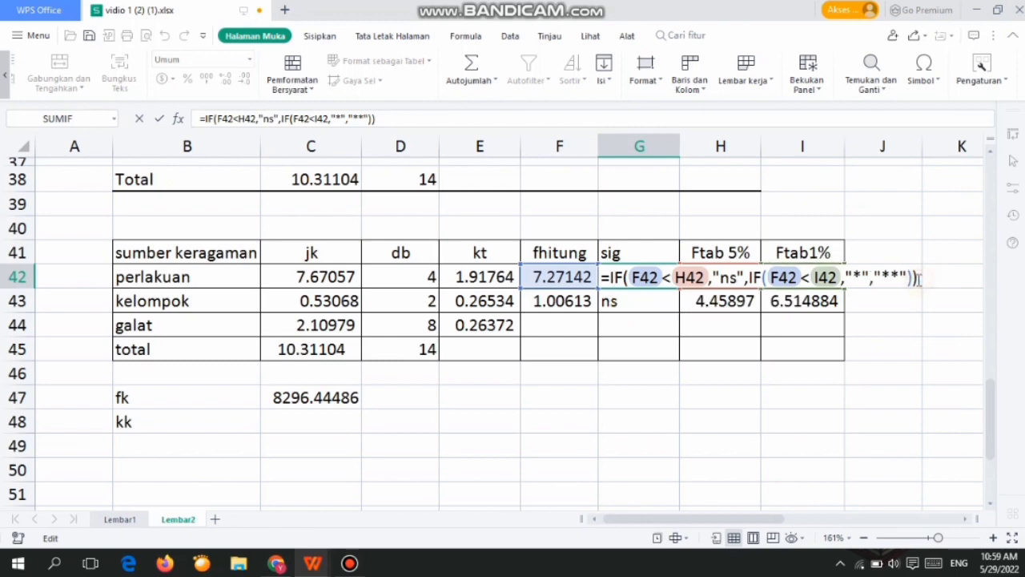
key(Return)
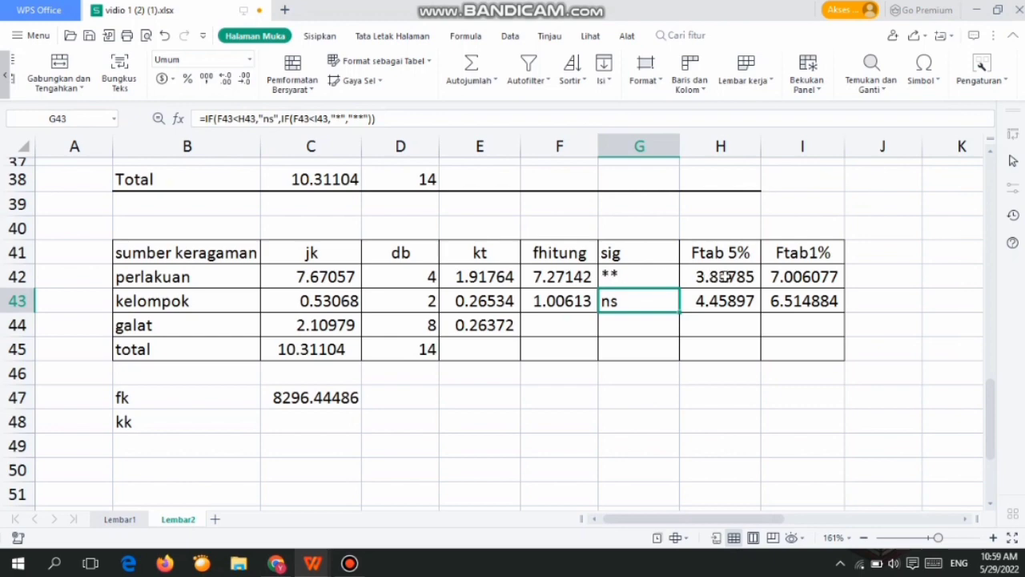
click(624, 272)
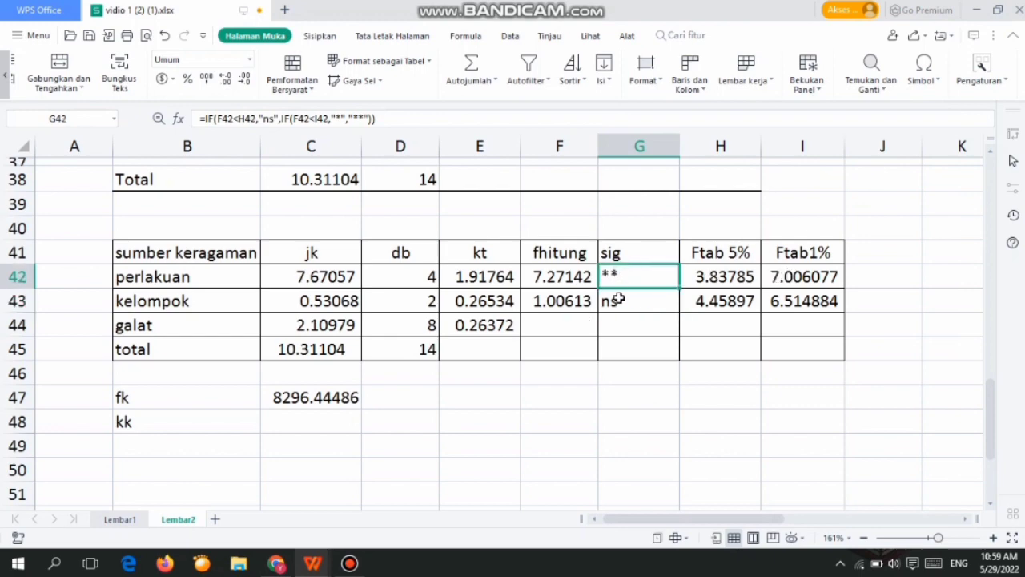
click(619, 299)
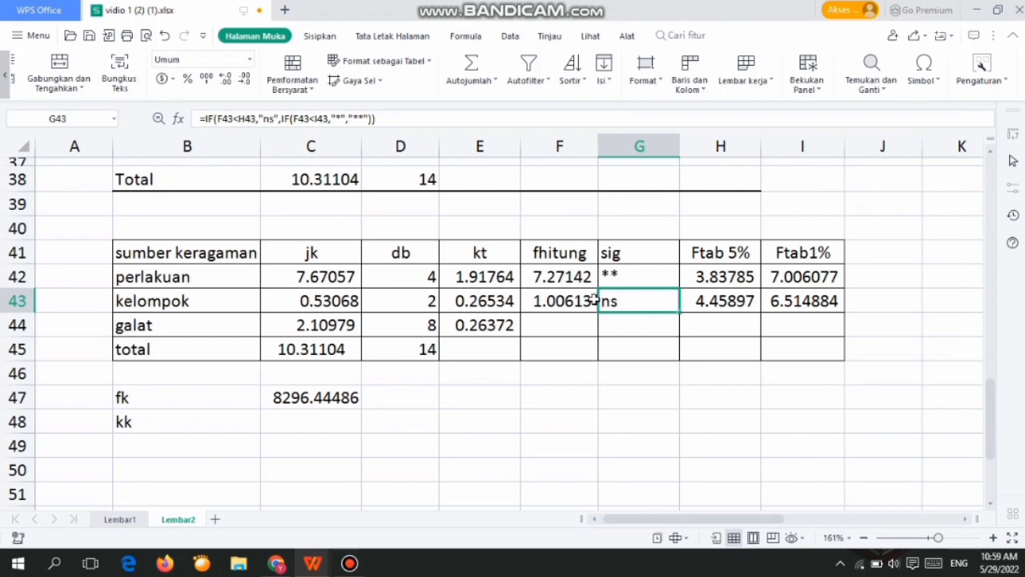
- Recheck the kelompok sig formula in G43 and inspect the Ftab 5% FINV formulas in H42:H43, leaving them unedited
double_click(617, 300)
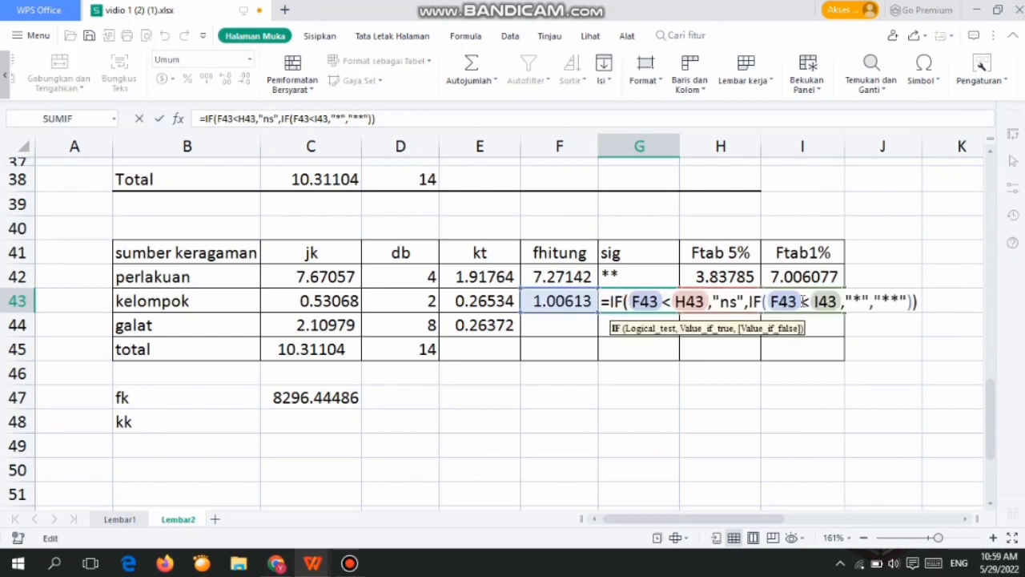
click(934, 301)
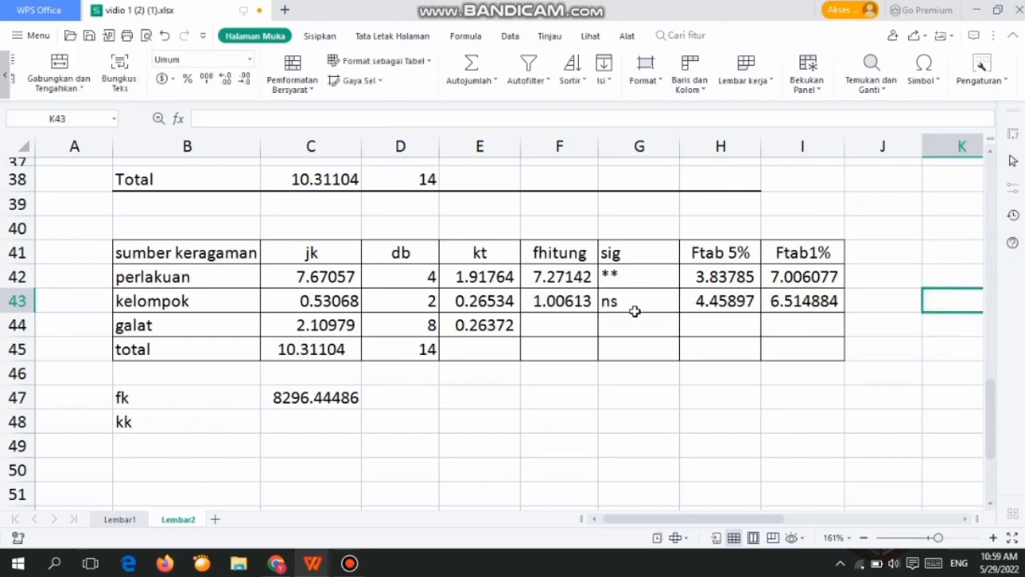
click(735, 285)
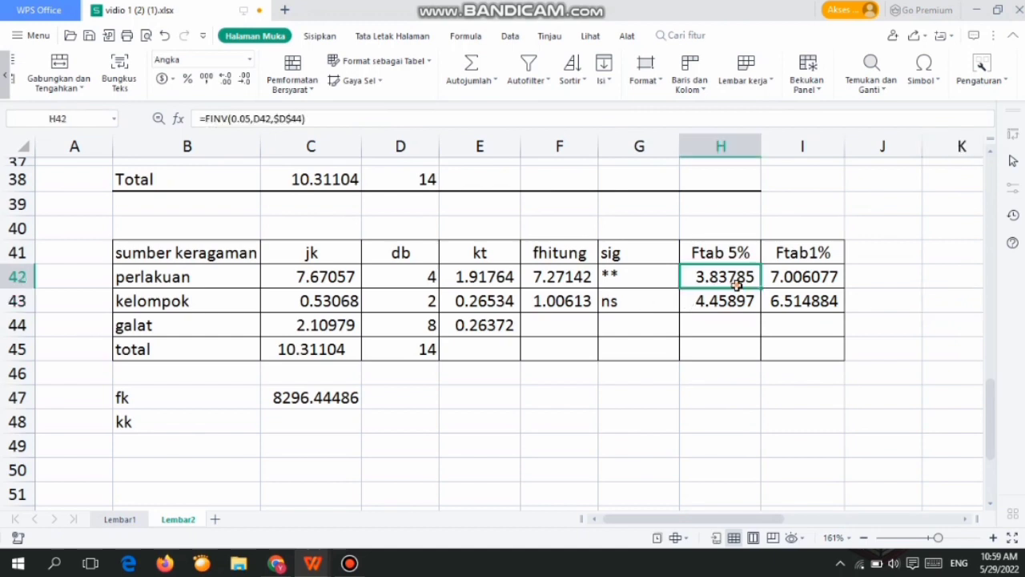
double_click(736, 282)
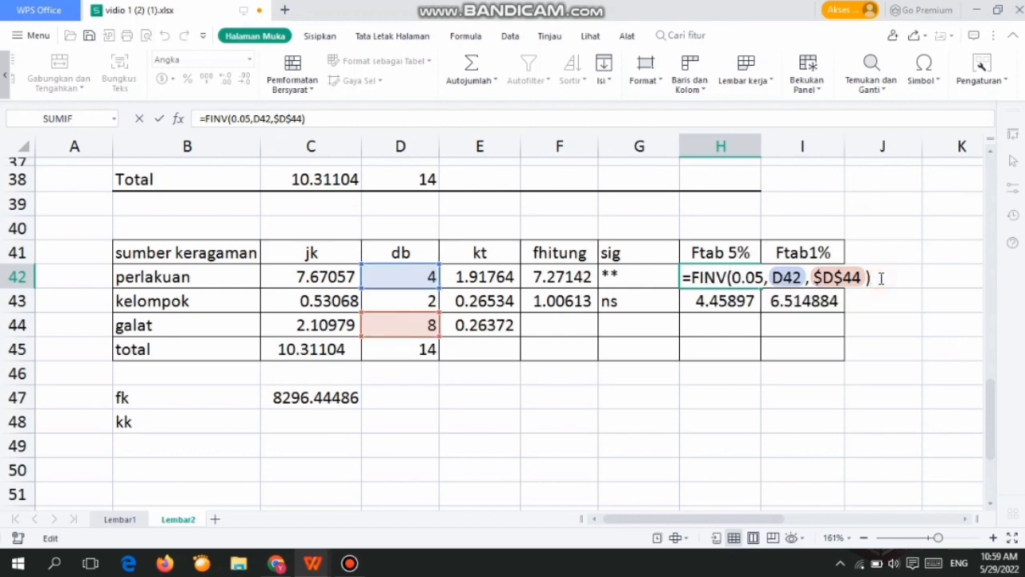
key(Return)
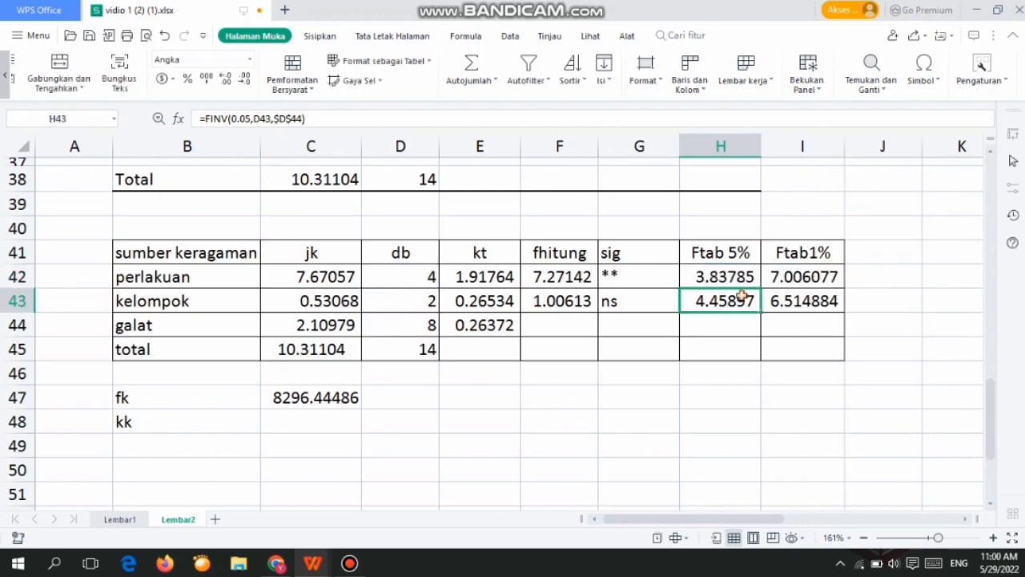
double_click(743, 299)
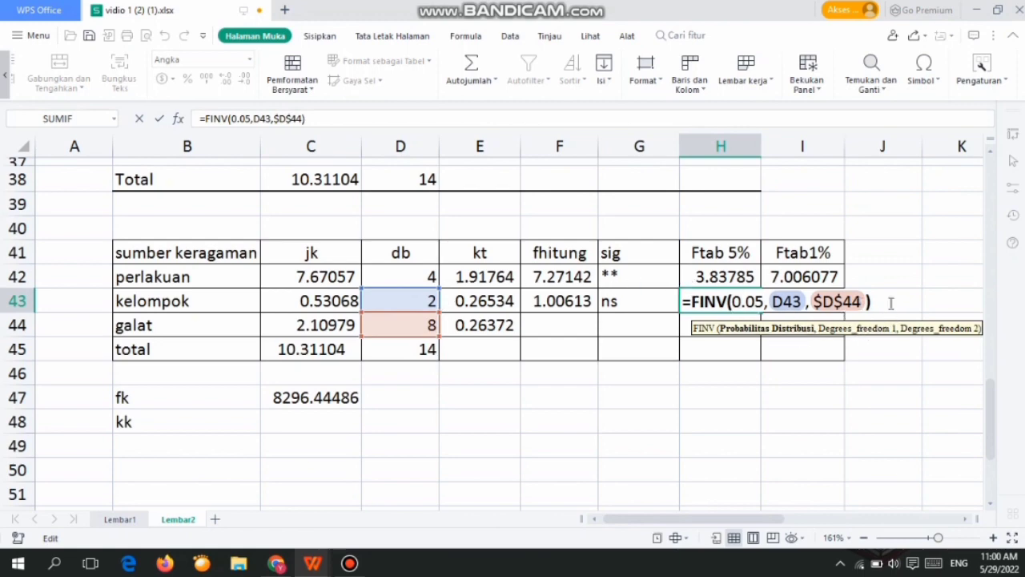
key(Return)
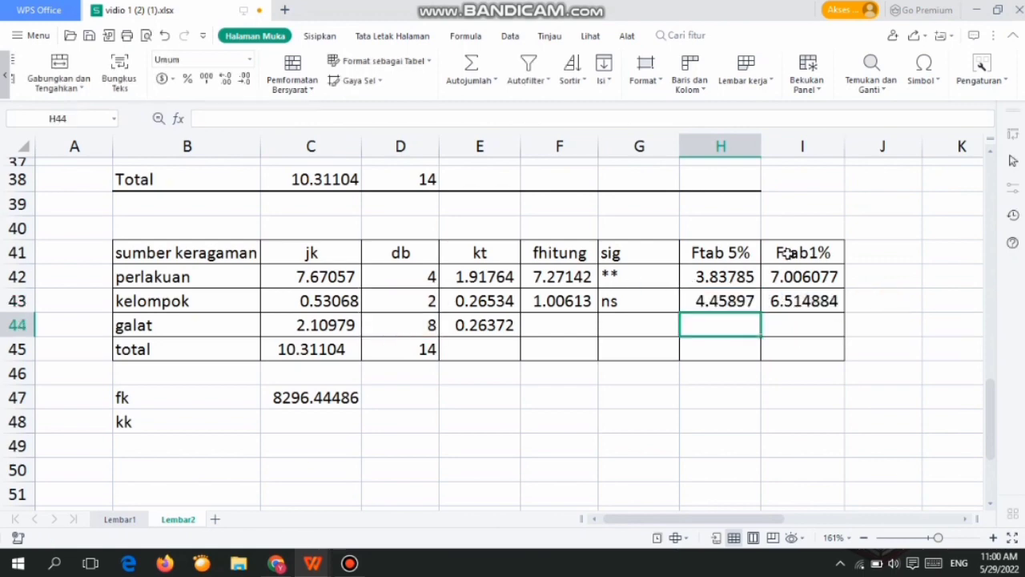
- Inspect the Ftab1% FINV formulas for perlakuan and kelompok (I42:I43), tracing their db references, and leave them unedited
double_click(785, 277)
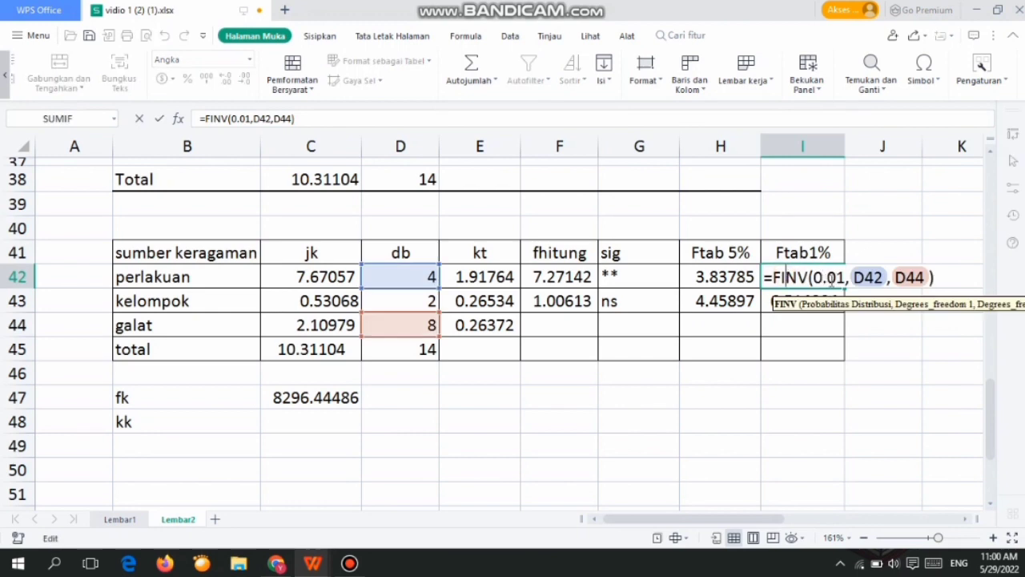
click(935, 277)
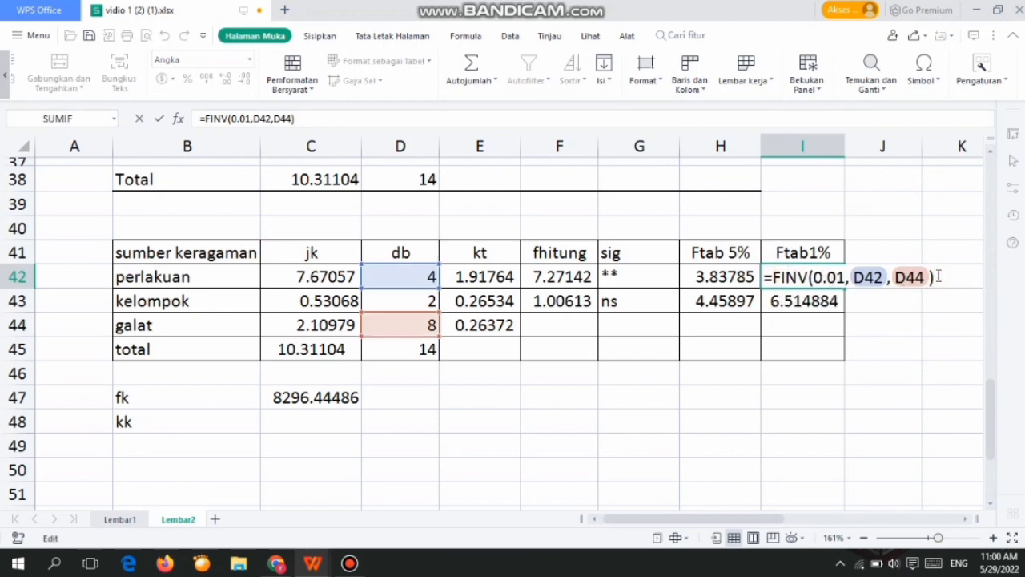
key(Return)
double_click(805, 307)
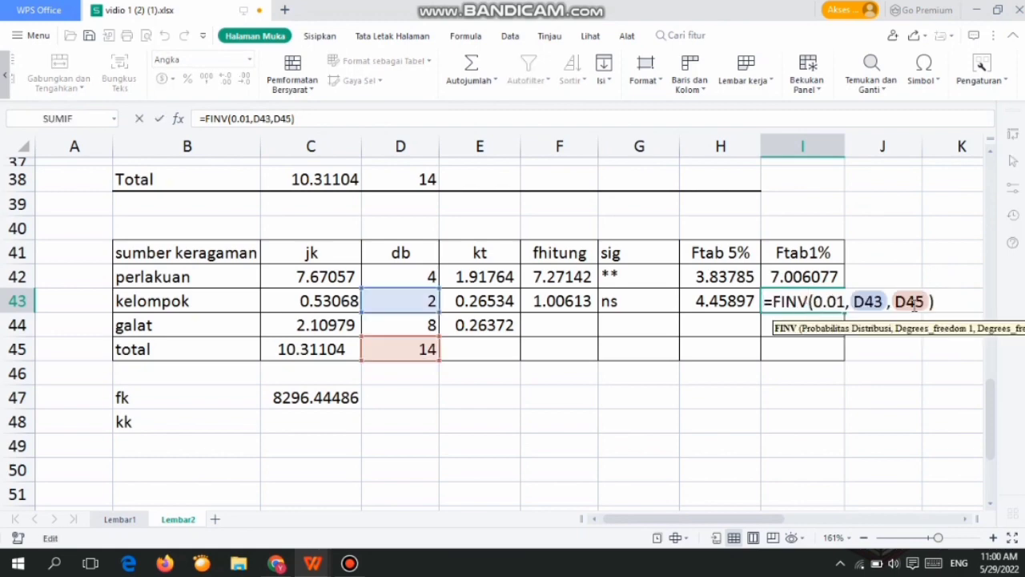
click(943, 304)
key(Return)
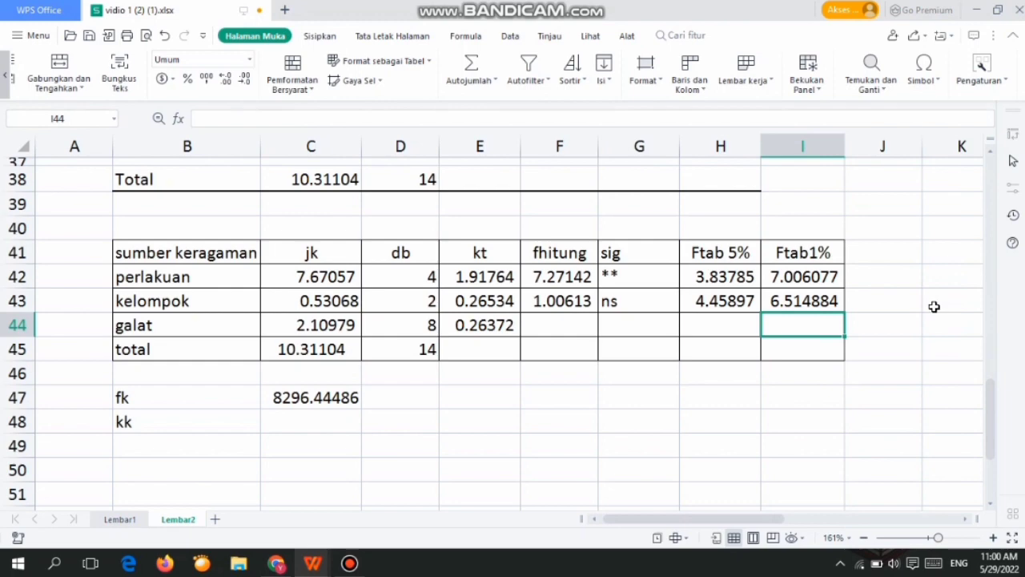
- Look over the uji lanjut BNT table, the ANOVA summary and the jenis pakan observation data, ending at the BNT table
scroll(934, 306, up, 5)
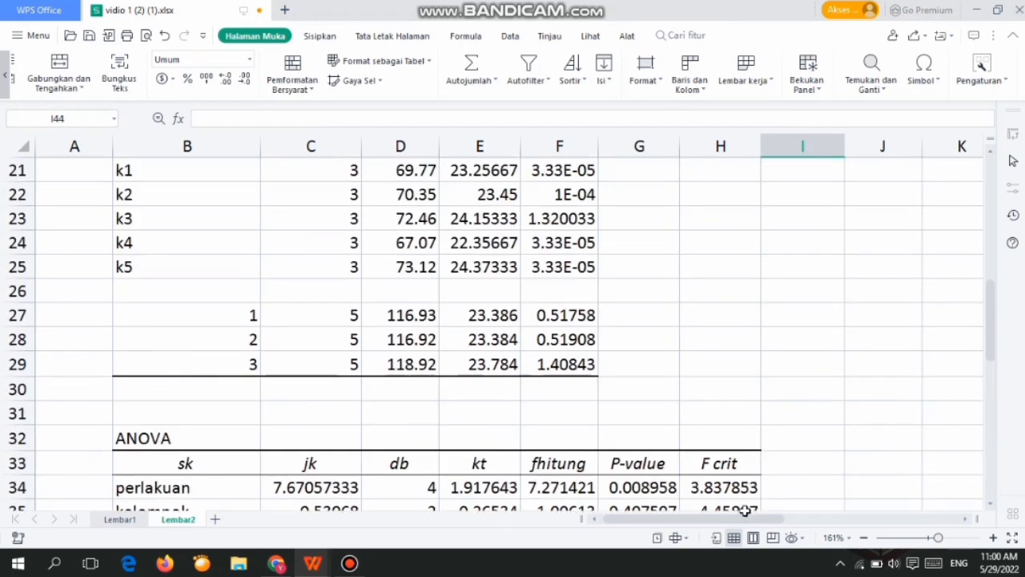
drag(768, 519, 860, 519)
scroll(781, 414, down, 4)
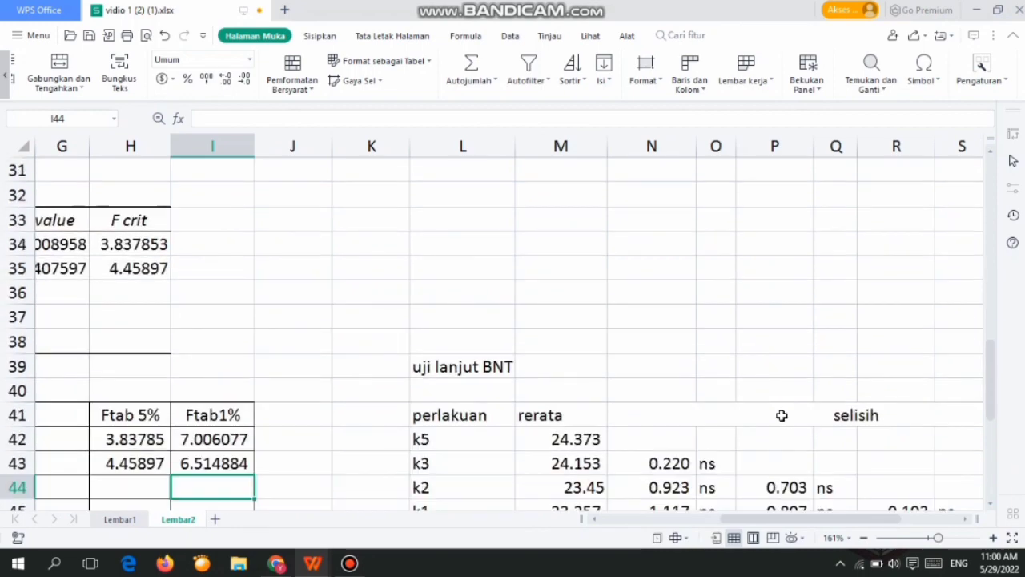
scroll(781, 415, down, 2)
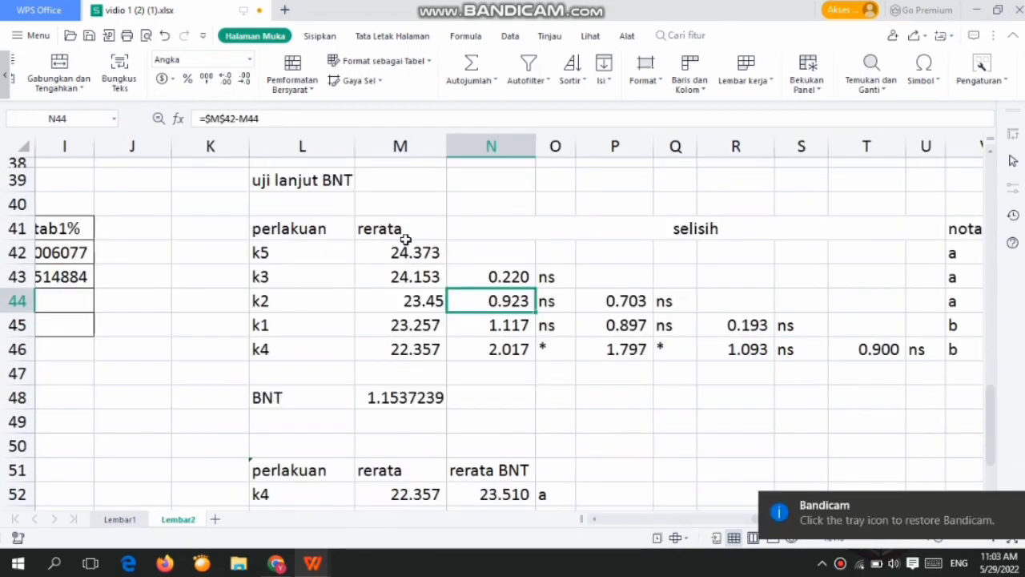
scroll(331, 246, up, 3)
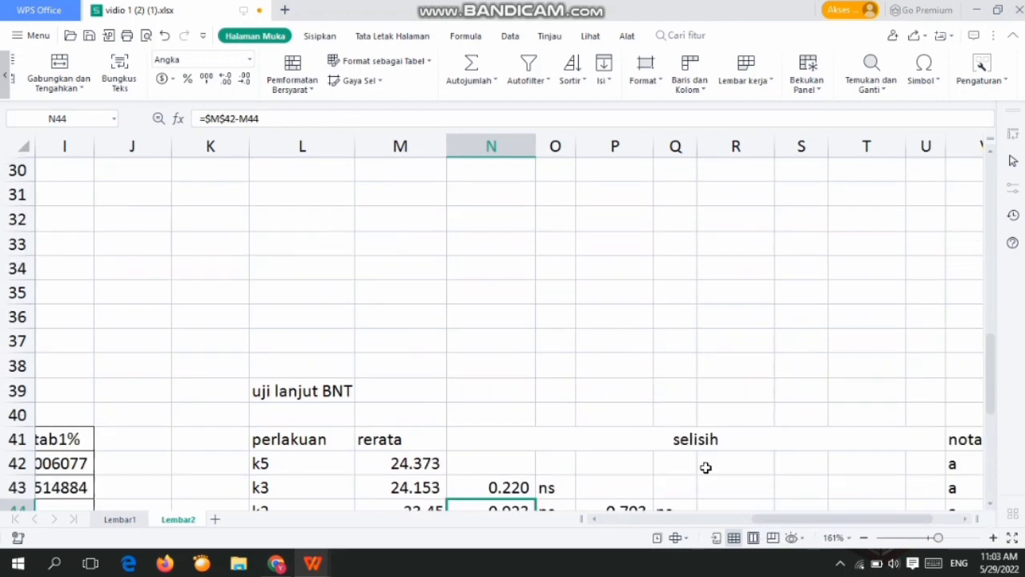
drag(761, 518, 612, 518)
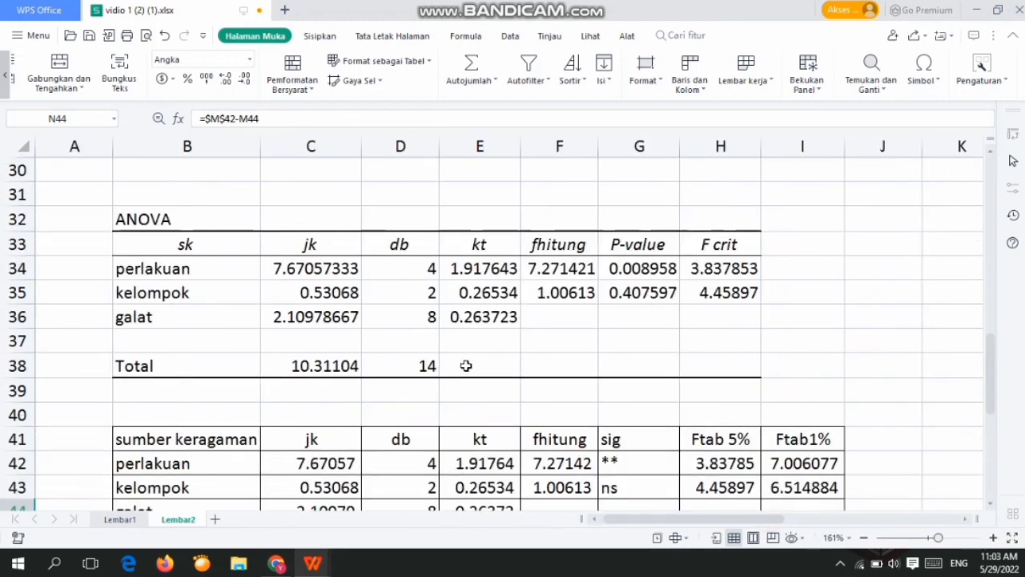
scroll(465, 366, up, 3)
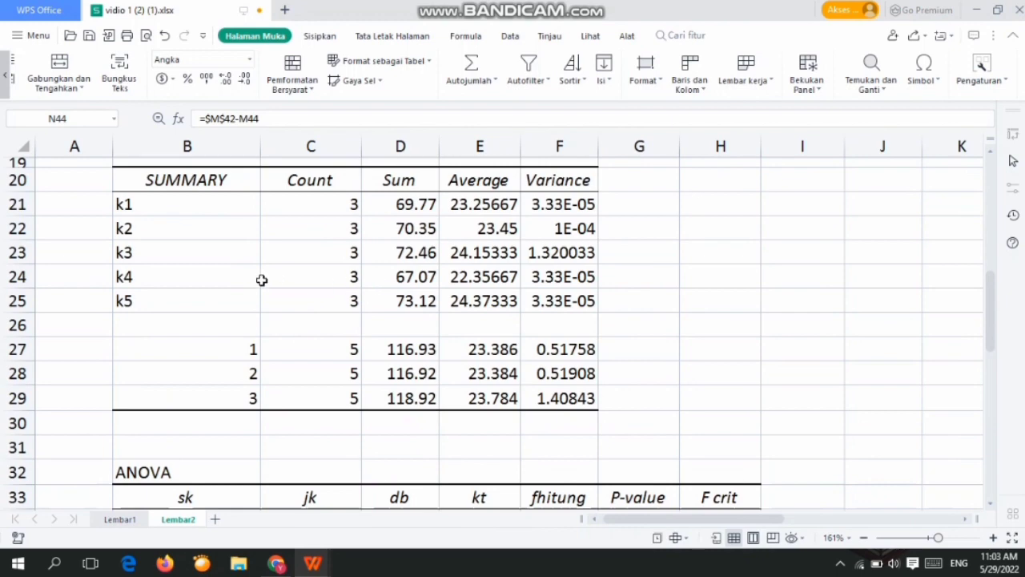
scroll(261, 279, up, 5)
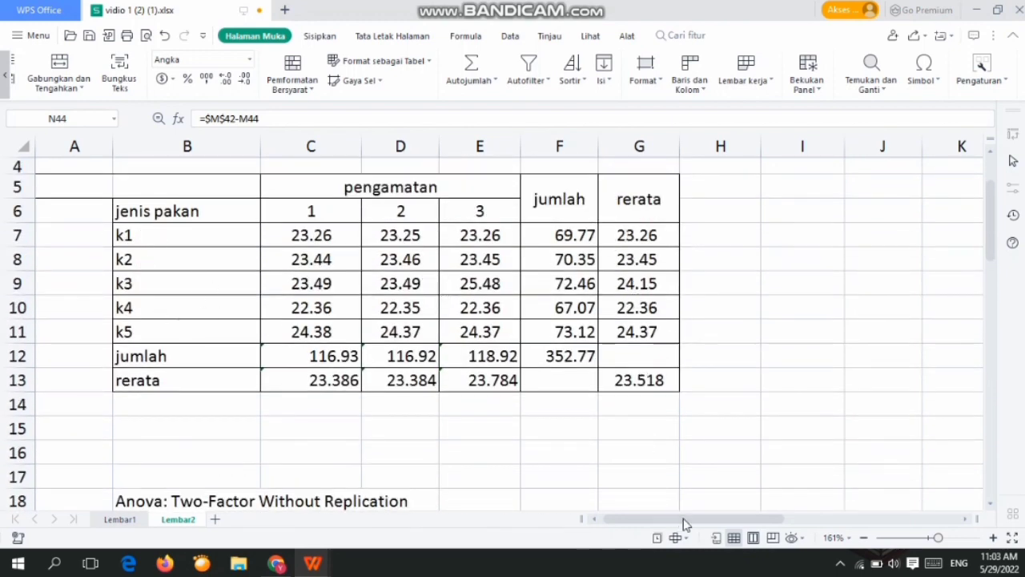
drag(685, 522, 825, 520)
scroll(677, 412, down, 6)
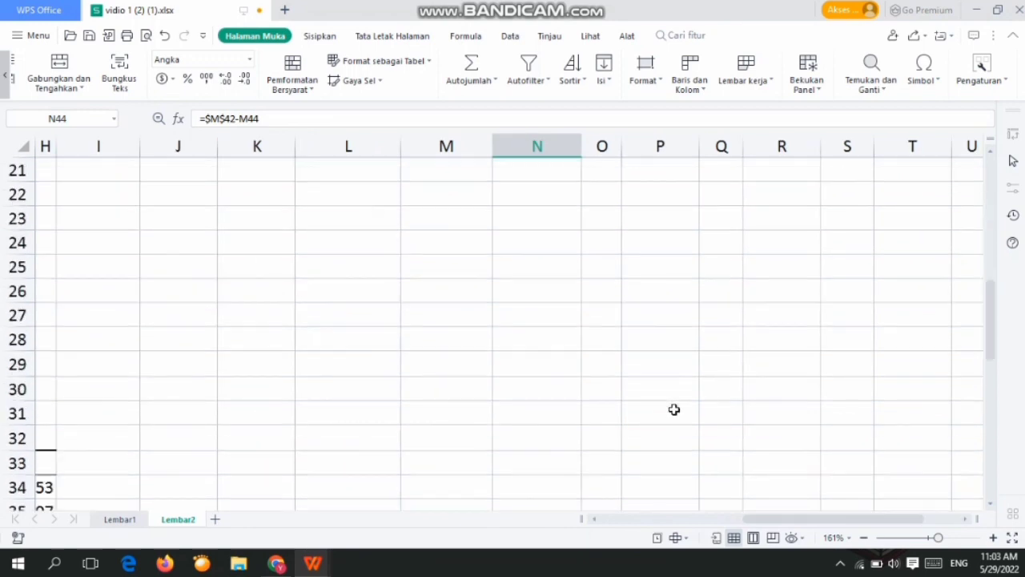
scroll(674, 409, down, 6)
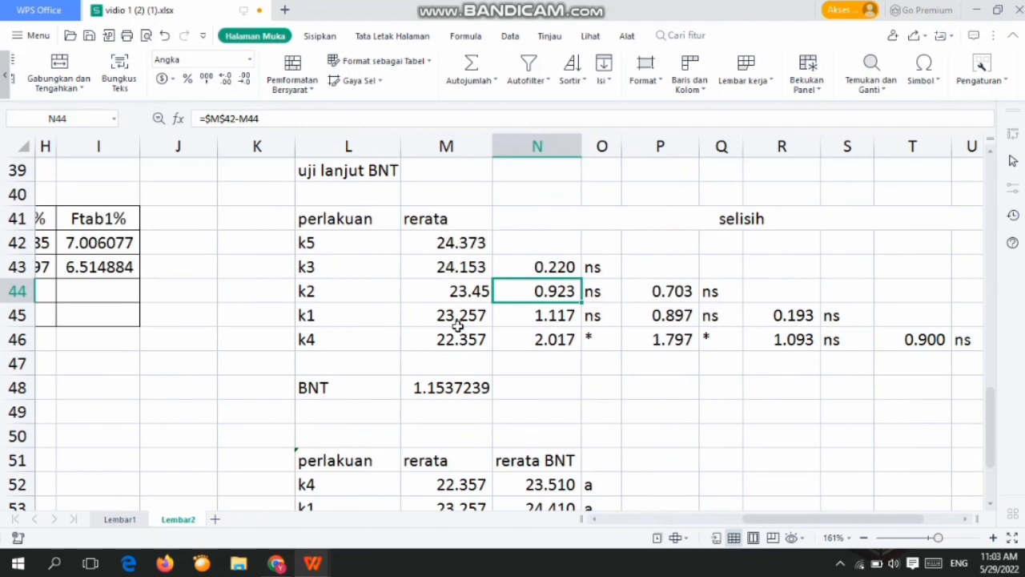
- Examine the BNT formula in M48, tracing its TINV and SQRT references to galat db in D44 and galat kt in E44
click(439, 386)
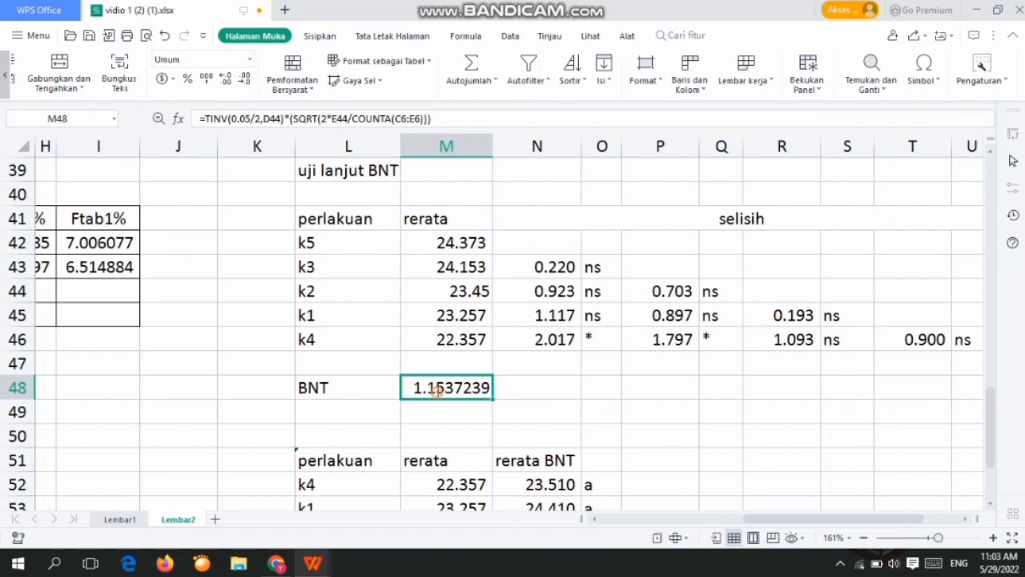
double_click(437, 389)
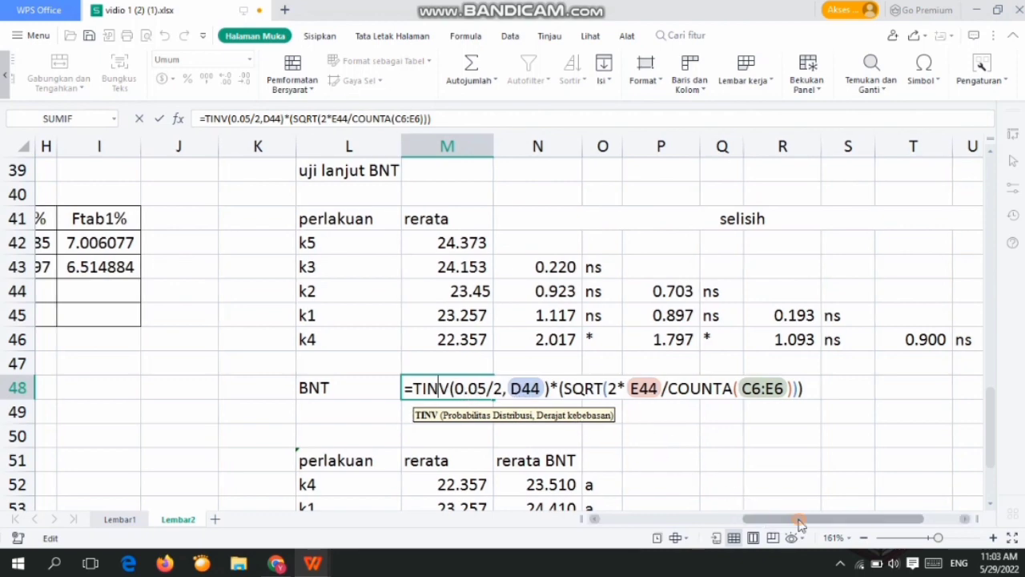
drag(798, 522, 686, 522)
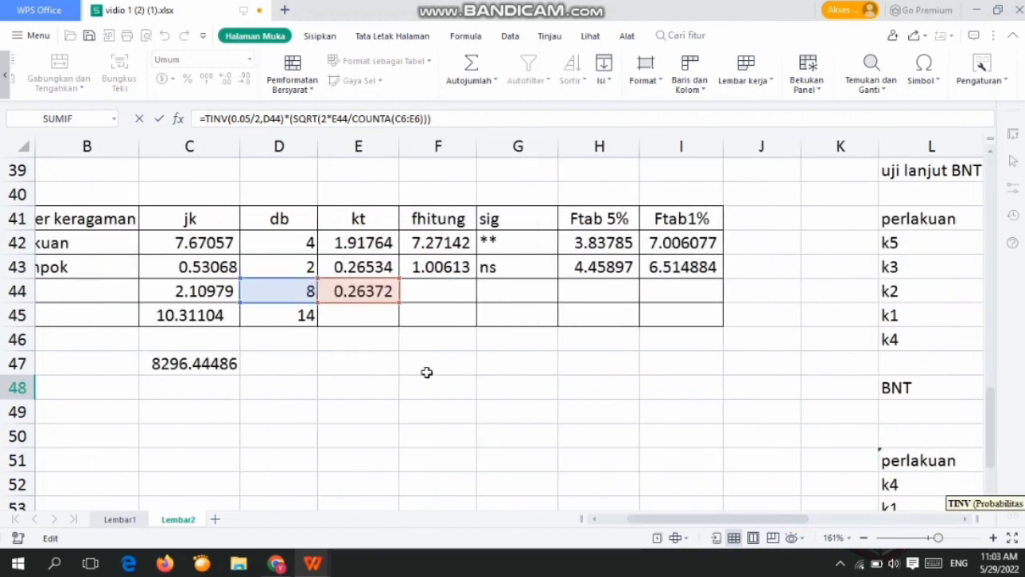
drag(680, 519, 752, 524)
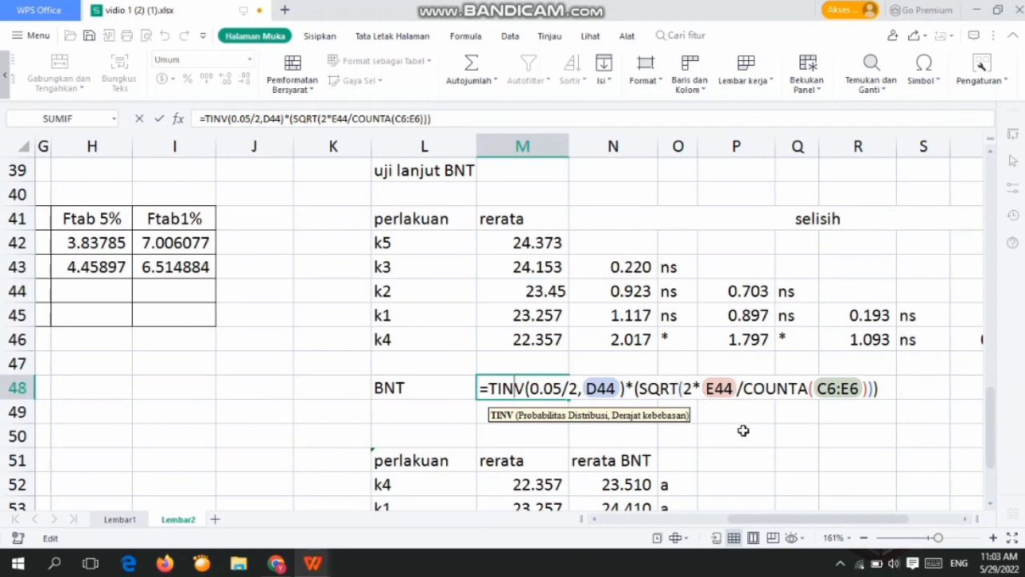
drag(823, 520, 870, 508)
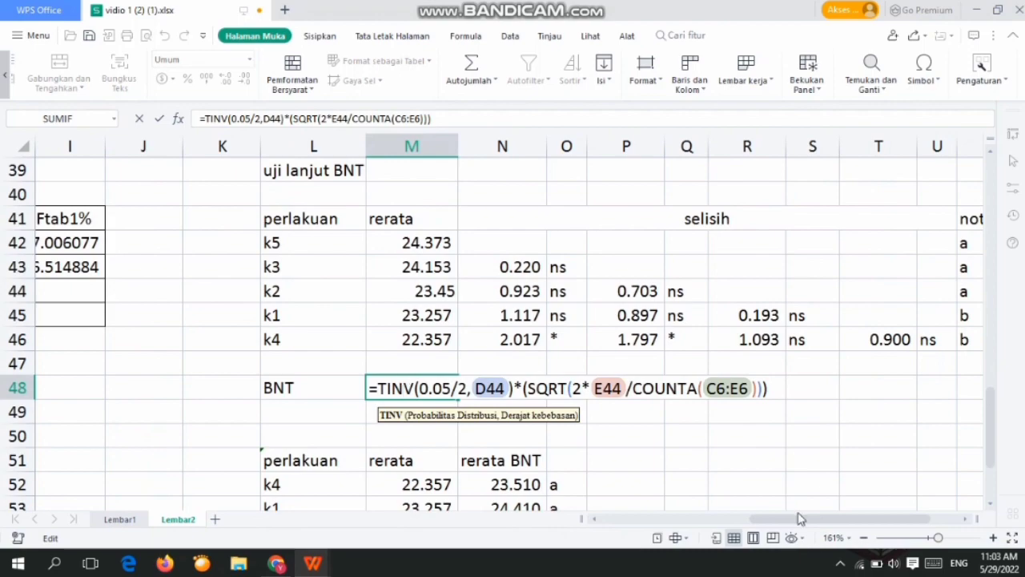
- Trace the BNT formula's COUNTA range to the pengamatan headings in C6:E6 and leave the M48 formula unedited
drag(777, 518, 650, 519)
scroll(636, 291, up, 6)
scroll(637, 290, up, 6)
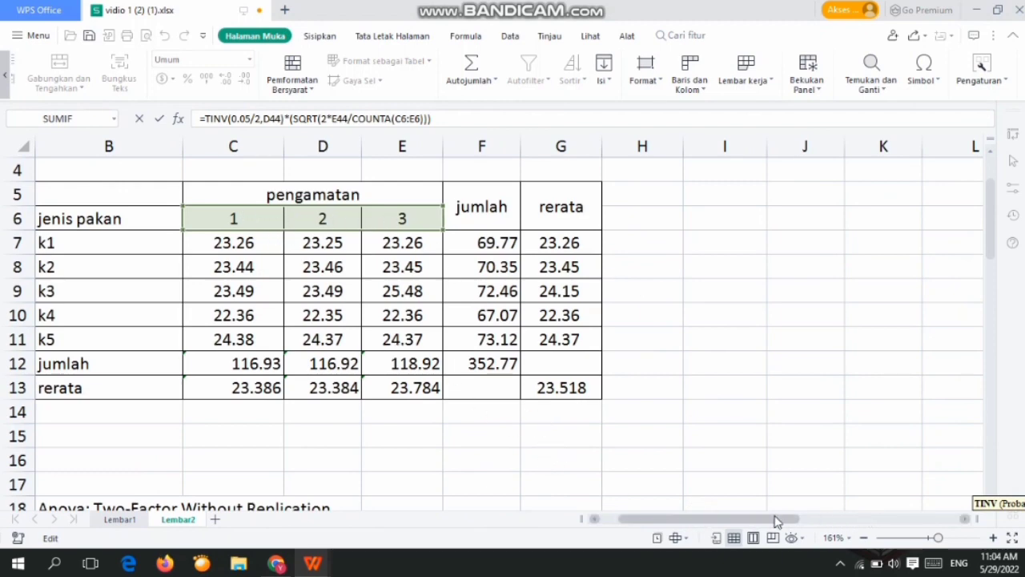
drag(800, 519, 921, 517)
scroll(586, 345, down, 11)
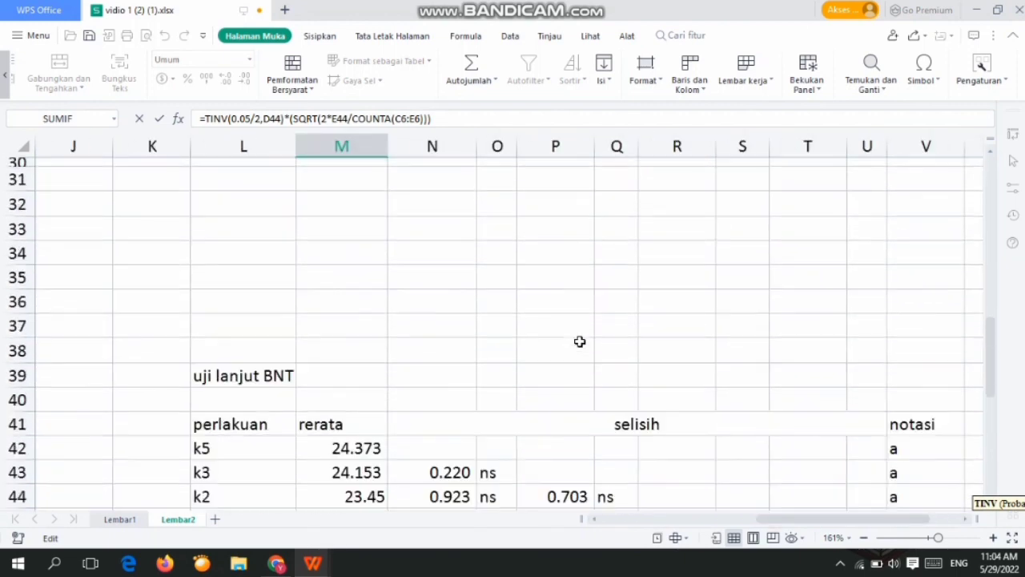
scroll(580, 346, down, 1)
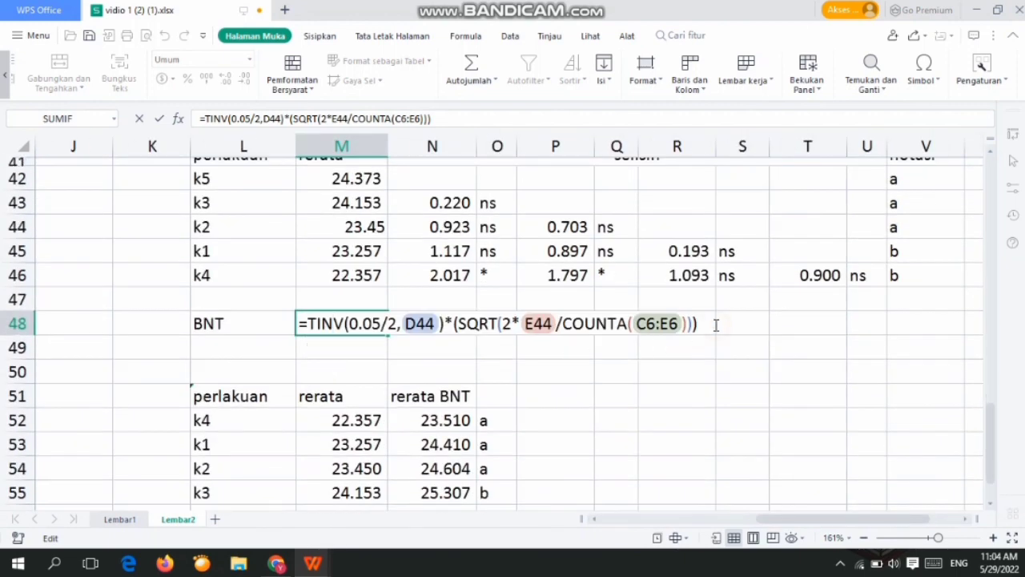
key(Return)
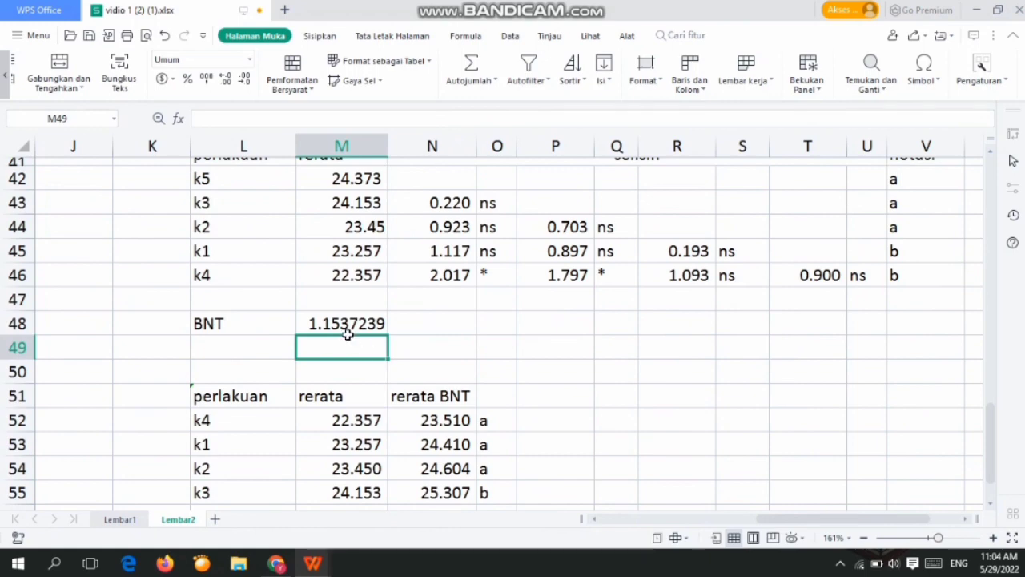
- Inspect the first selisih column's formulas in N43:N46, tracing their references to the k5 rerata in M42 and each row's own rerata
scroll(347, 334, up, 1)
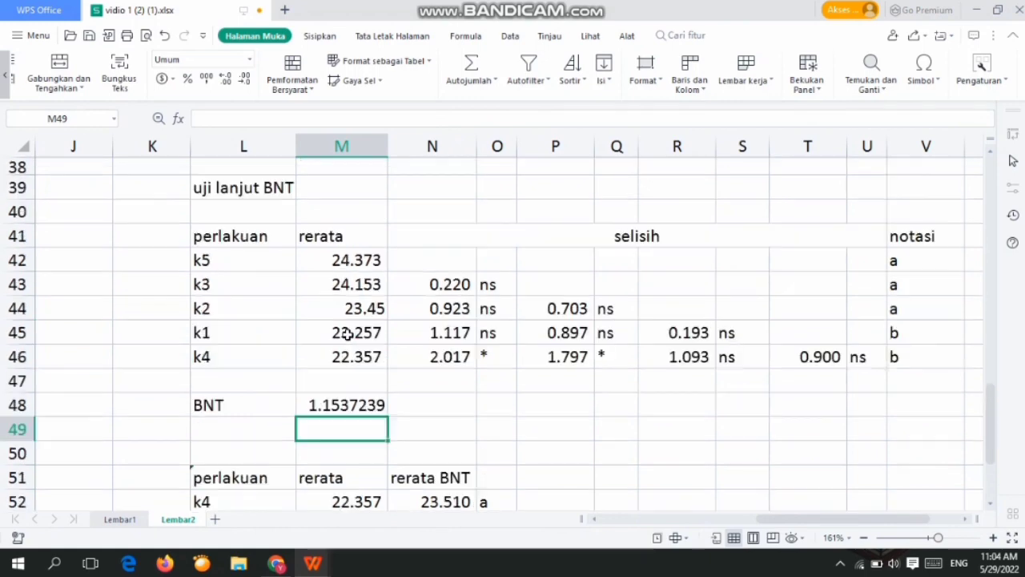
double_click(434, 286)
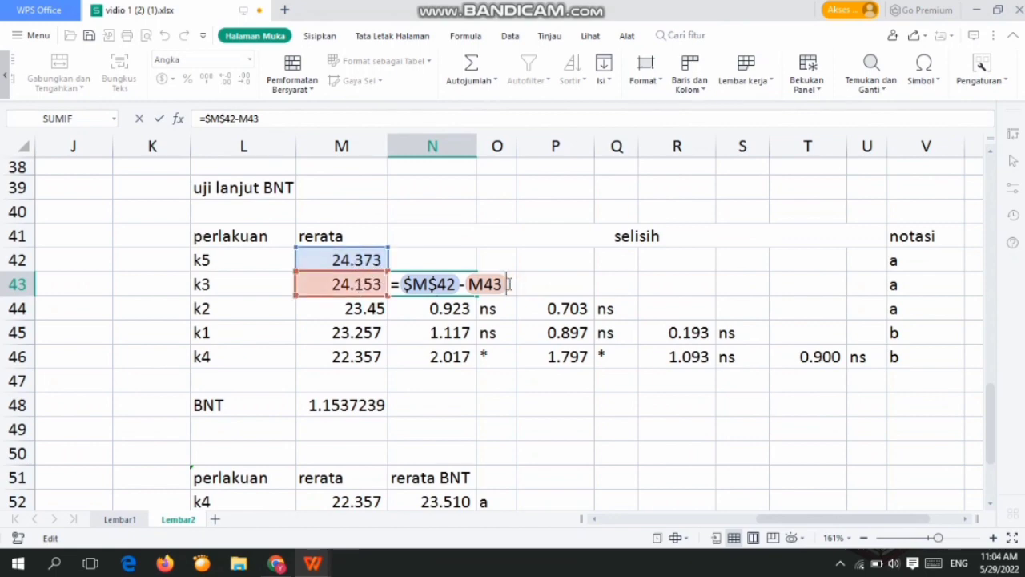
key(Return)
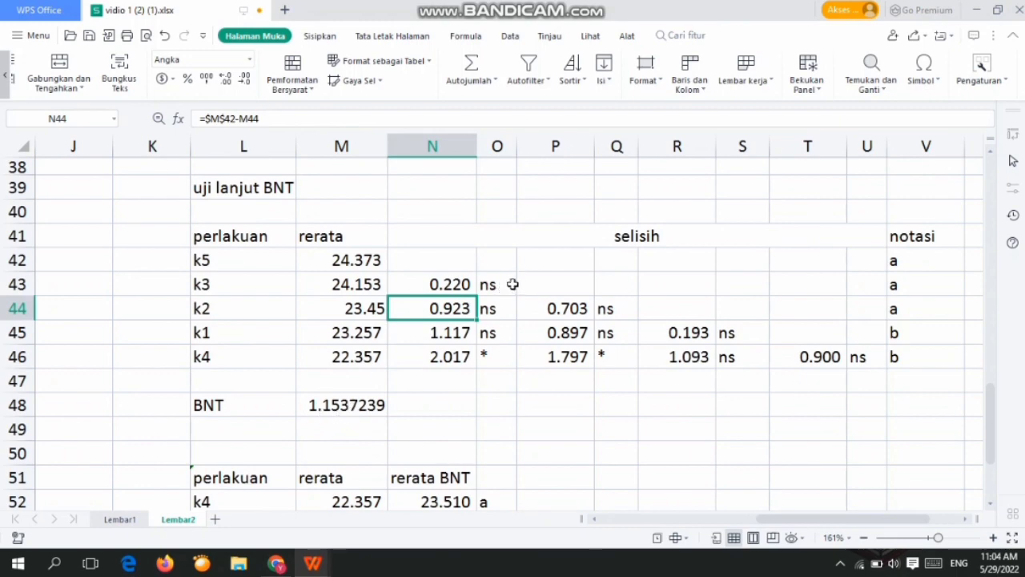
double_click(439, 309)
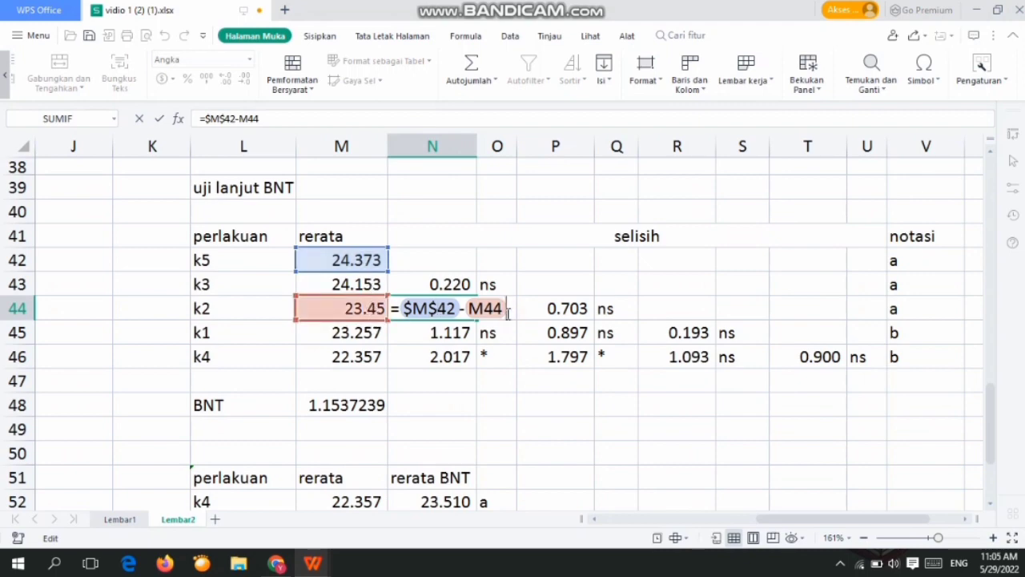
key(Return)
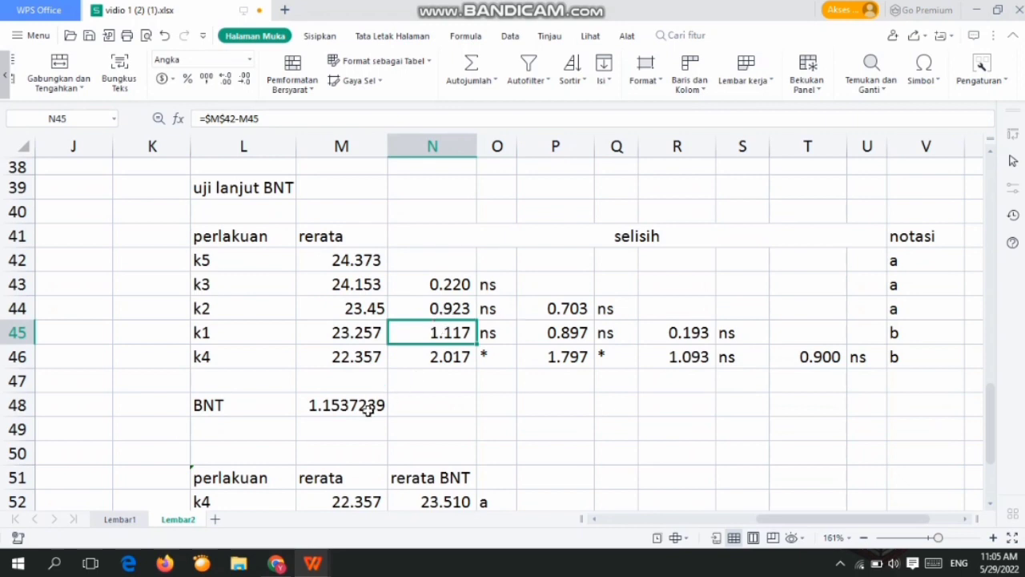
click(440, 357)
double_click(433, 330)
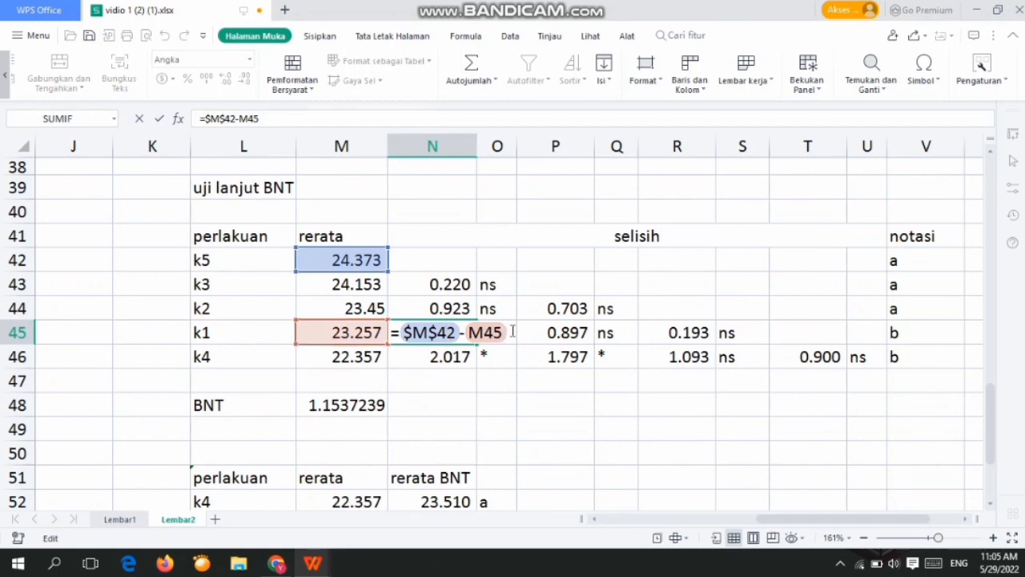
key(Return)
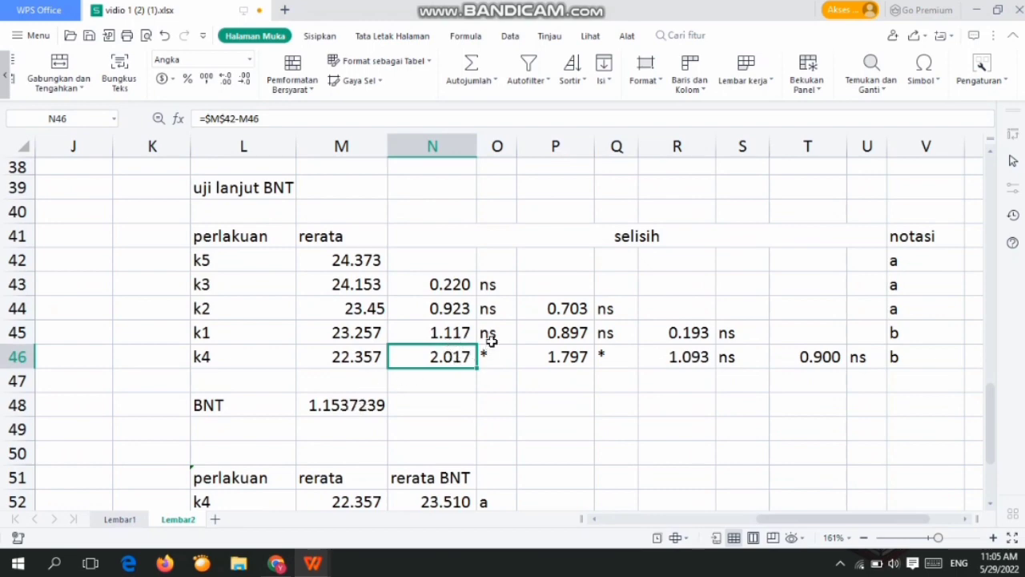
double_click(446, 358)
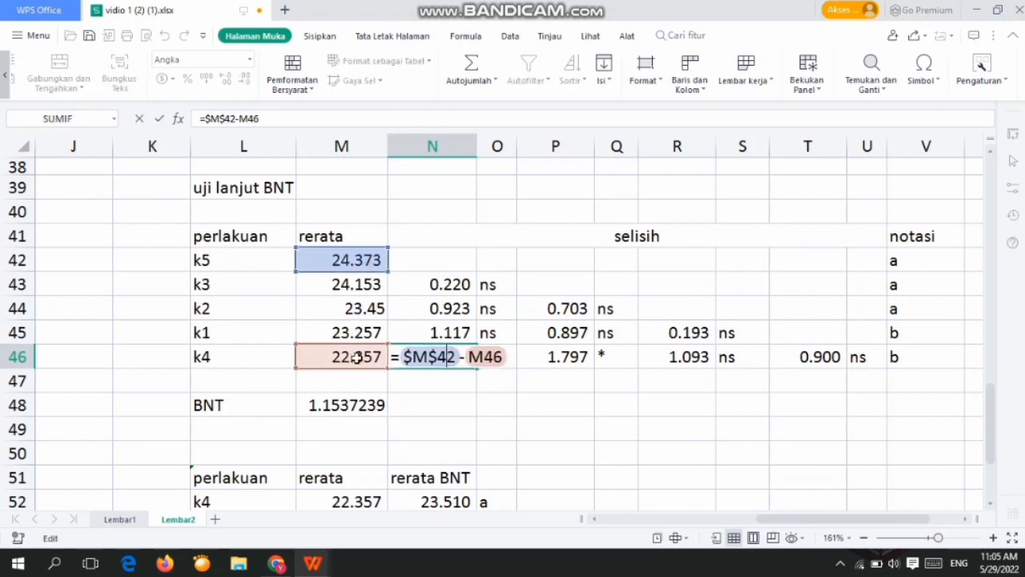
key(Return)
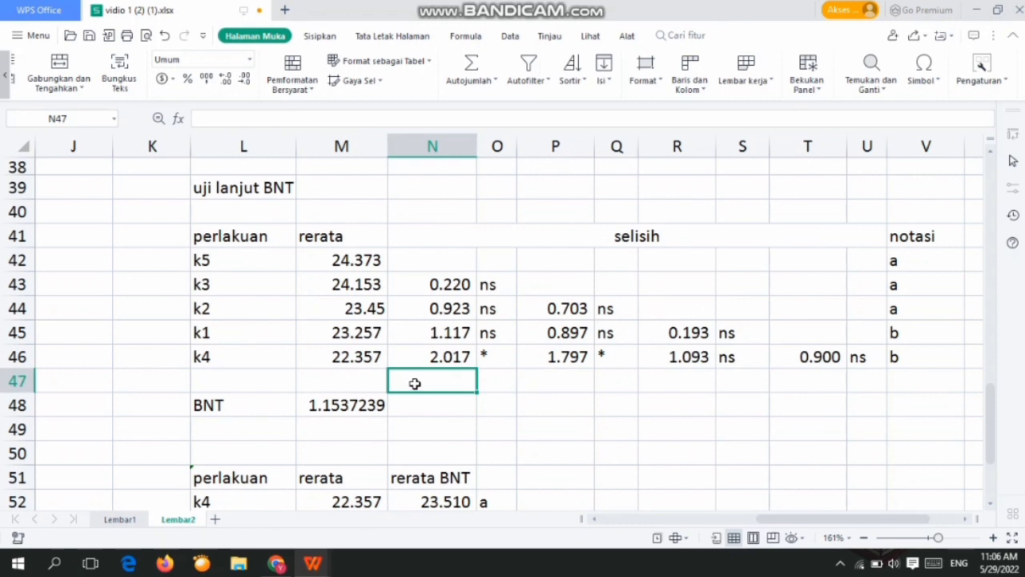
- Check the notation in O46 and trace the selisih formula in P44 to M43 and M44, leaving it unedited
click(498, 355)
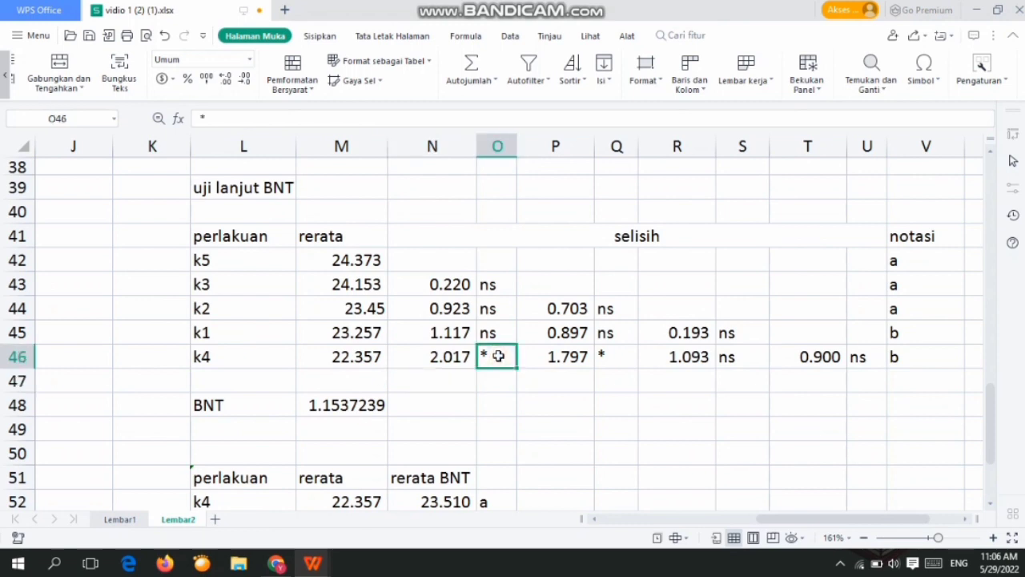
click(575, 308)
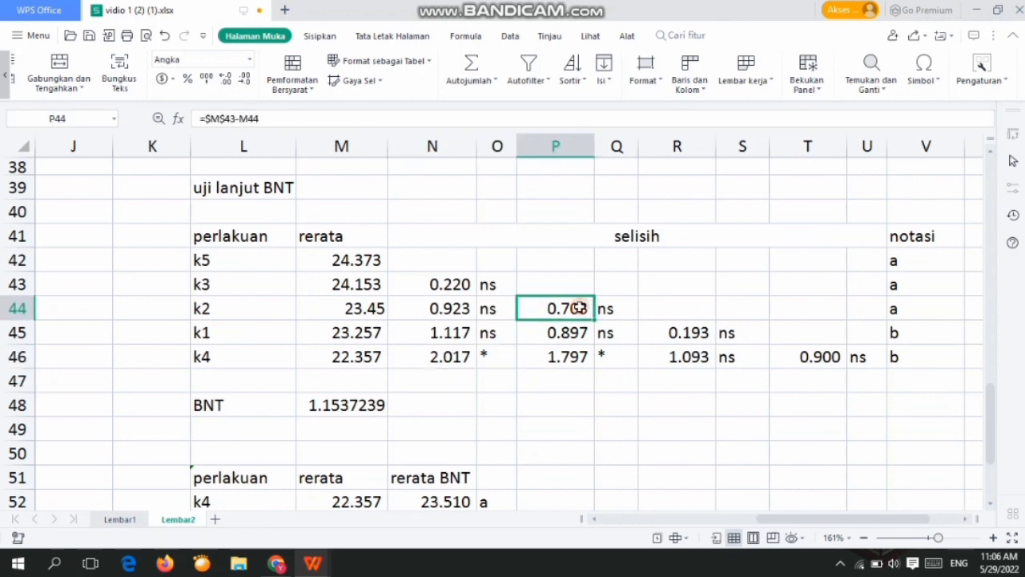
double_click(575, 307)
click(638, 307)
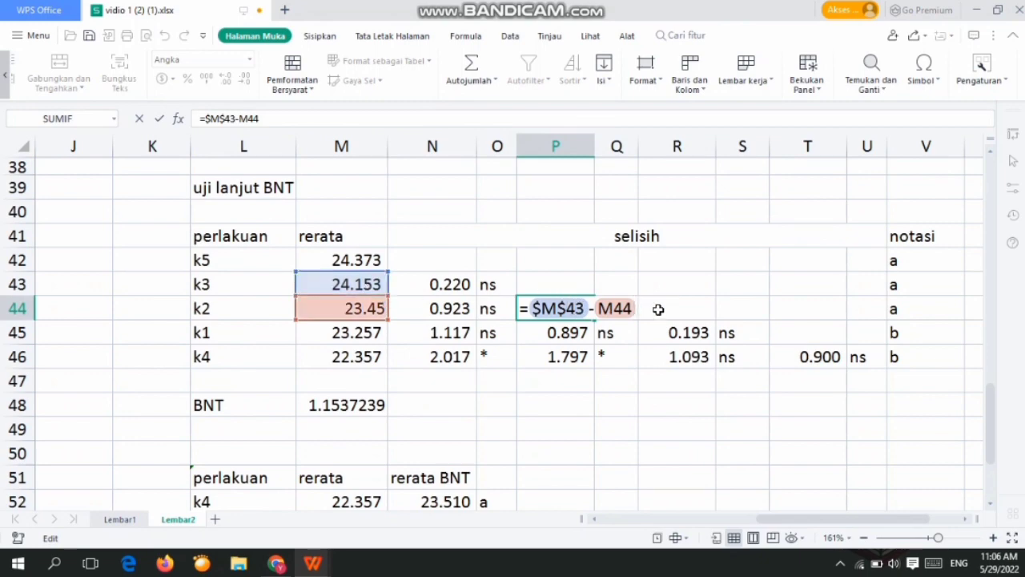
key(Return)
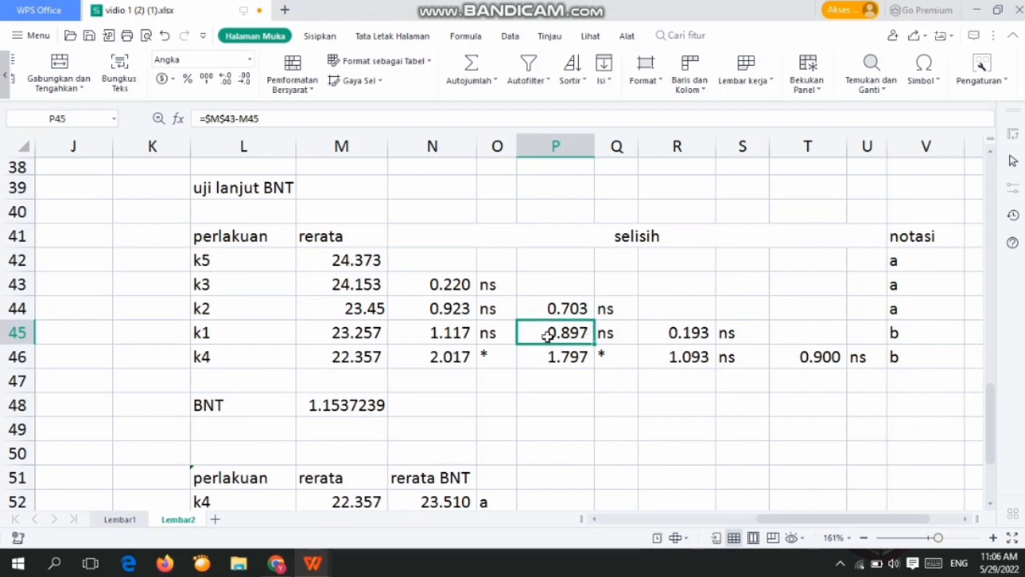
- Change the heading in N51 of the lower perlakuan table to "rerata+ BNT"
scroll(380, 454, down, 1)
scroll(380, 453, down, 1)
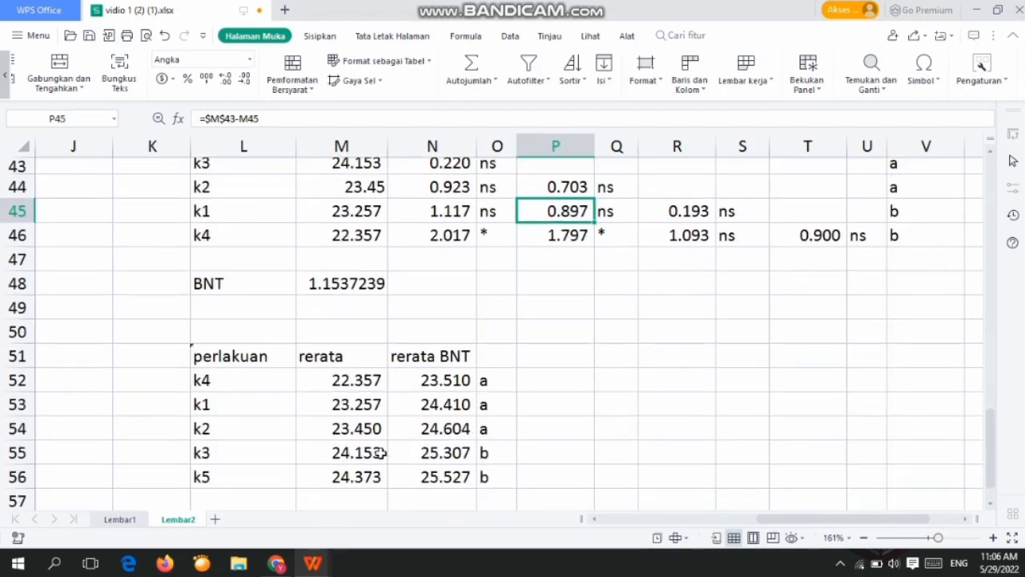
scroll(380, 453, down, 1)
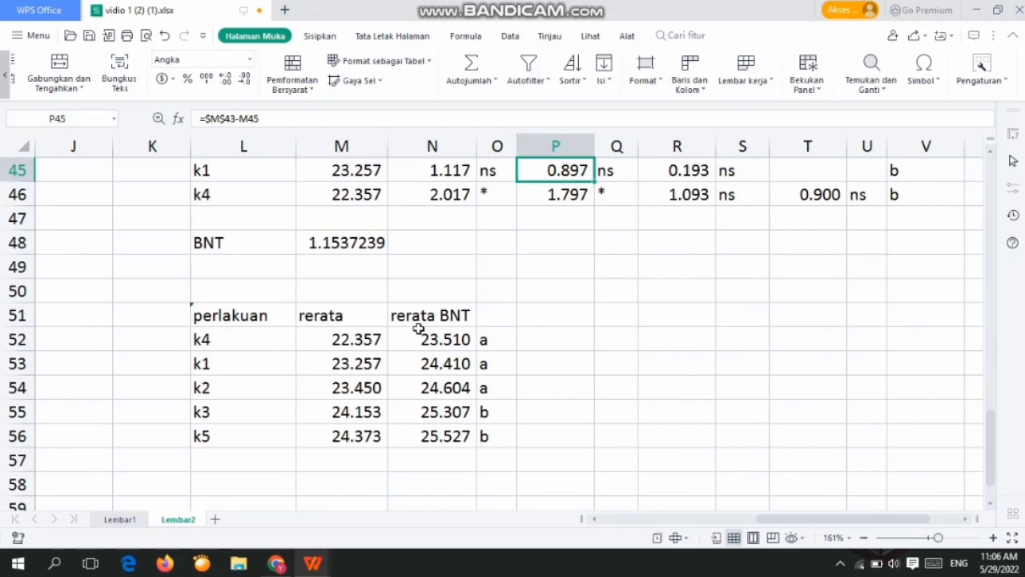
double_click(441, 314)
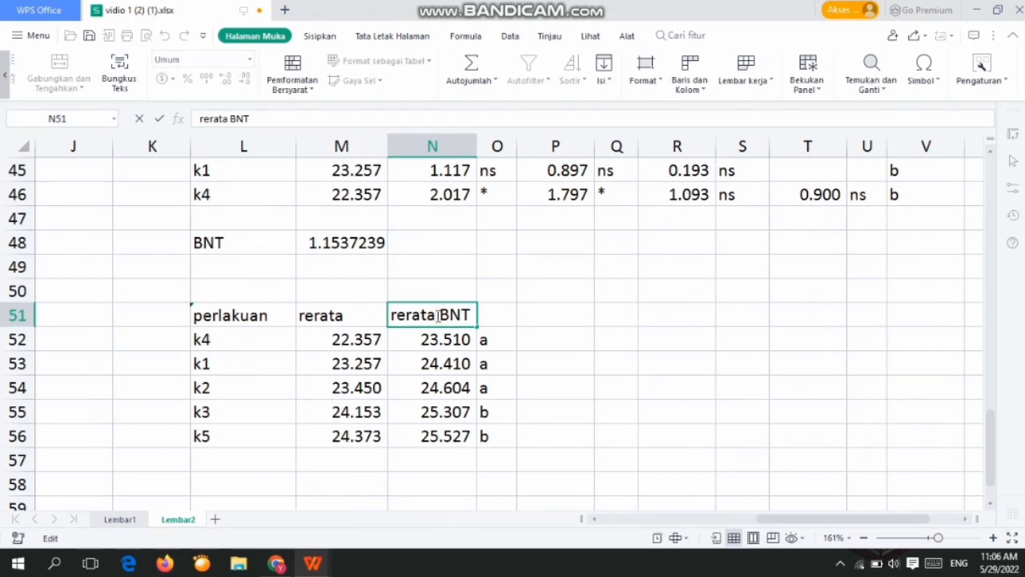
text(+)
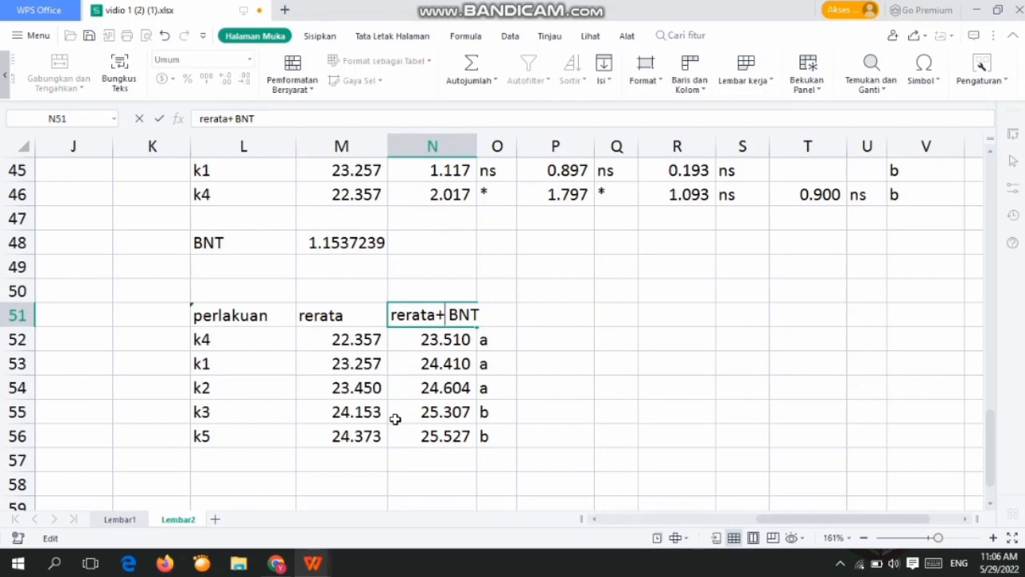
scroll(248, 351, up, 1)
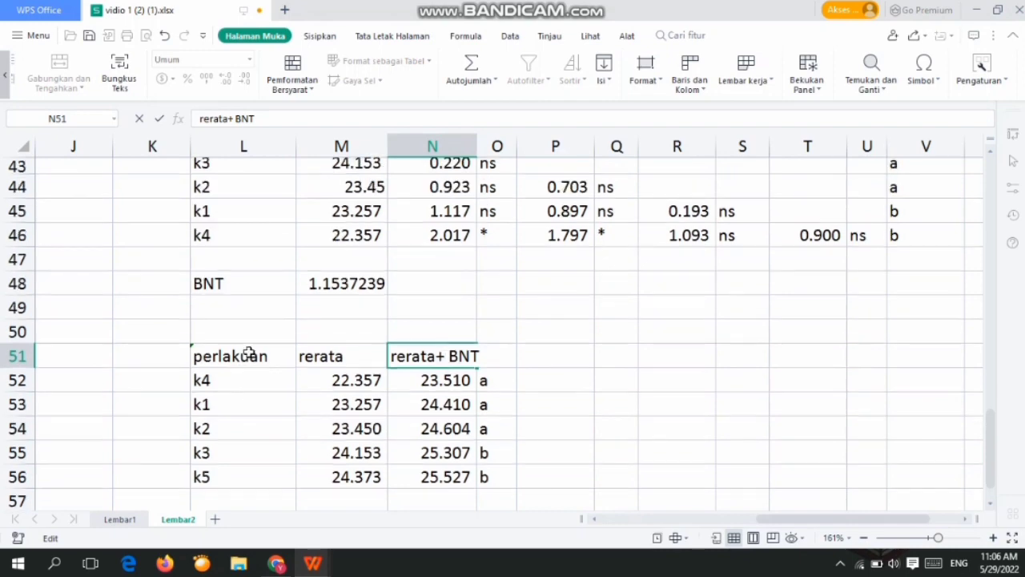
scroll(248, 352, down, 3)
scroll(248, 351, up, 4)
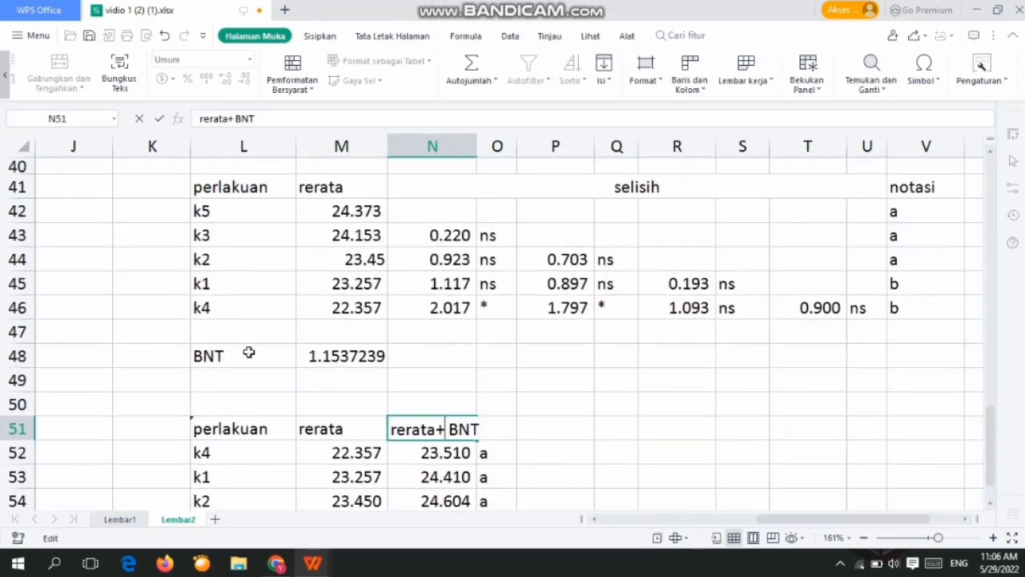
scroll(248, 353, down, 1)
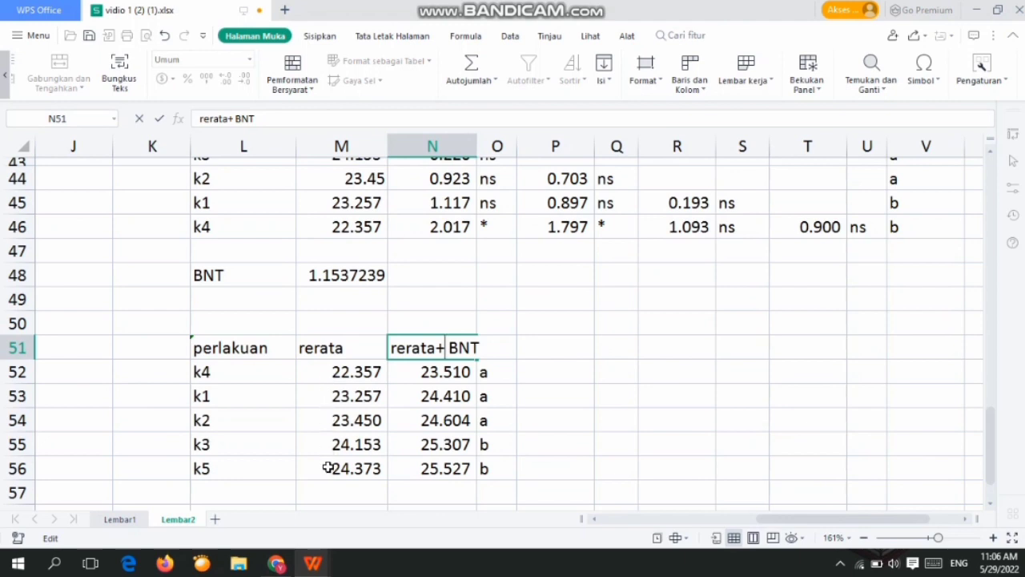
- Inspect the rerata+ BNT formulas for k4 and k1 in N52:N53, tracing their references to rerata and the BNT value in M48
double_click(402, 371)
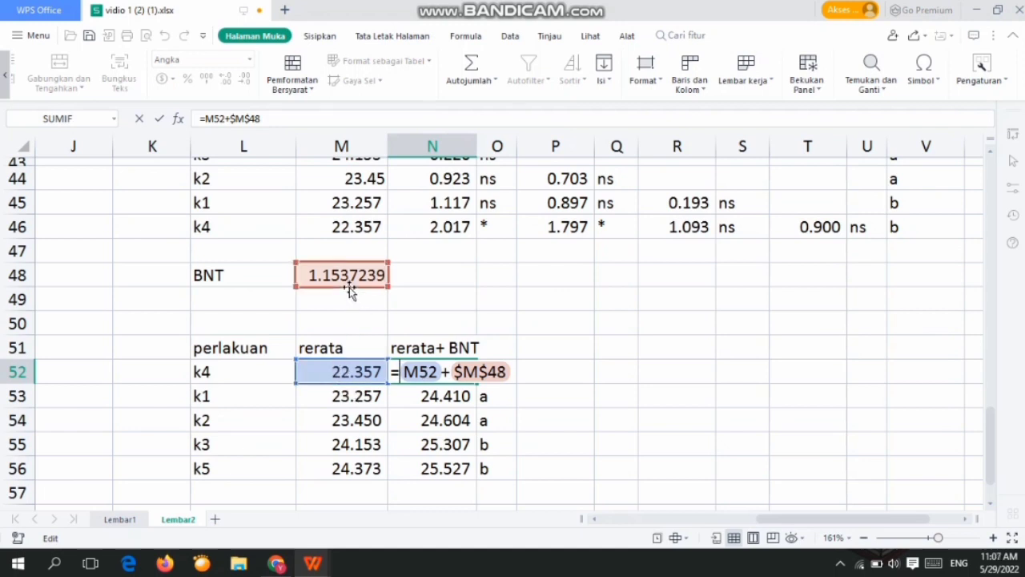
click(517, 371)
key(Return)
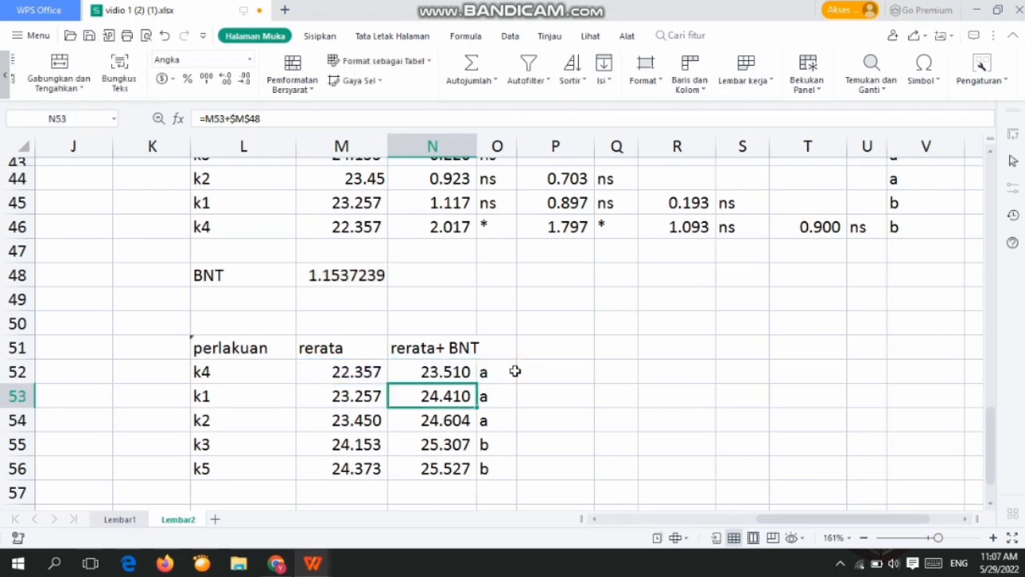
double_click(465, 396)
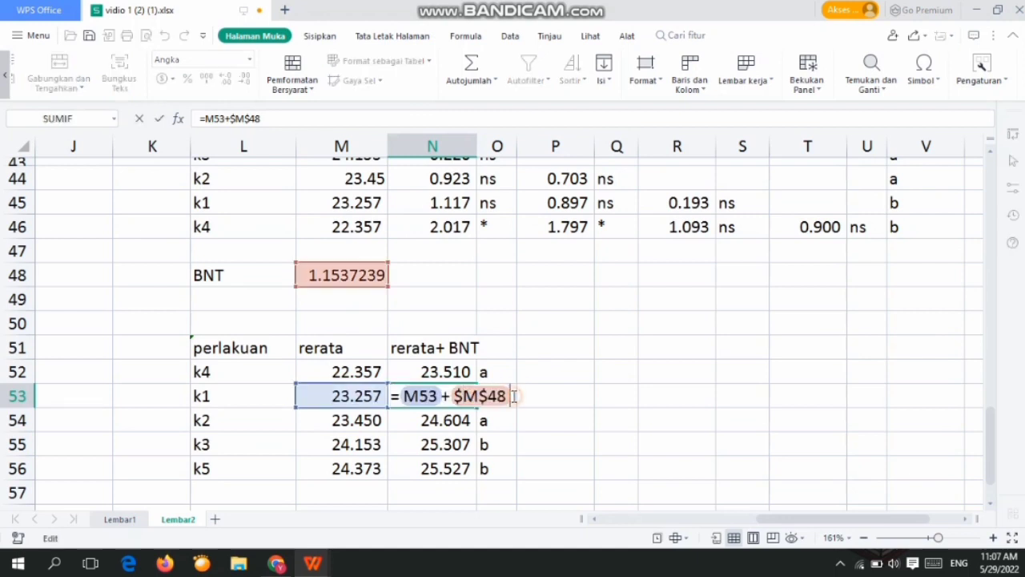
key(Return)
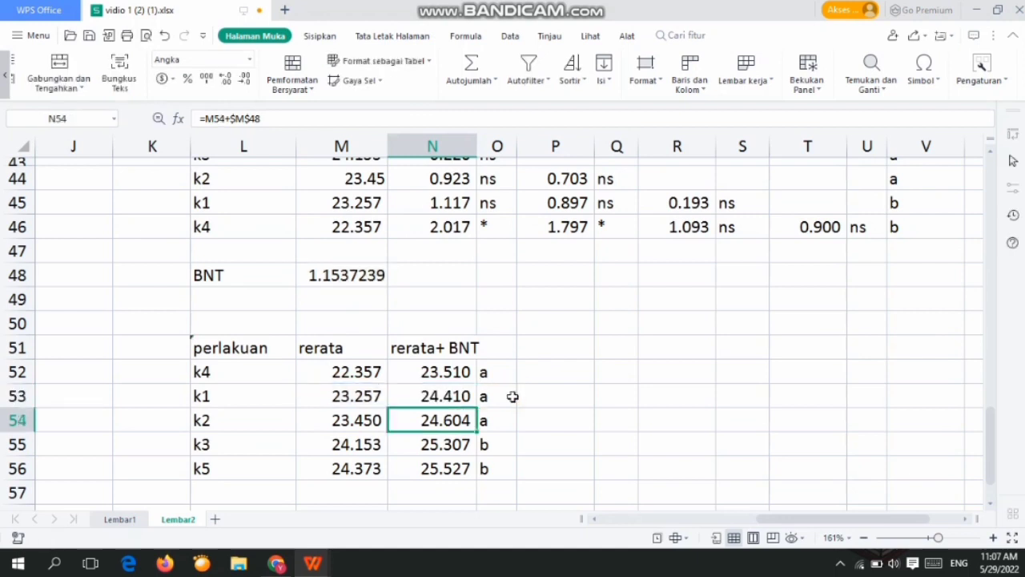
- Inspect the rerata+ BNT formulas for k2, k3 and k5 in N54:N56, and look over the uji lanjut BNT tables
double_click(462, 418)
click(521, 419)
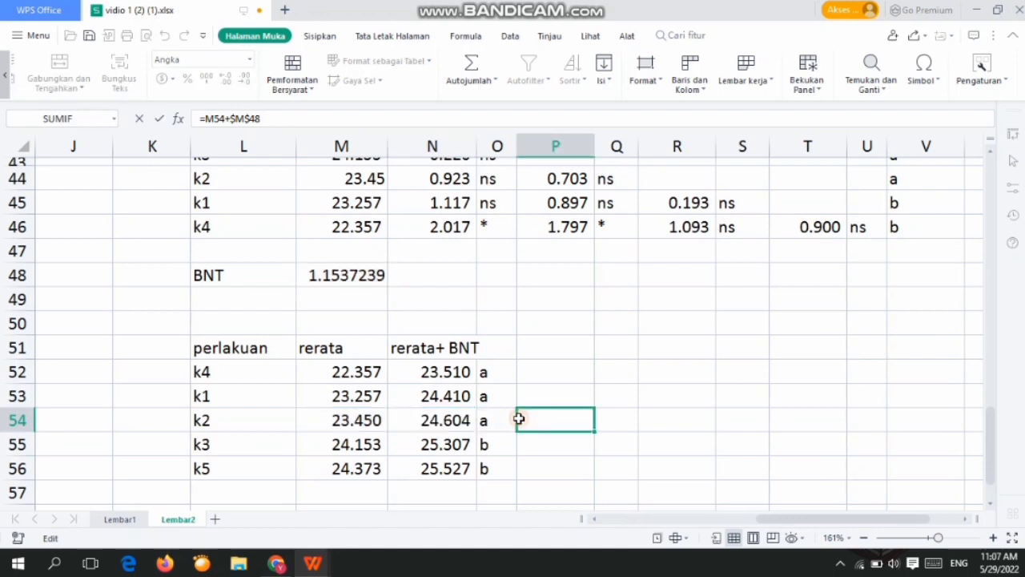
double_click(437, 443)
click(544, 446)
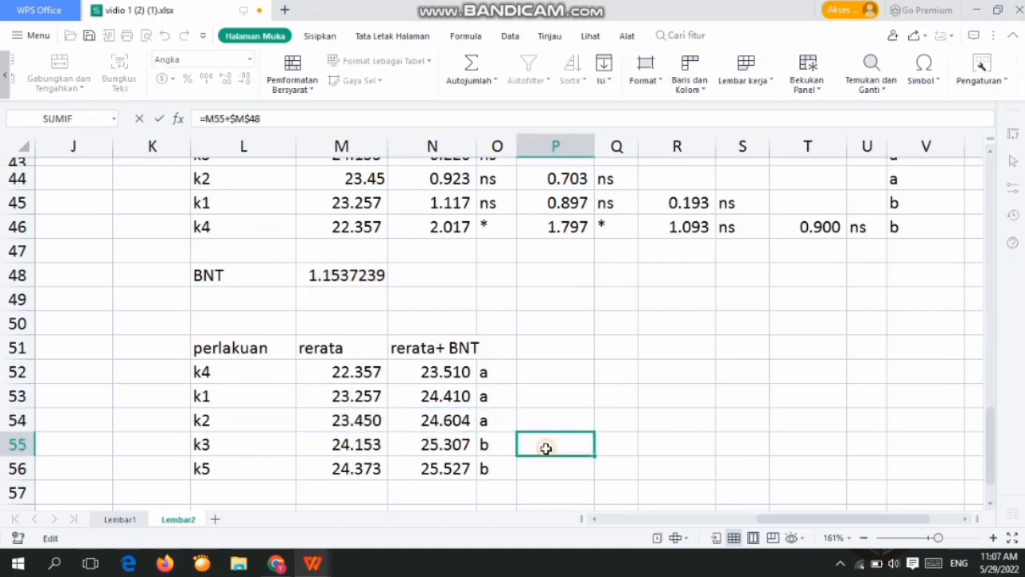
double_click(432, 470)
click(530, 472)
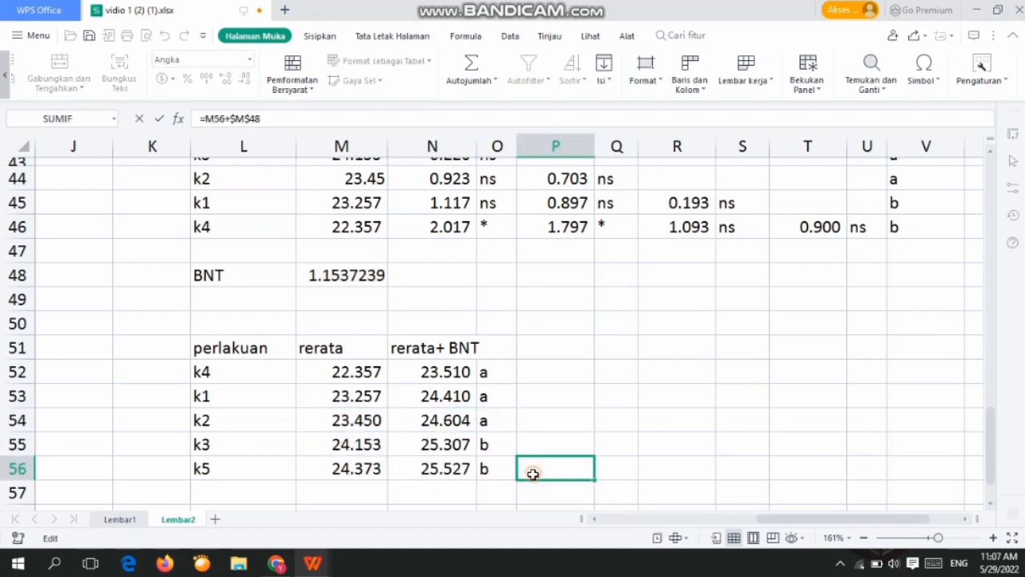
scroll(533, 473, up, 3)
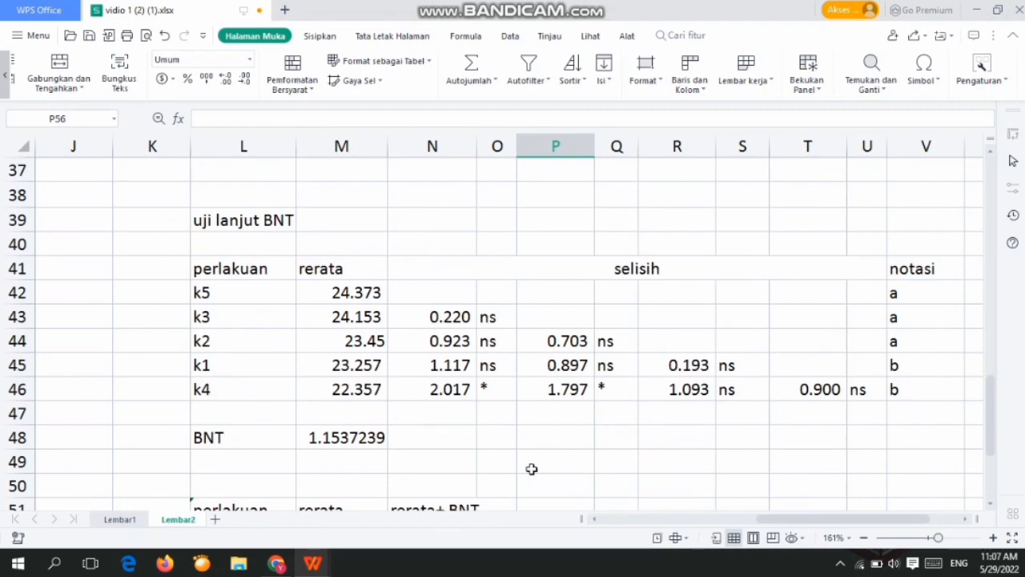
scroll(531, 468, down, 3)
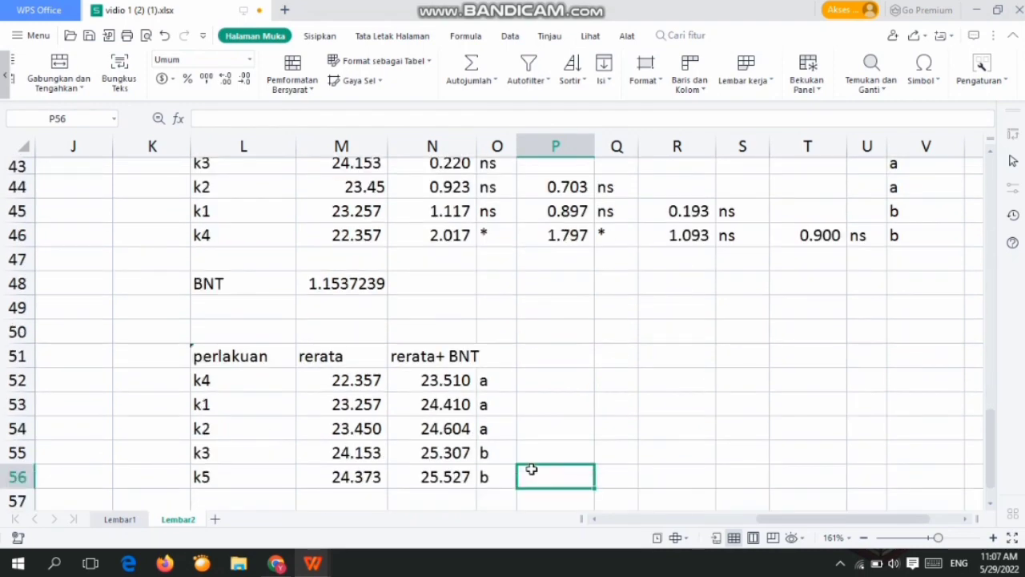